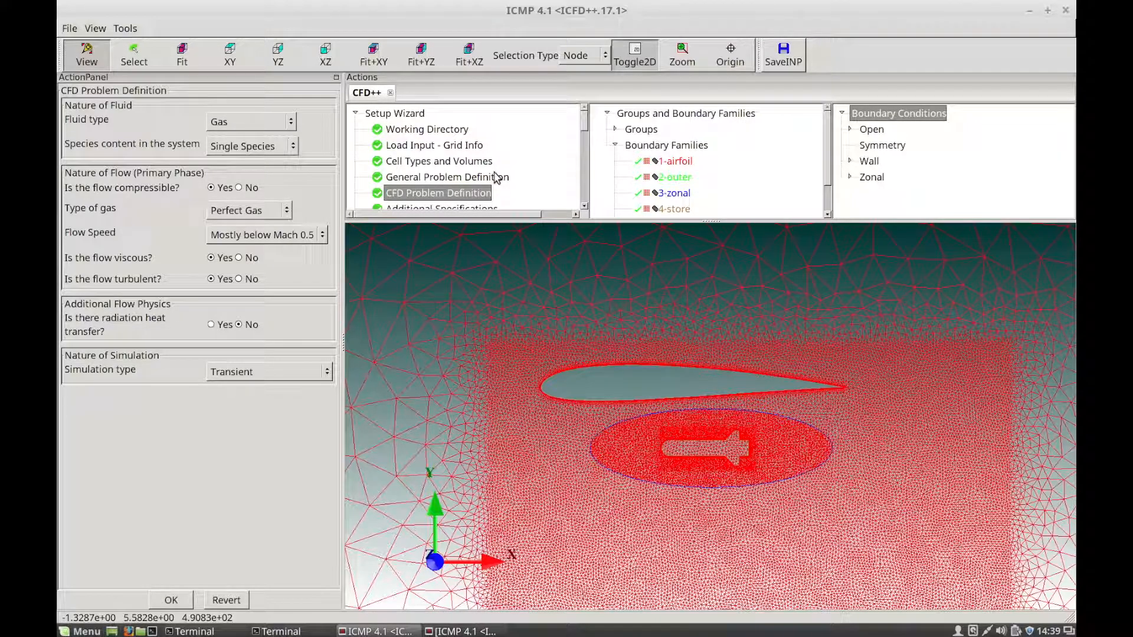
- Examine the grid around the airfoil and the store with its zonal boundary, from close-up out to the circular outer boundary
click(668, 193)
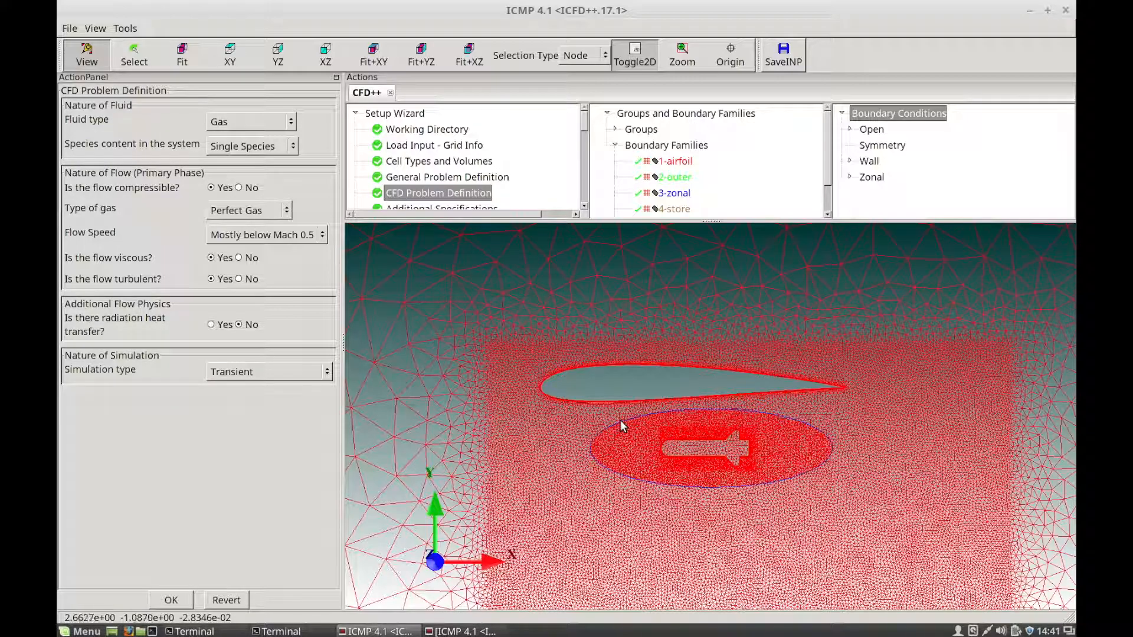
drag(621, 420, 677, 438)
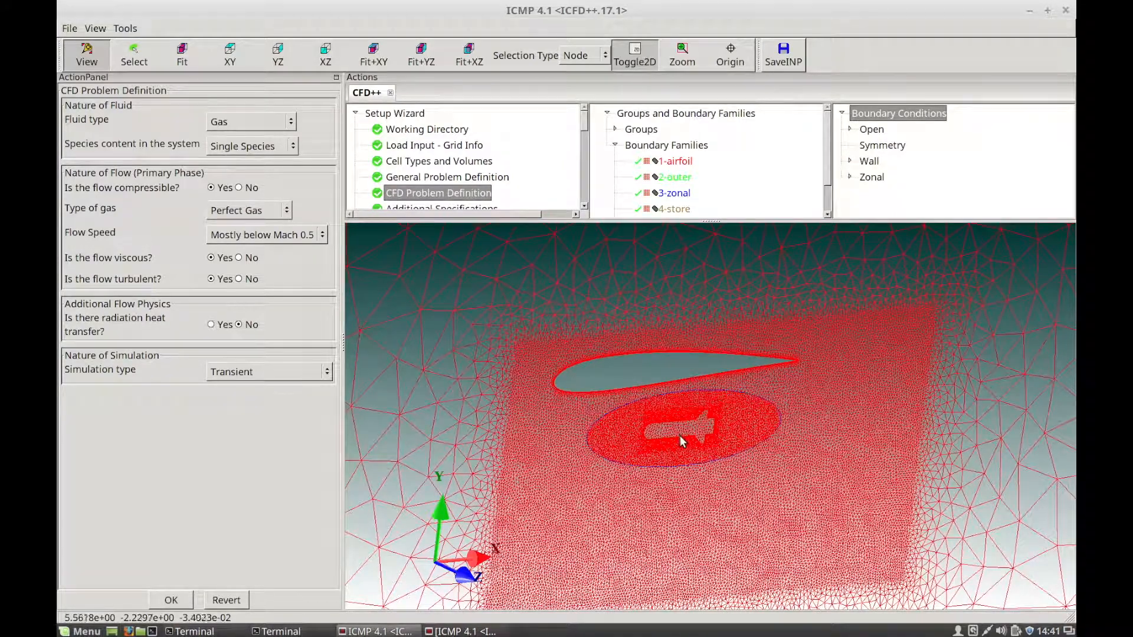
mouse_move(681, 441)
right_down()
mouse_move(678, 399)
mouse_move(685, 442)
mouse_move(693, 423)
mouse_move(709, 422)
mouse_move(683, 420)
mouse_move(696, 425)
right_up()
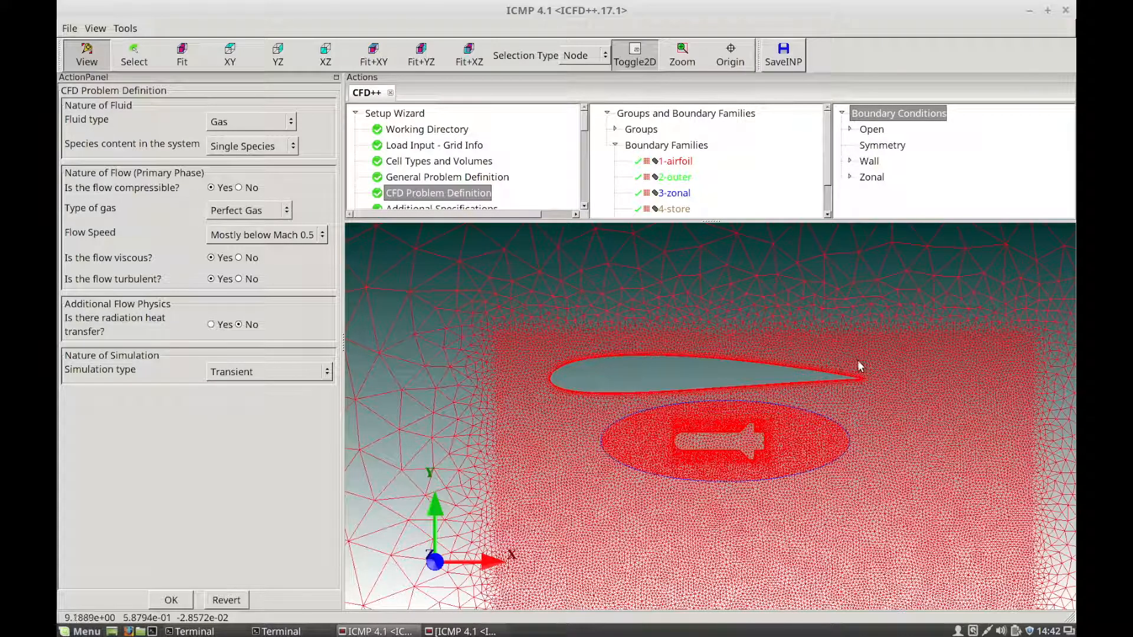
scroll(653, 472, down, 6)
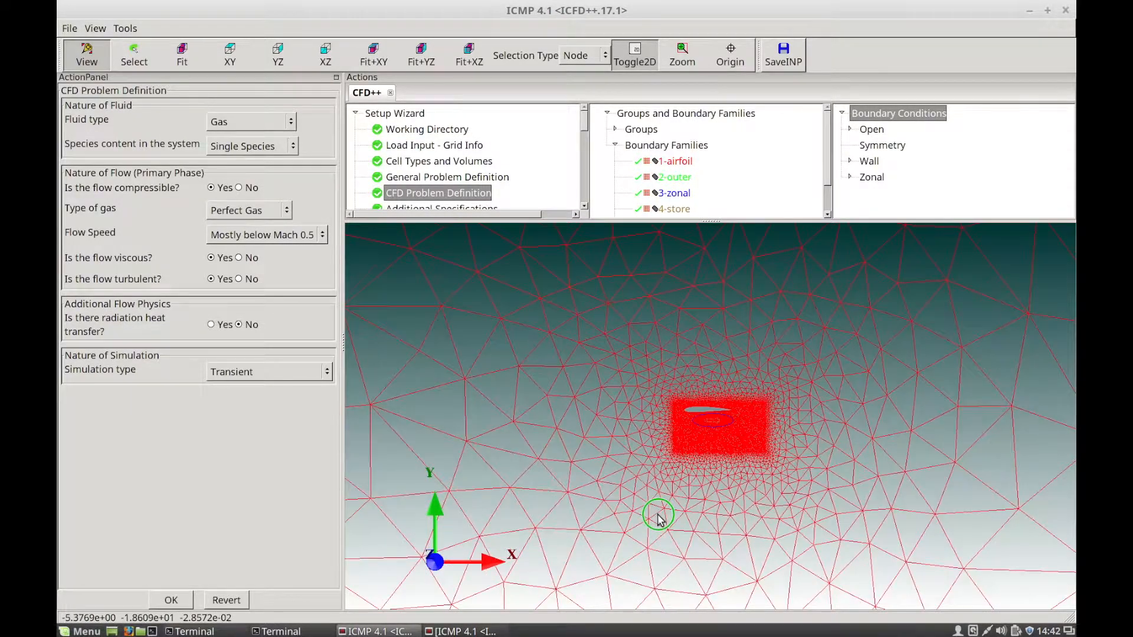
scroll(669, 395, down, 5)
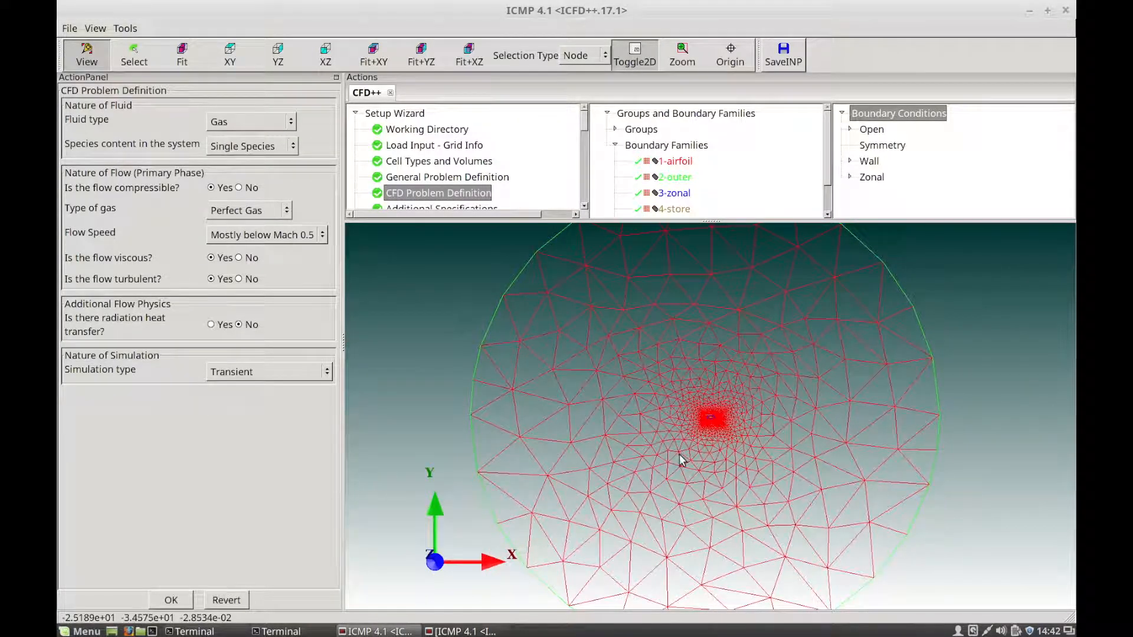
scroll(696, 461, up, 8)
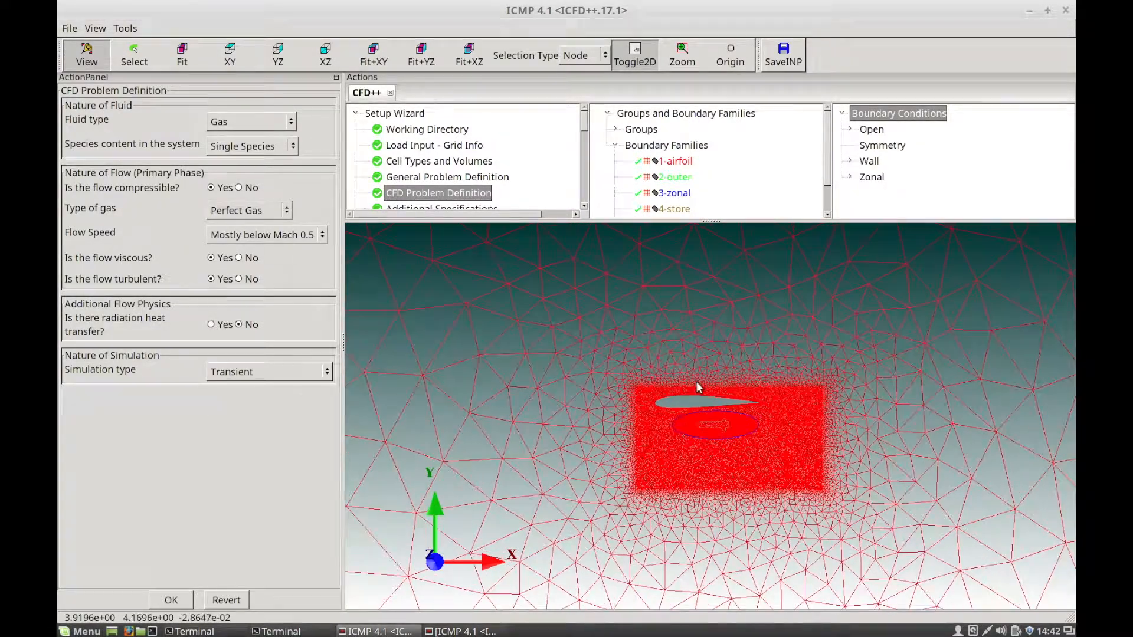
scroll(694, 404, up, 2)
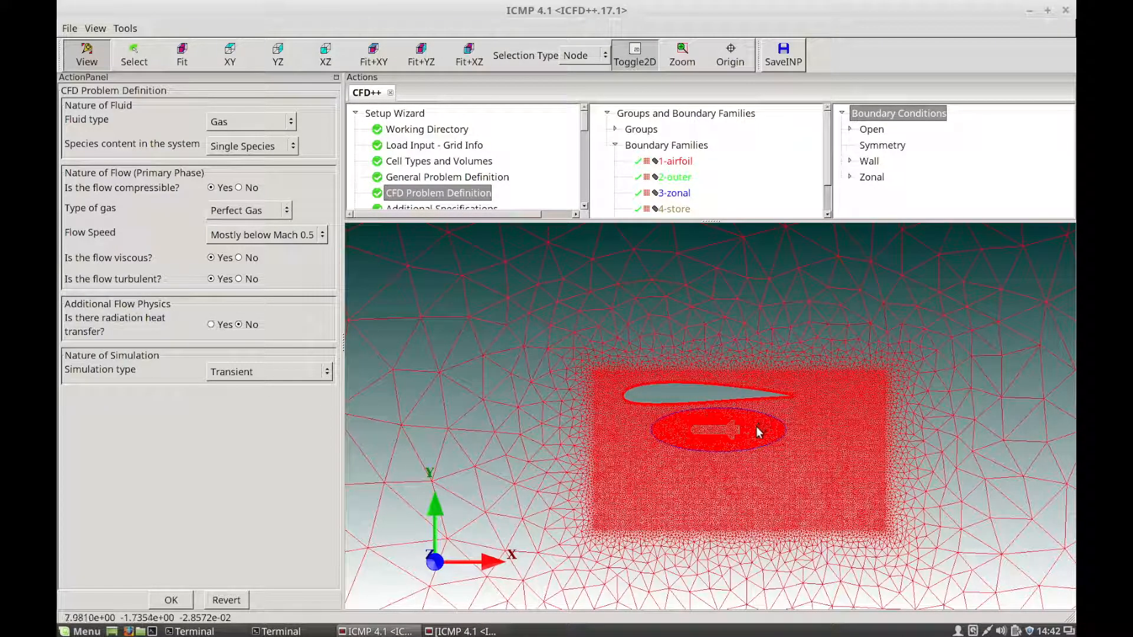
scroll(723, 405, up, 3)
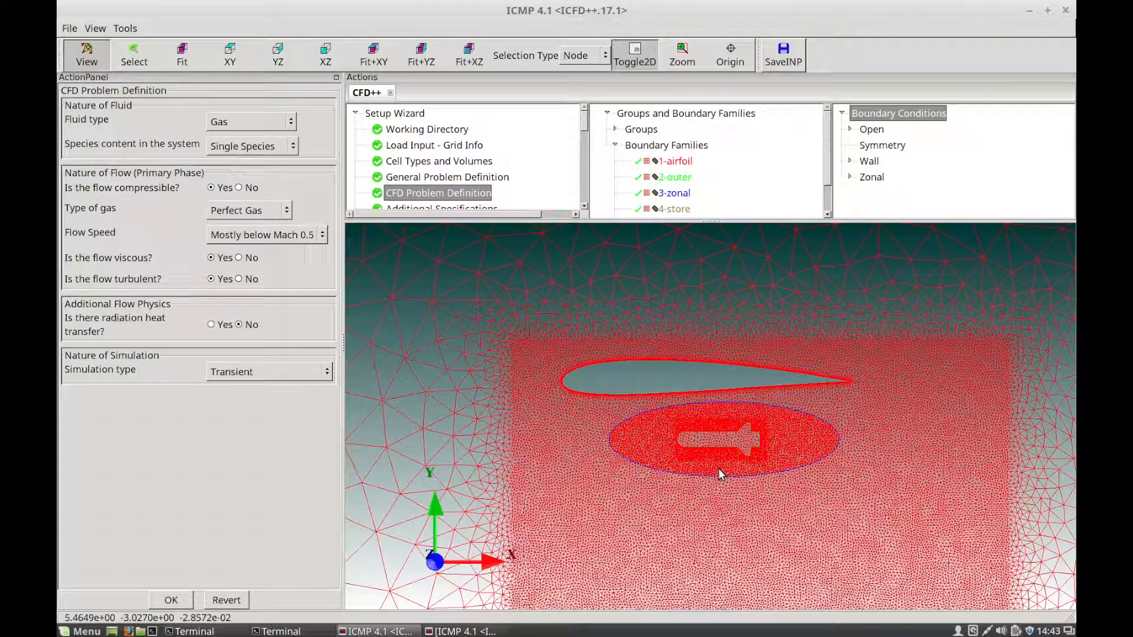
- Switch to the blank ICMP session, confirm store_sep as the working directory, and dismiss the missing grid files notice
click(1029, 11)
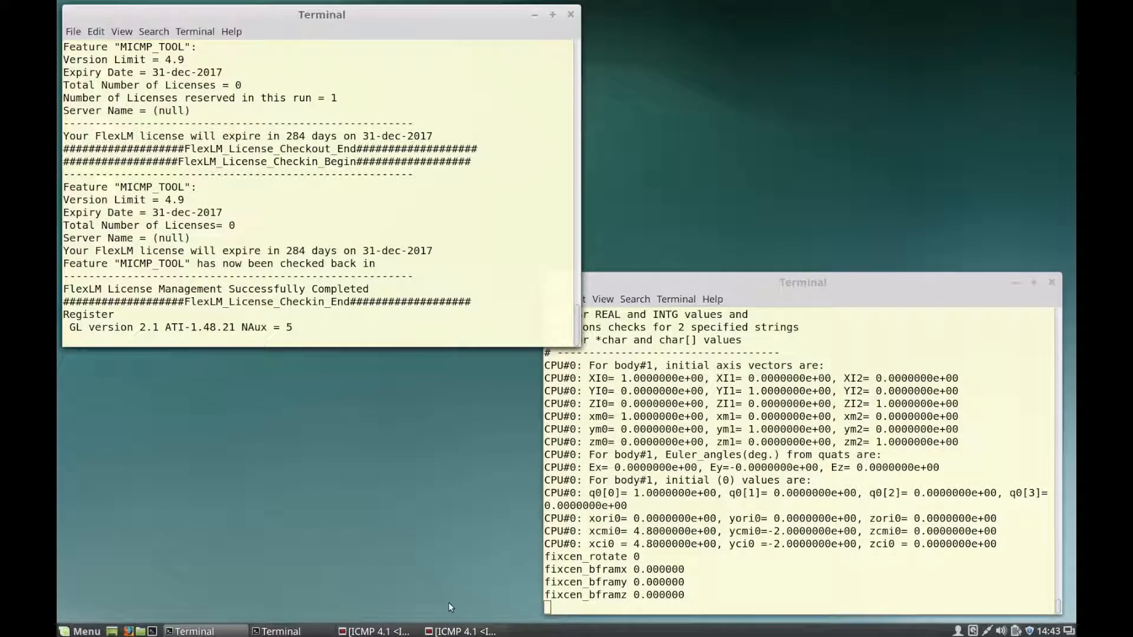
click(464, 631)
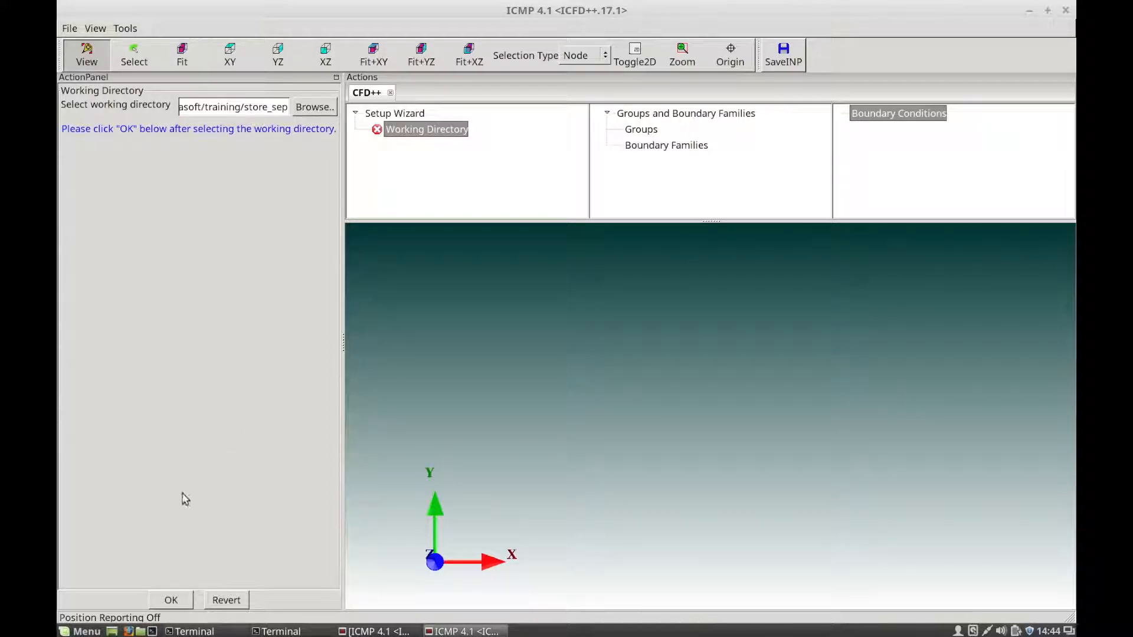
click(172, 599)
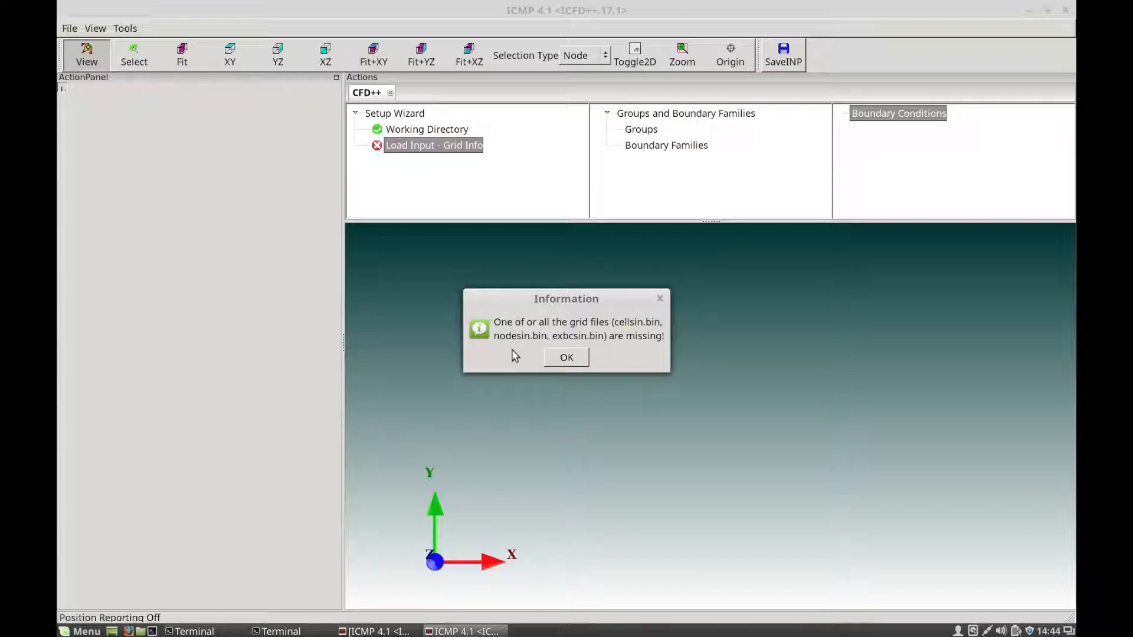
click(566, 359)
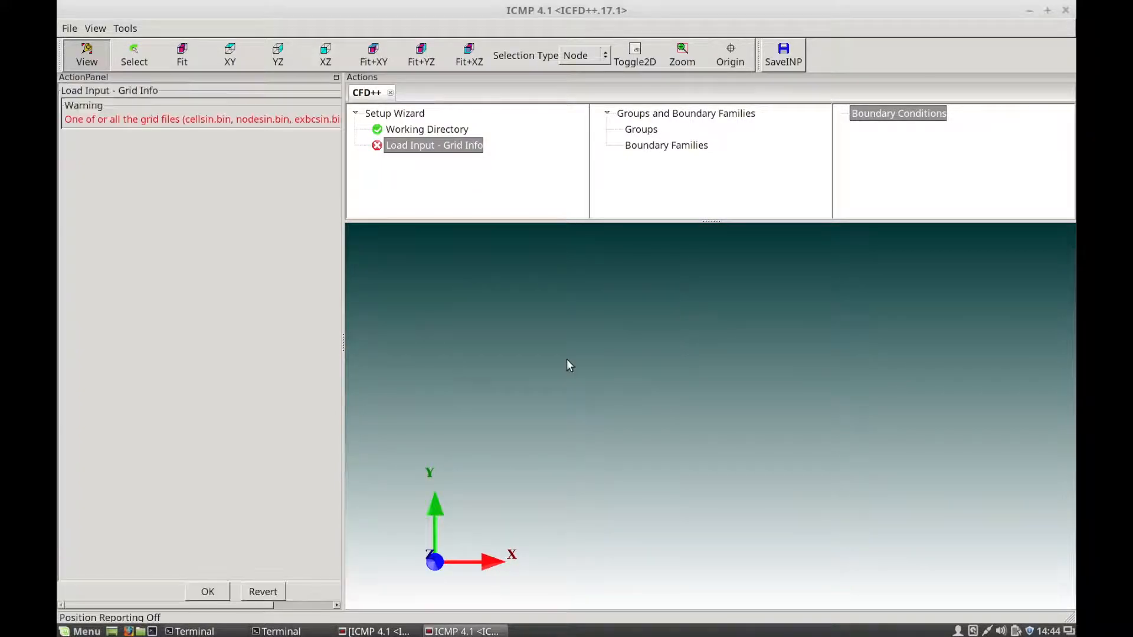
- Open the grid concatenation tool that works from sub-directories
click(126, 29)
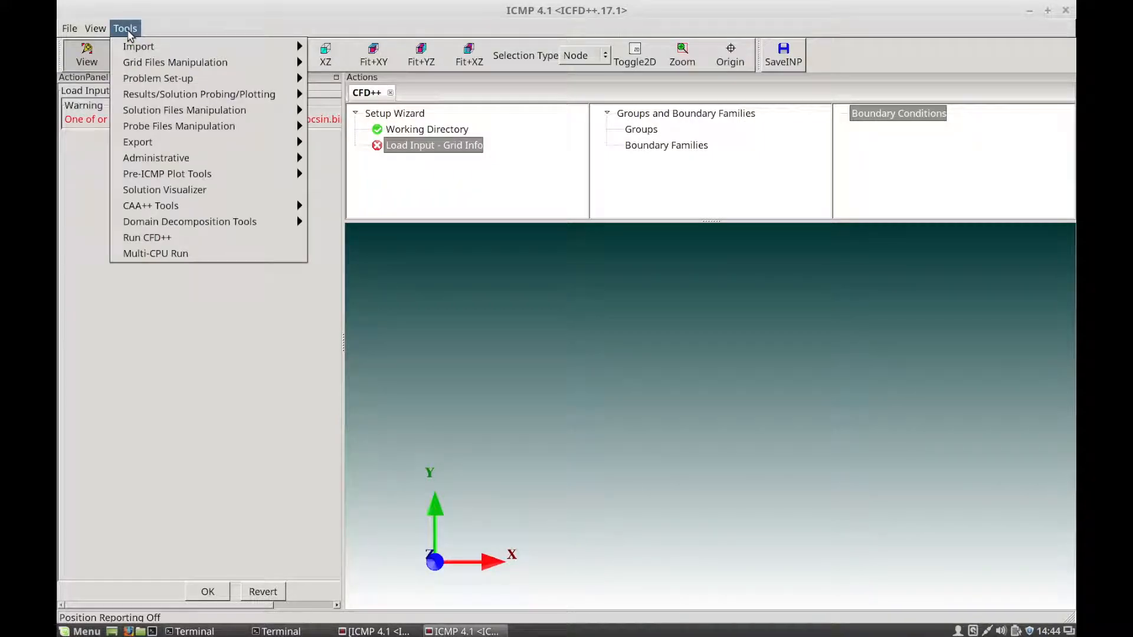
mouse_move(156, 64)
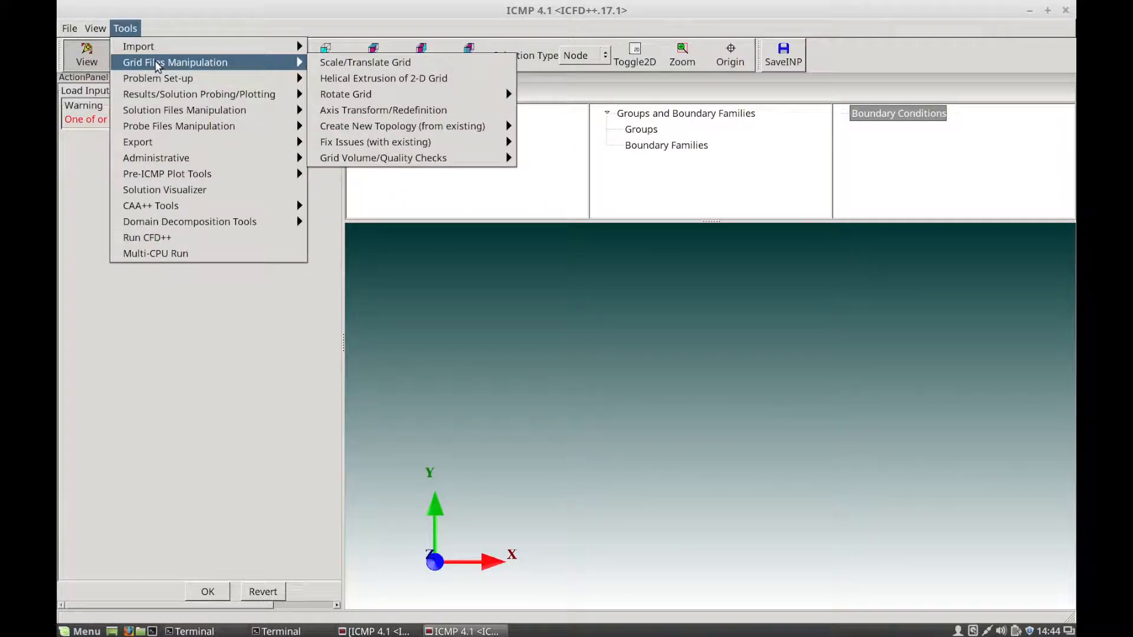
mouse_move(377, 130)
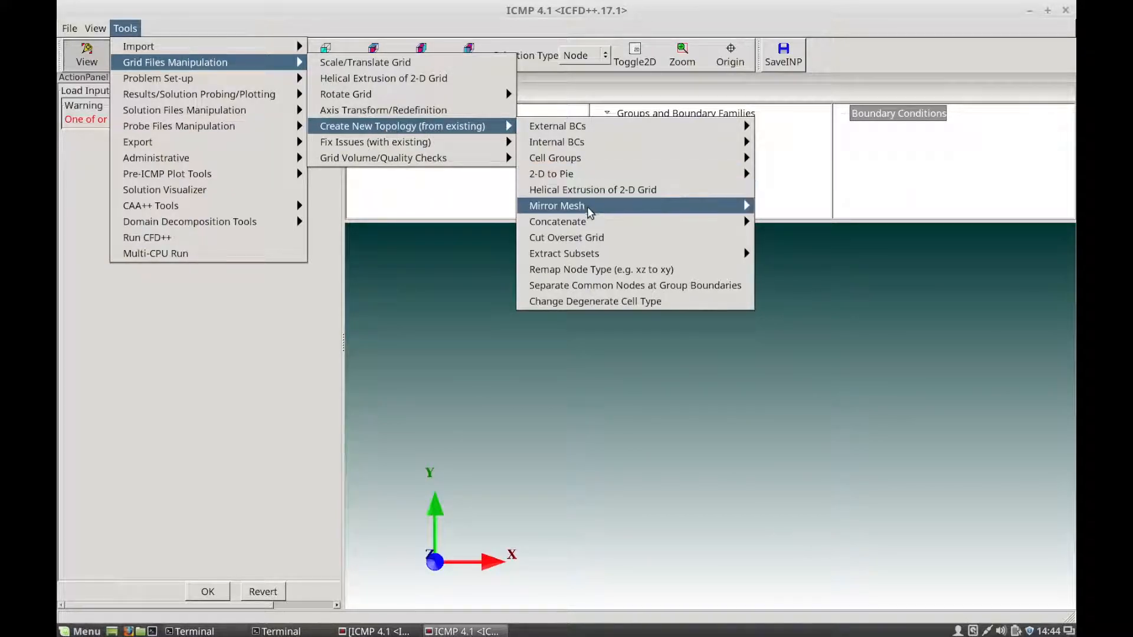
mouse_move(590, 222)
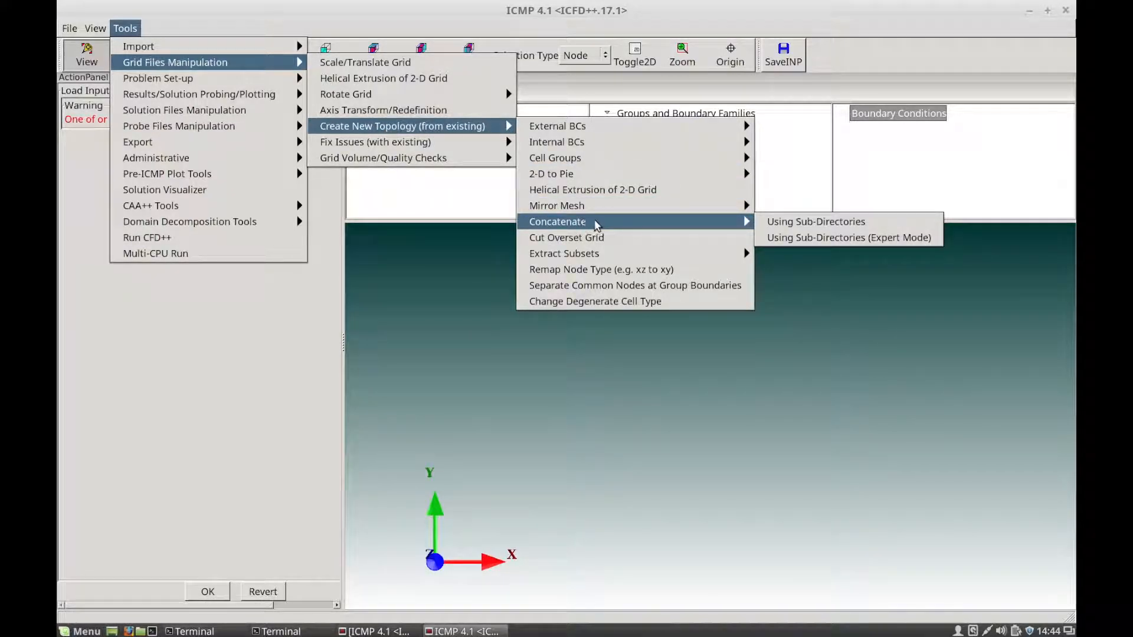
click(812, 223)
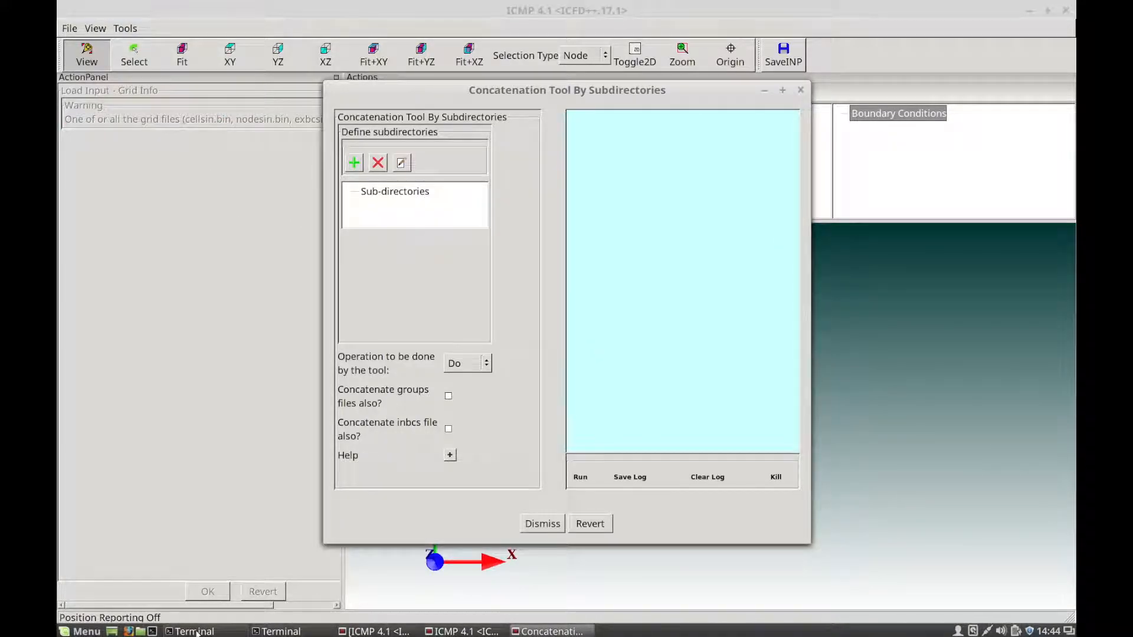
click(196, 632)
click(196, 632)
- Add two sub-directory entries to the concatenation tool's list
click(398, 195)
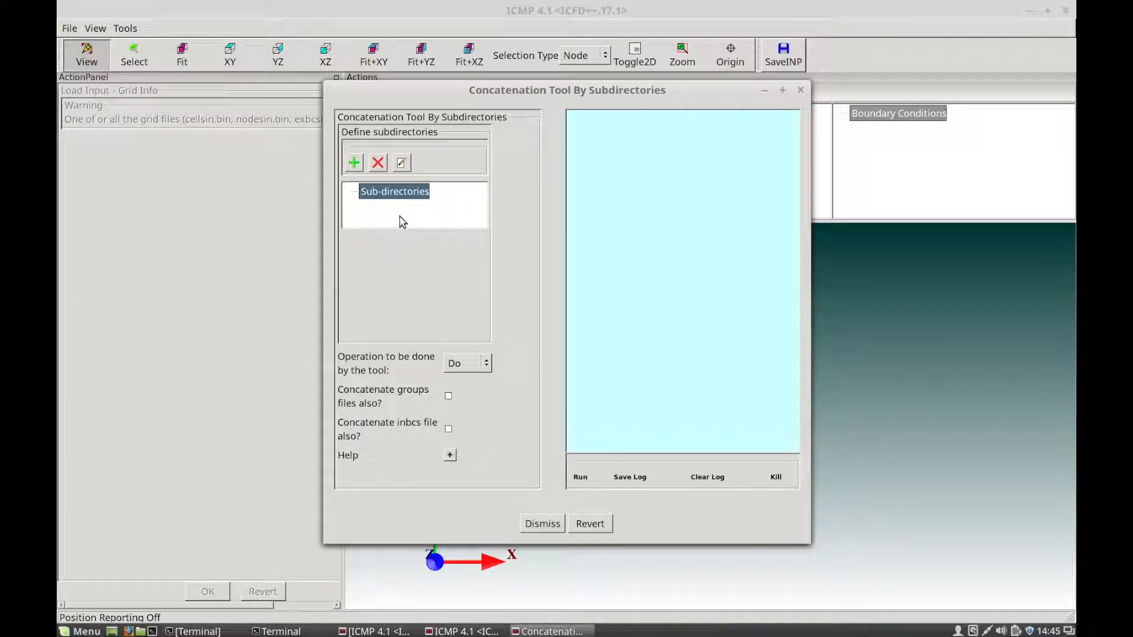
click(356, 168)
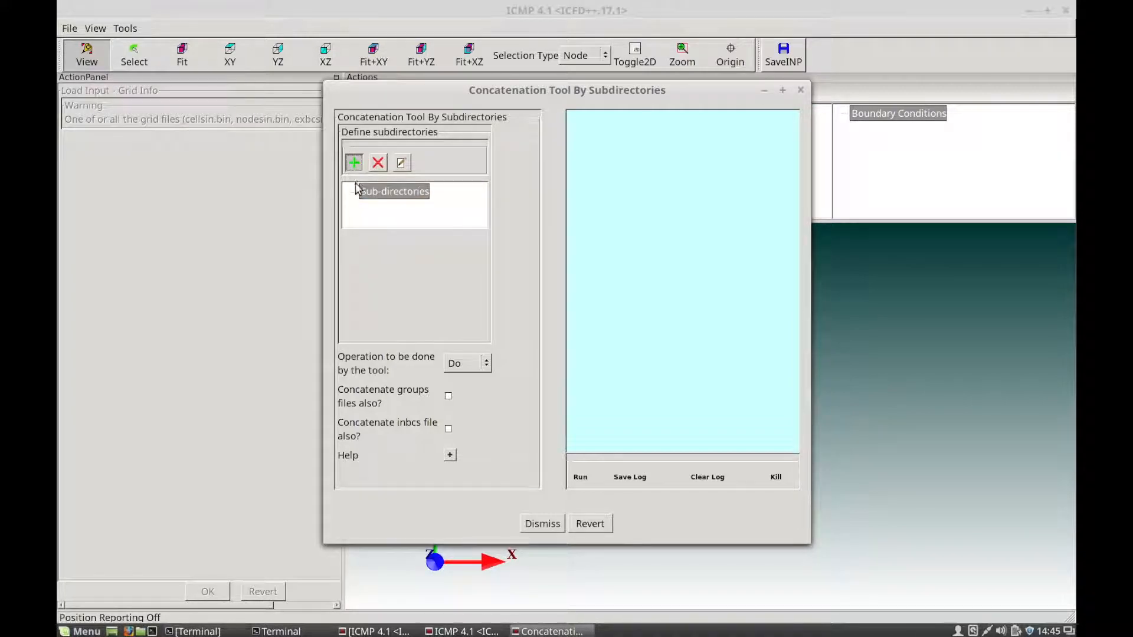
click(354, 166)
click(355, 163)
click(372, 208)
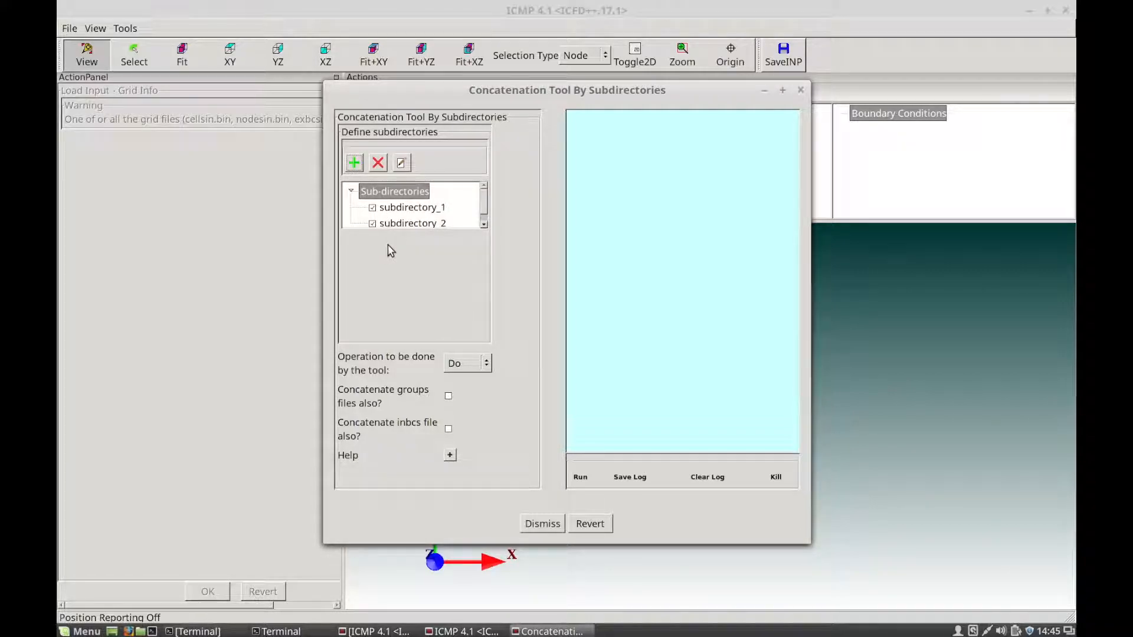
- Enlarge the concatenation tool window and assign the airfoil folder inside store_sep to subdirectory_1
click(420, 209)
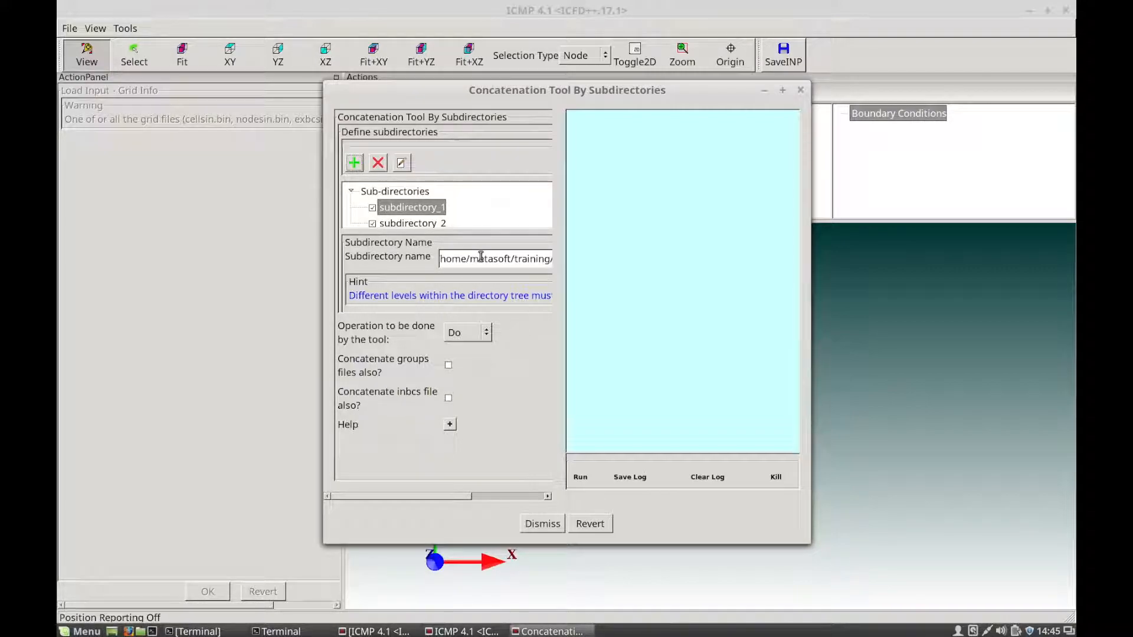
drag(807, 538, 975, 526)
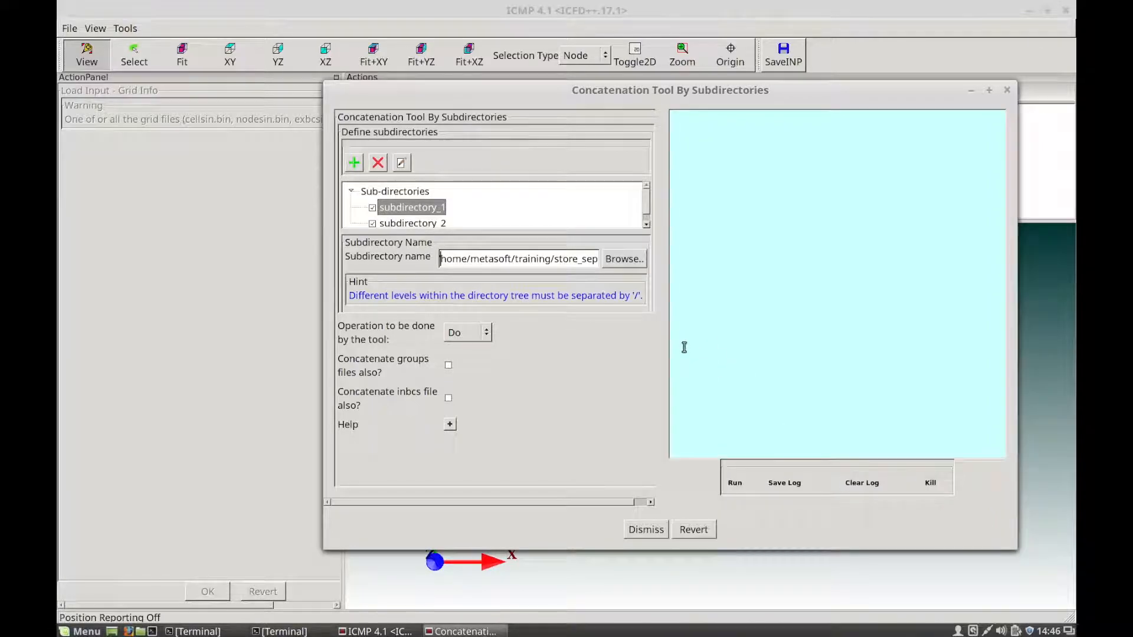
click(625, 259)
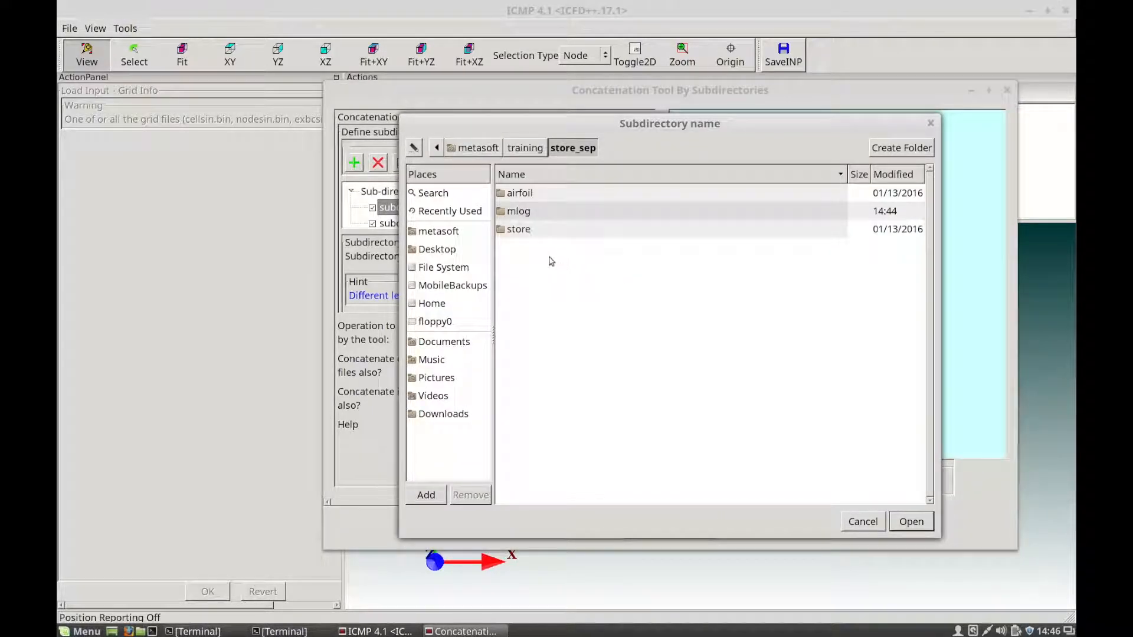
double_click(522, 195)
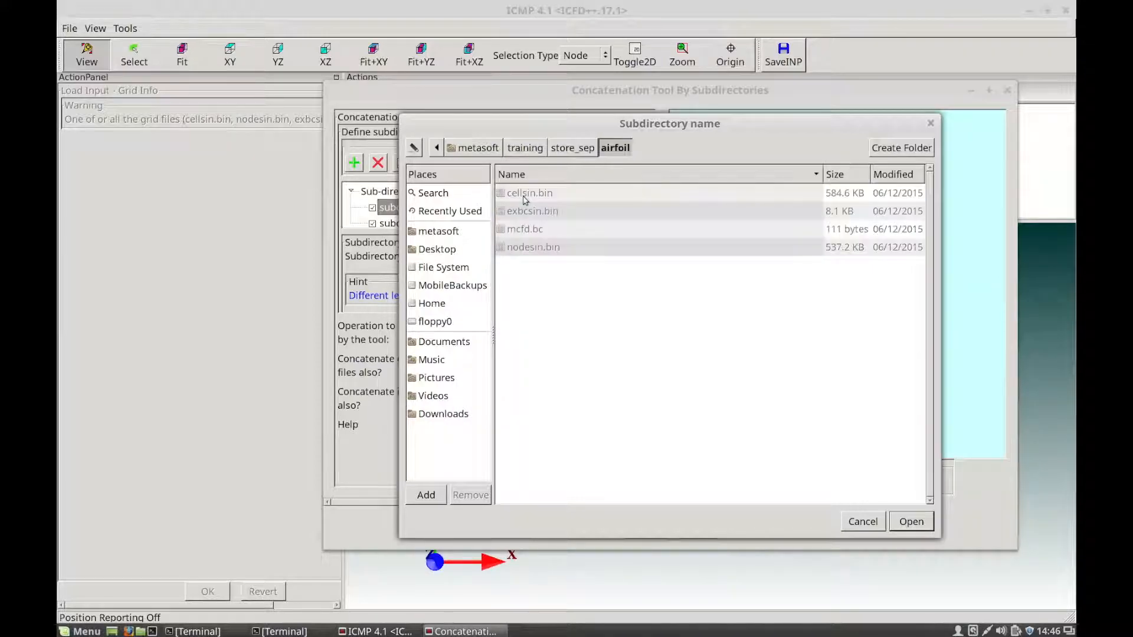
click(909, 520)
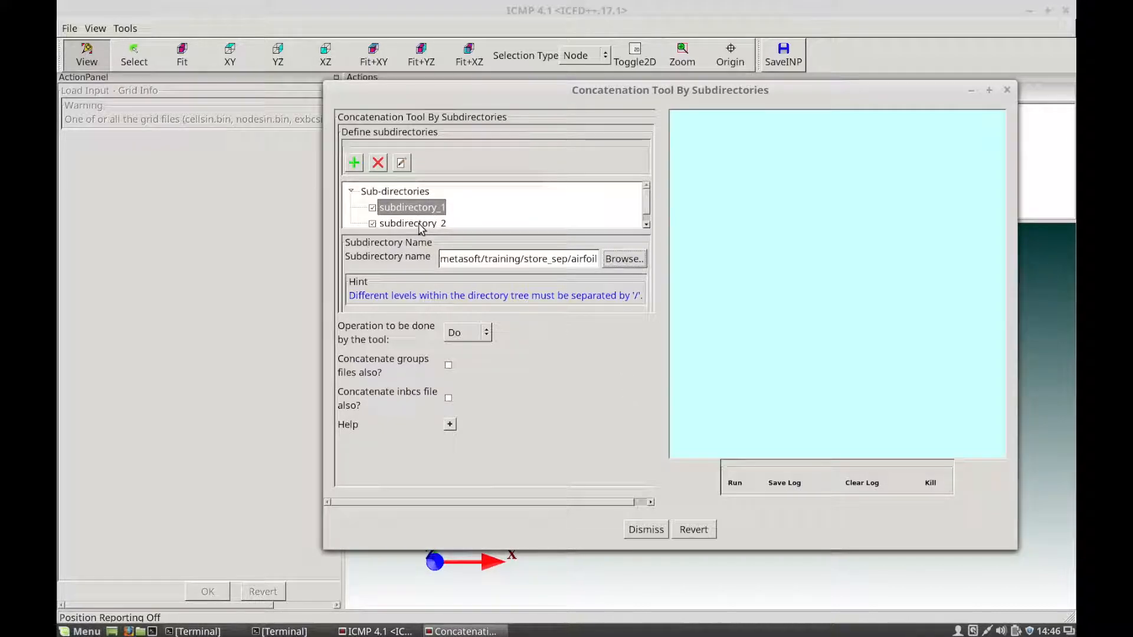
- Assign the store folder inside store_sep to subdirectory_2
click(414, 223)
click(623, 258)
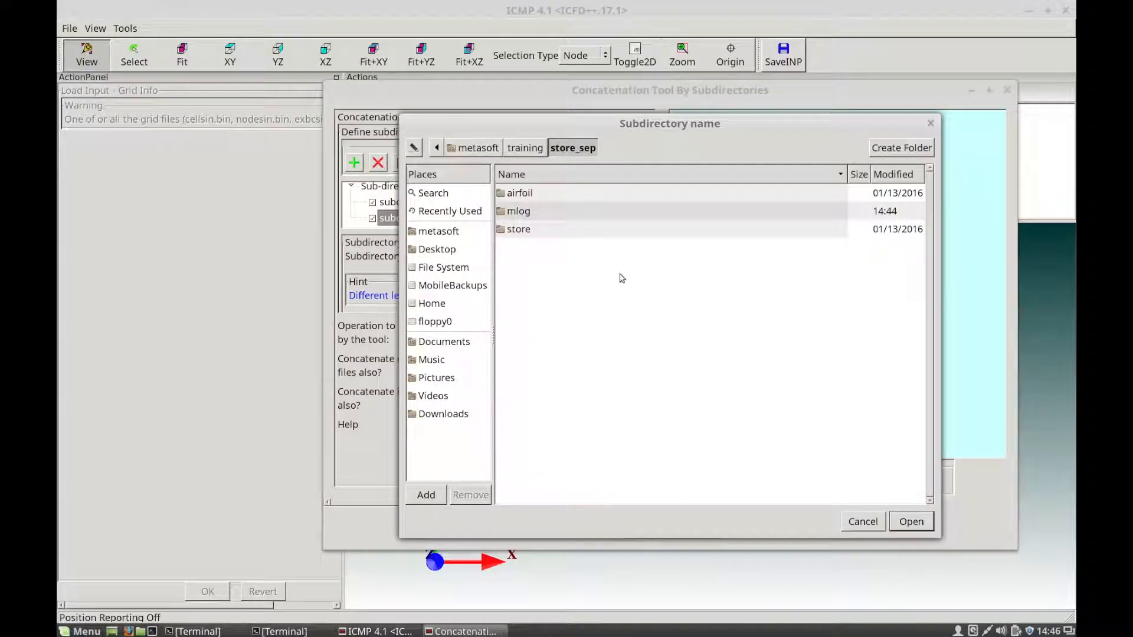
double_click(517, 229)
click(909, 523)
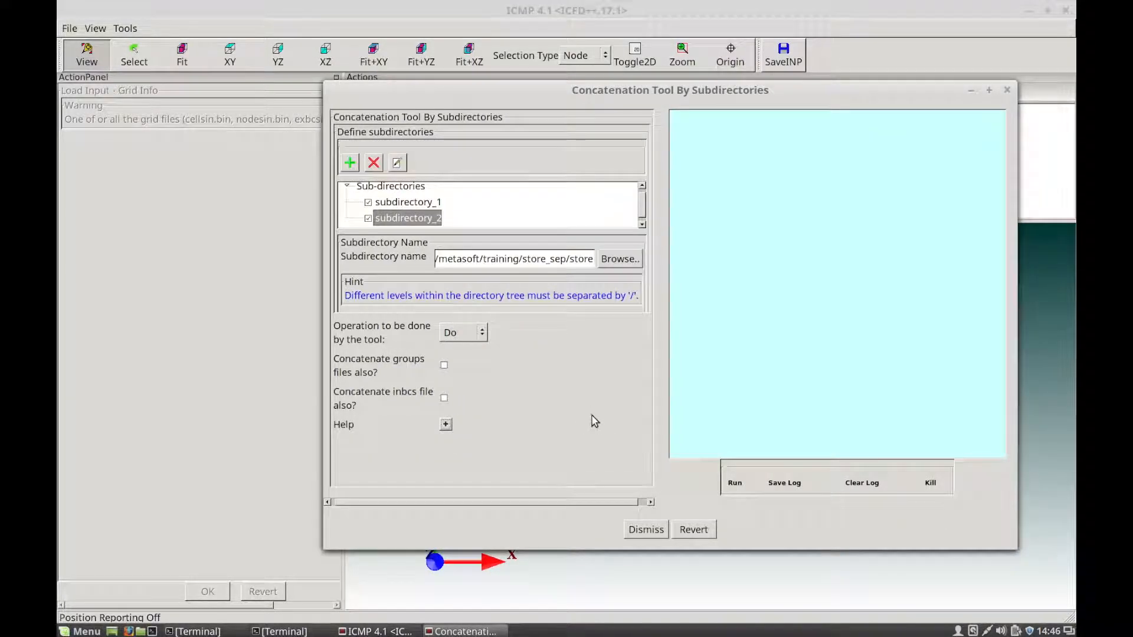
- Run the grid concatenation, accepting the grid analysis and the creation of the egrpsin.bin group file
click(735, 484)
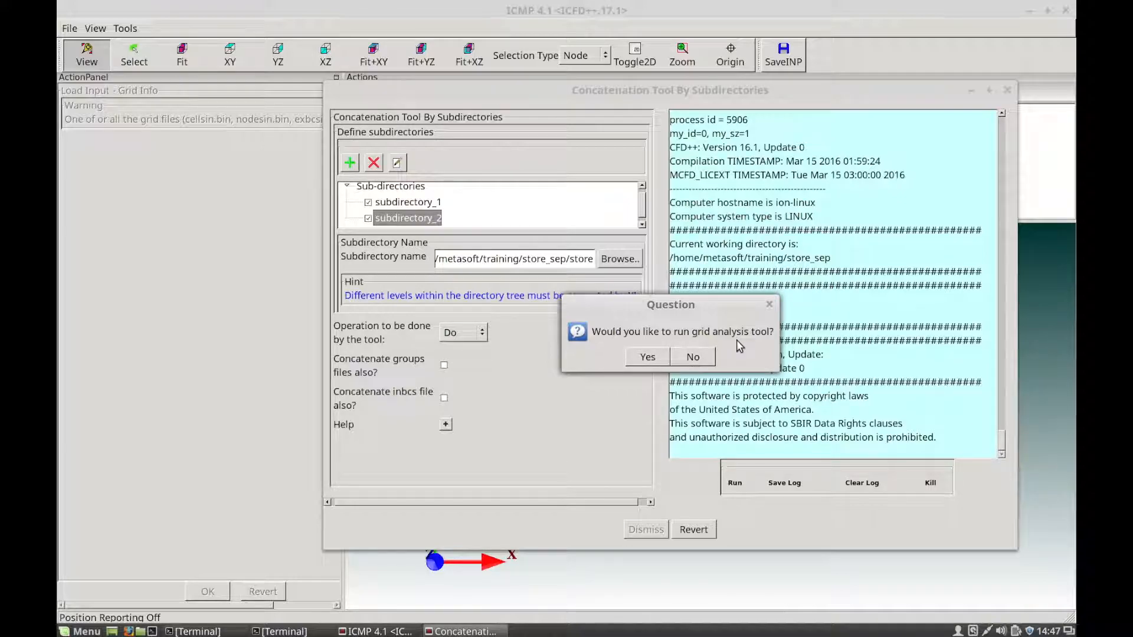
click(649, 359)
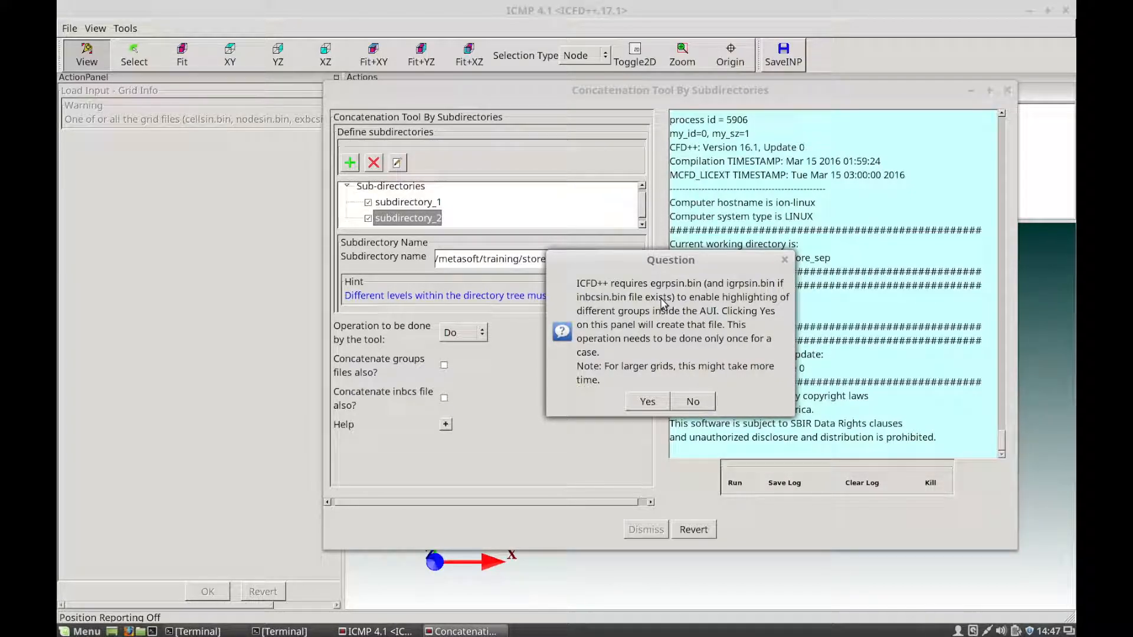
click(653, 400)
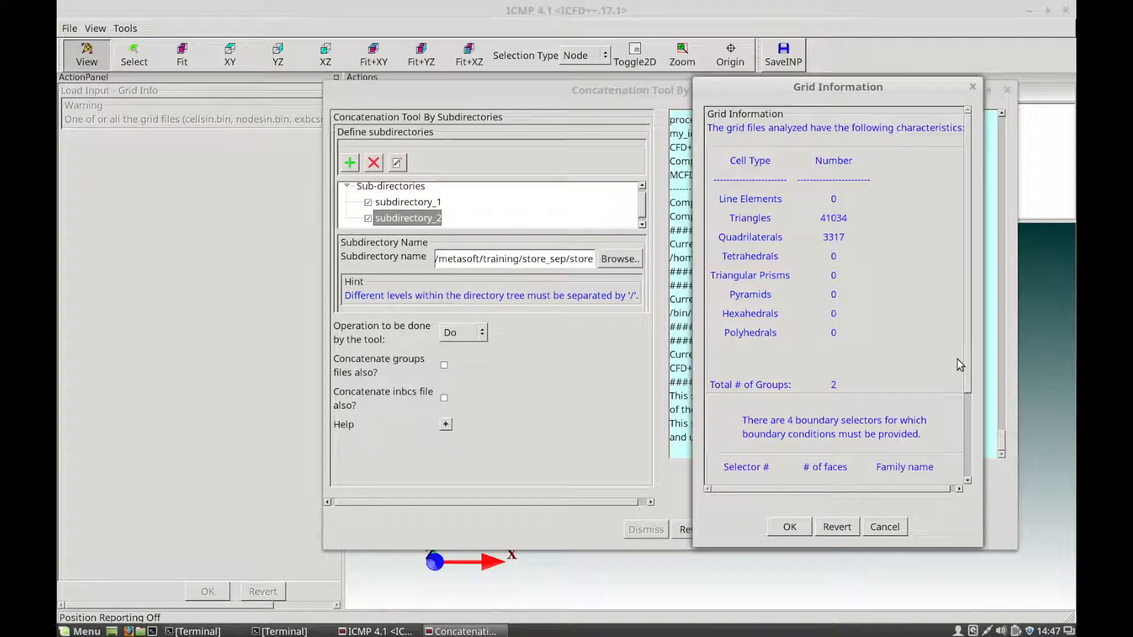
- Review and accept the combined grid's cell and boundary information, and redisplay the grid boundaries
drag(968, 366, 975, 444)
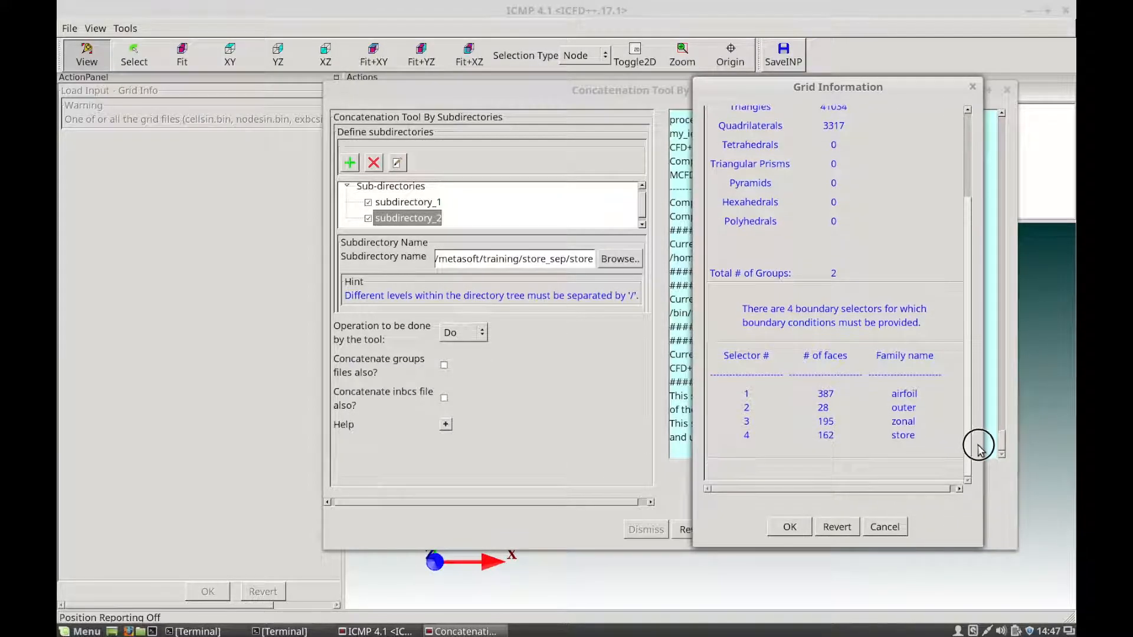
click(790, 527)
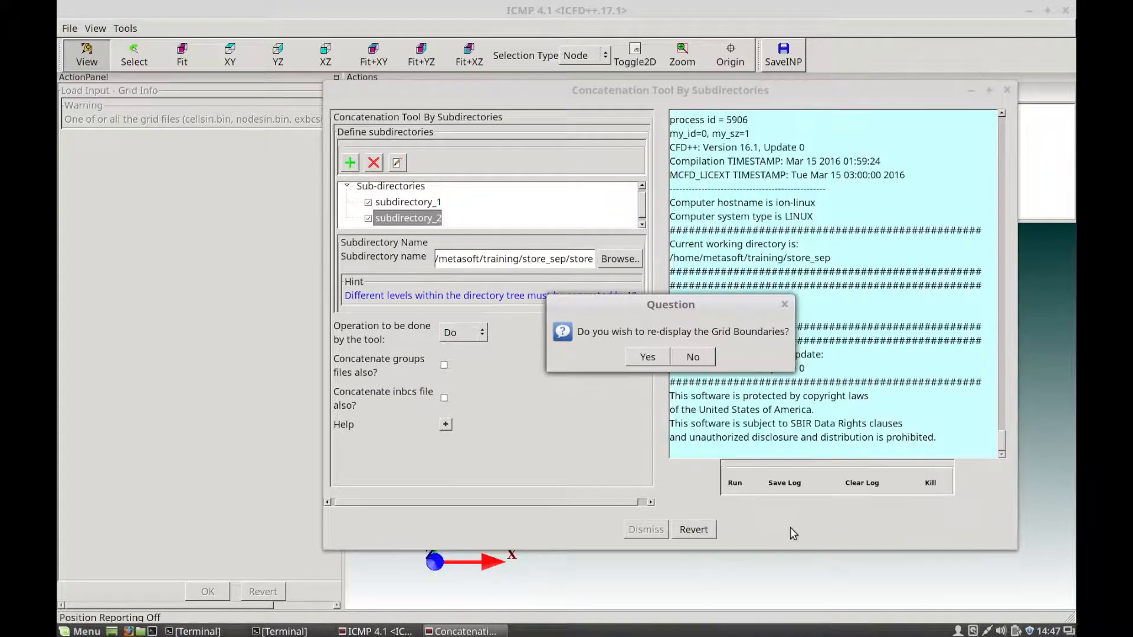
click(653, 361)
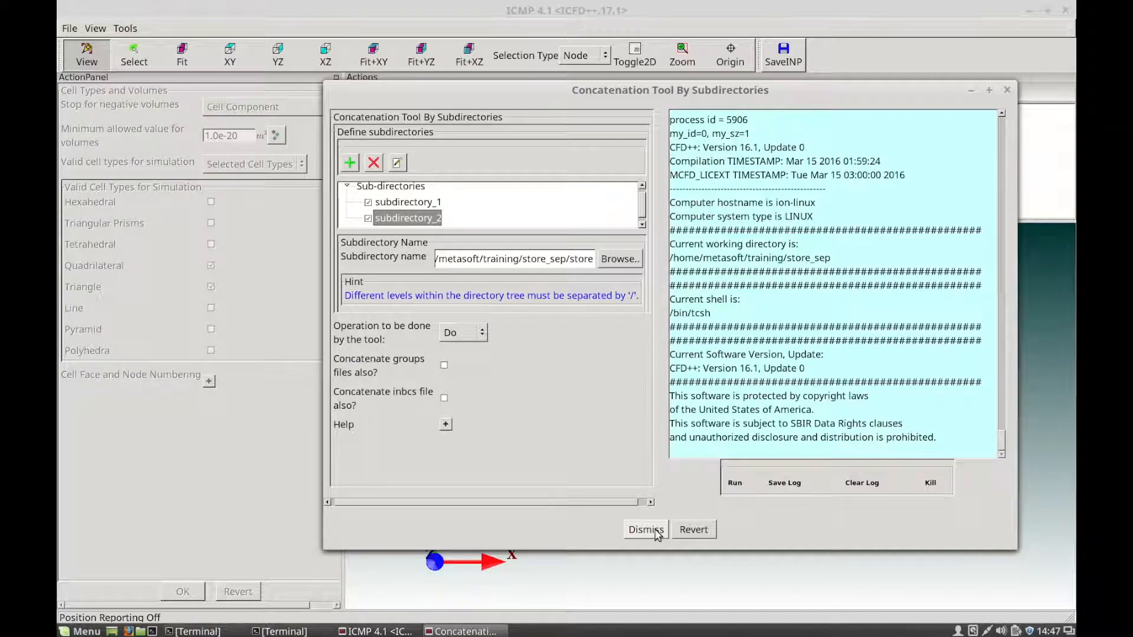
- Close the concatenation tool and accept the Cell Types and Volumes settings with quadrilateral and triangle cells enabled
click(646, 530)
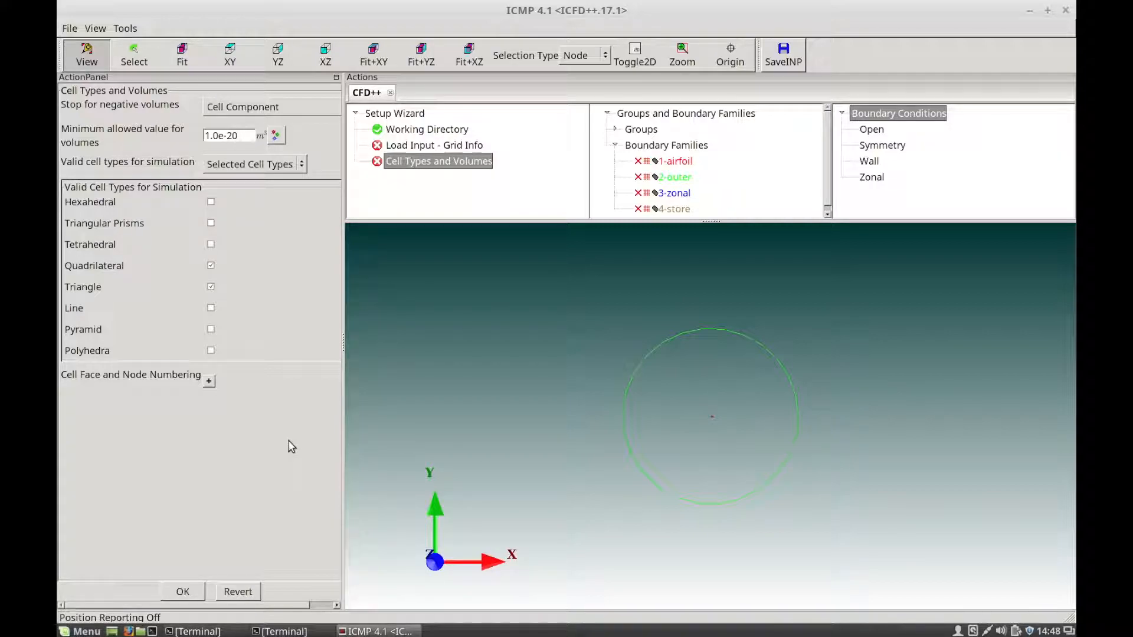
click(196, 590)
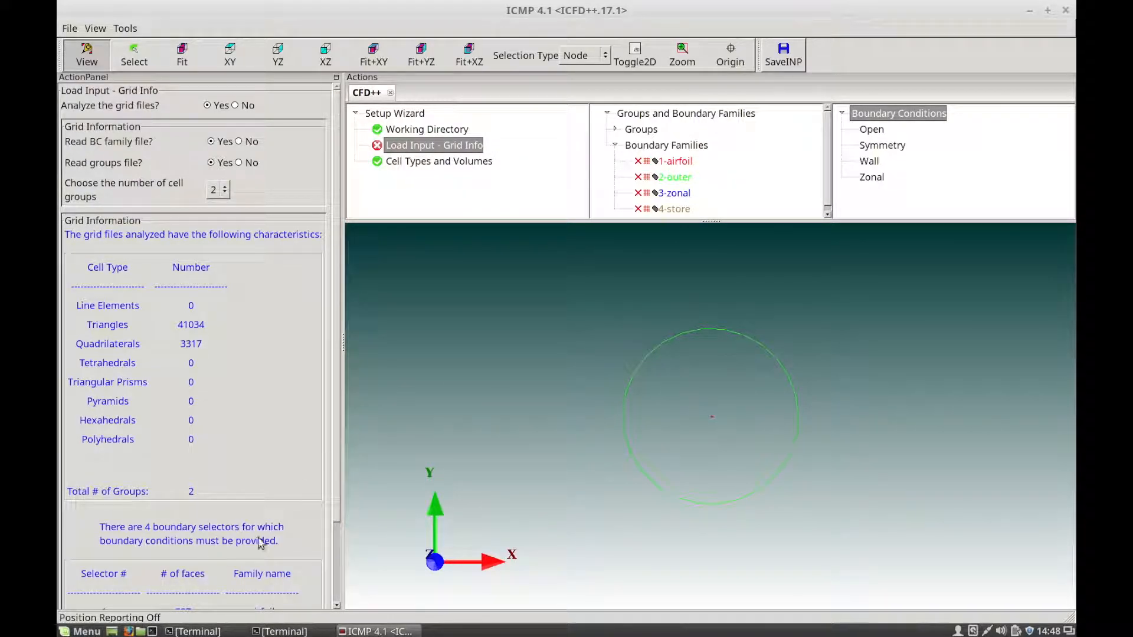
- Accept the Load Input grid information with two cell groups and proceed to the General Problem Definition
drag(336, 511, 339, 599)
click(174, 593)
click(154, 513)
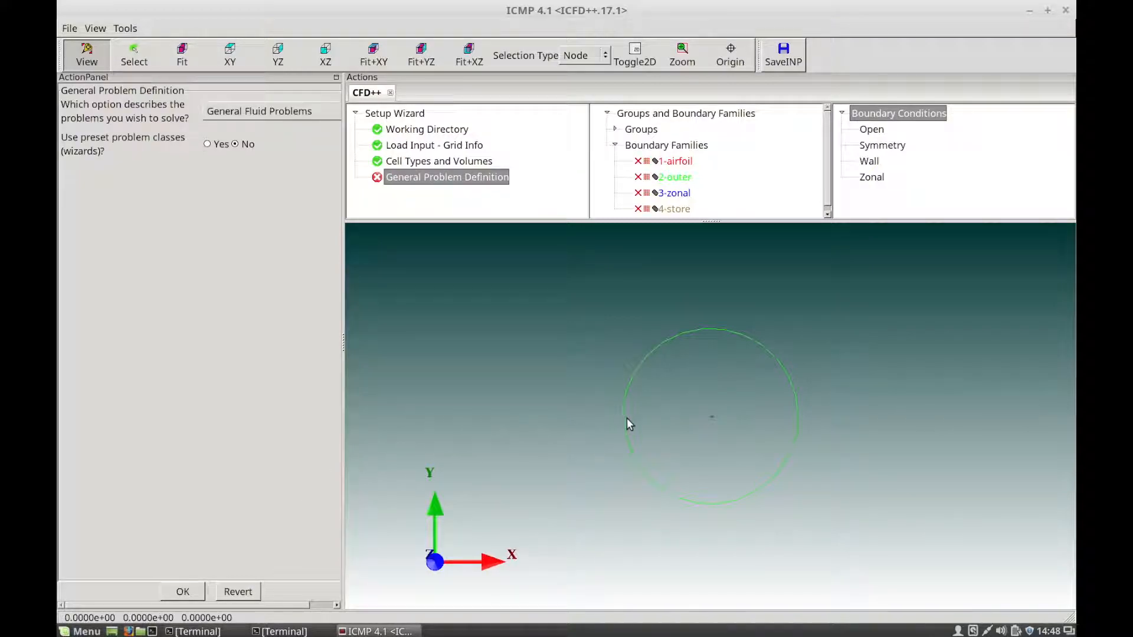
- Display the 2D mesh cells close up around the airfoil and the store
drag(717, 442, 719, 383)
right_drag(717, 378, 711, 301)
middle_drag(795, 426, 653, 396)
right_drag(661, 457, 667, 369)
middle_drag(660, 399, 698, 406)
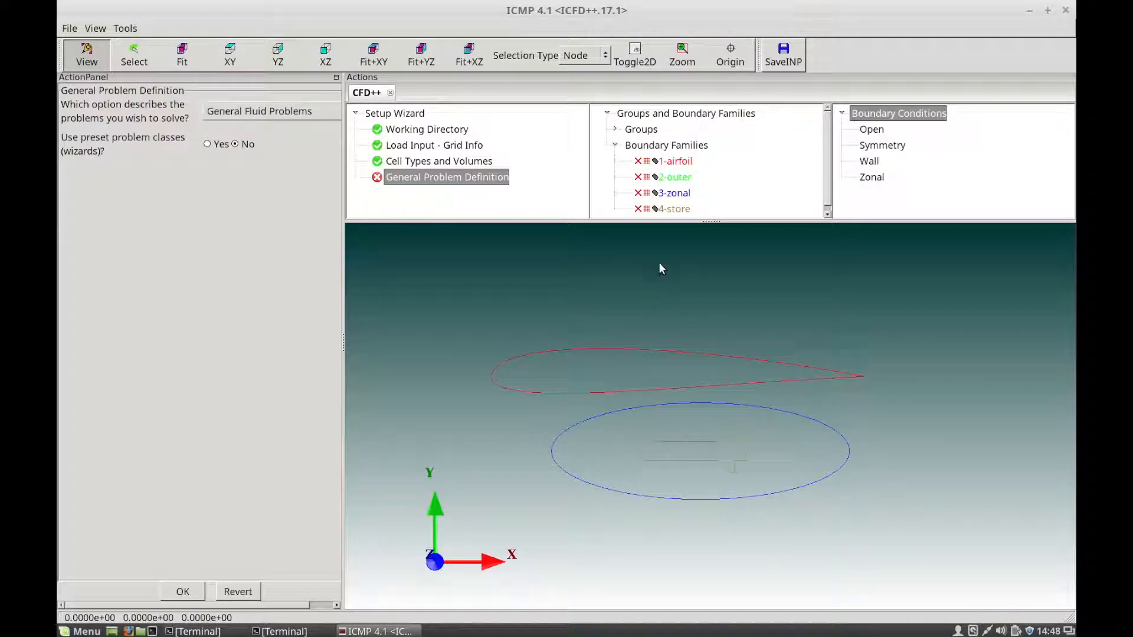
click(638, 66)
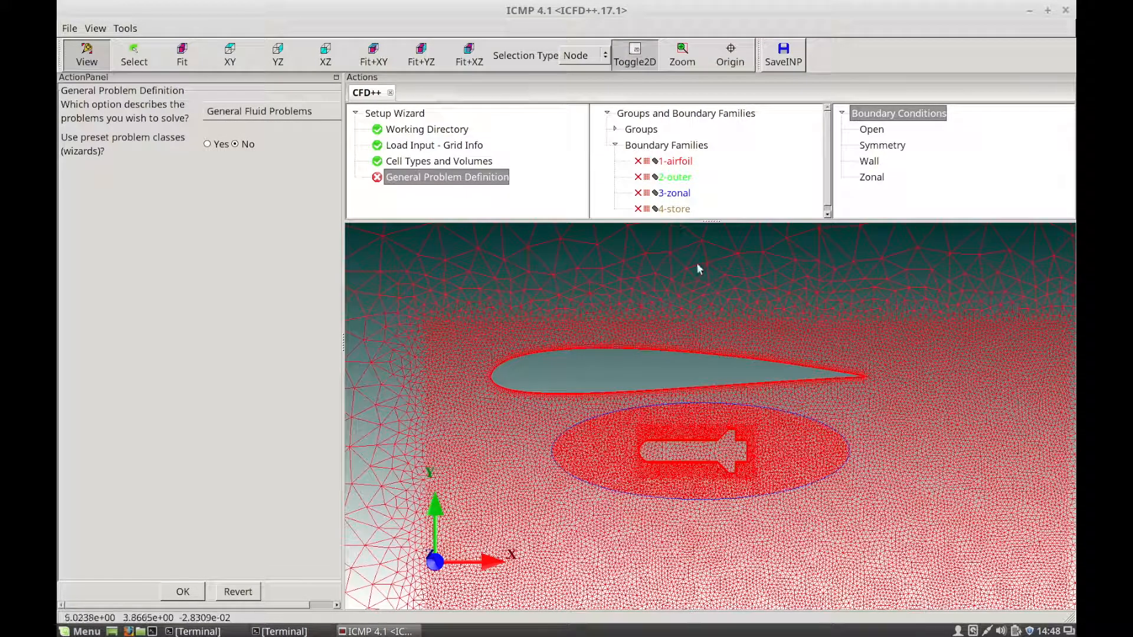
- Examine which mesh cells belong to group_1 and group_2, and clear the highlighting
click(616, 130)
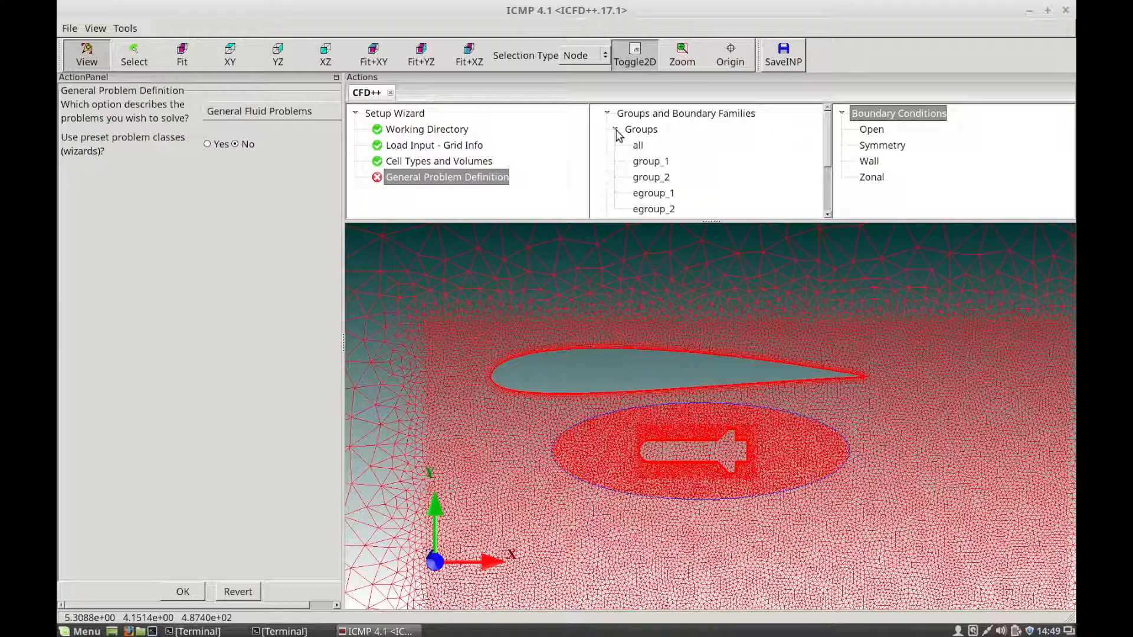
click(656, 165)
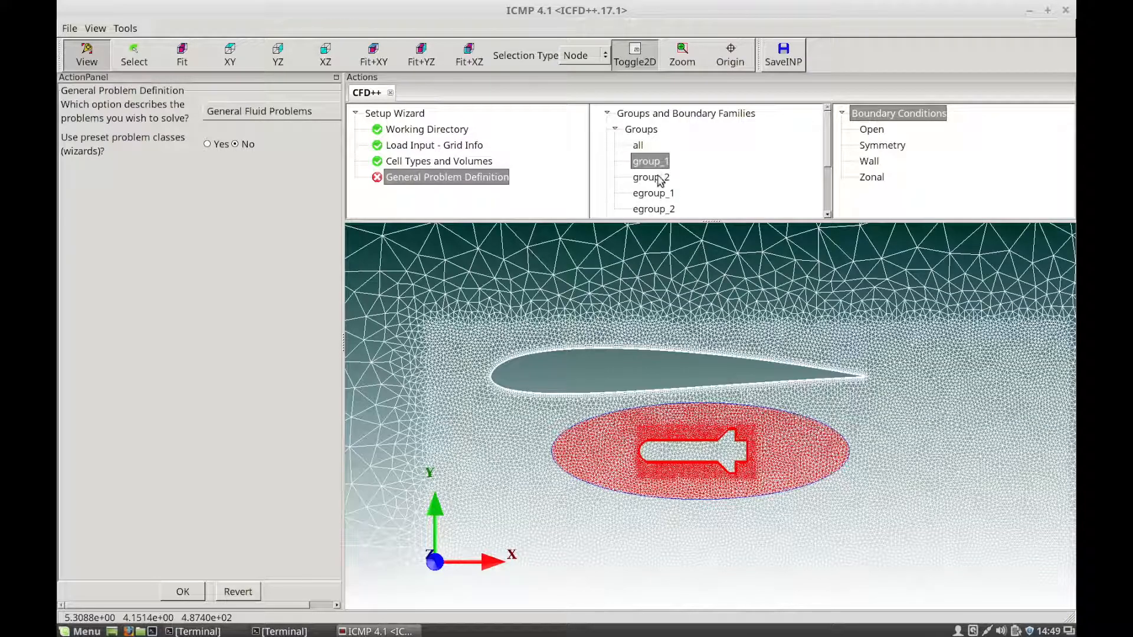
click(659, 178)
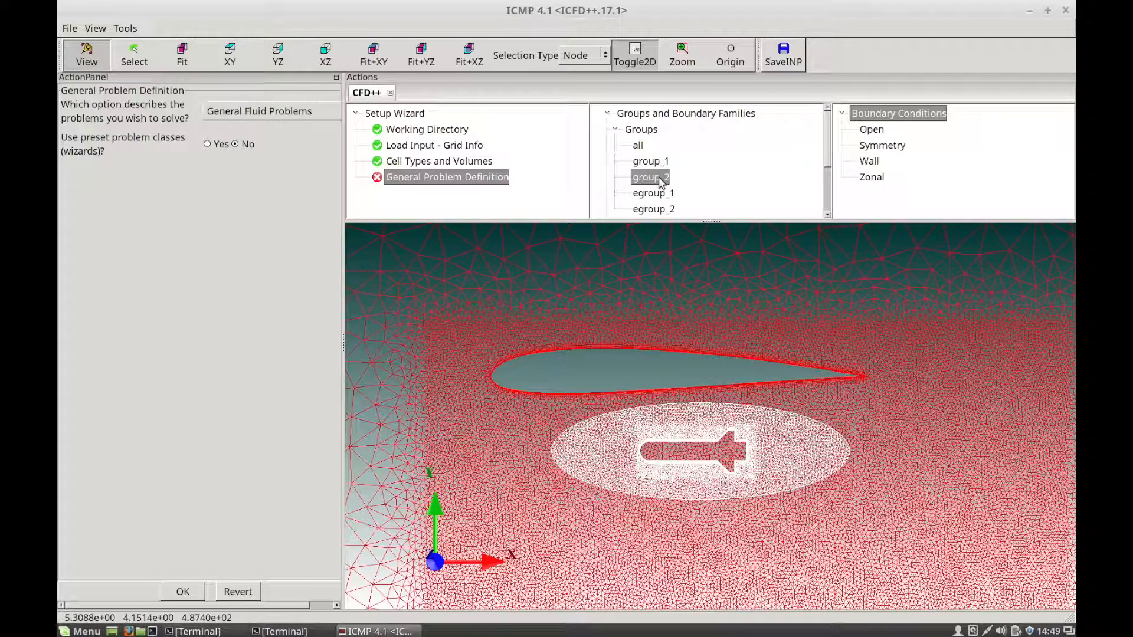
click(659, 163)
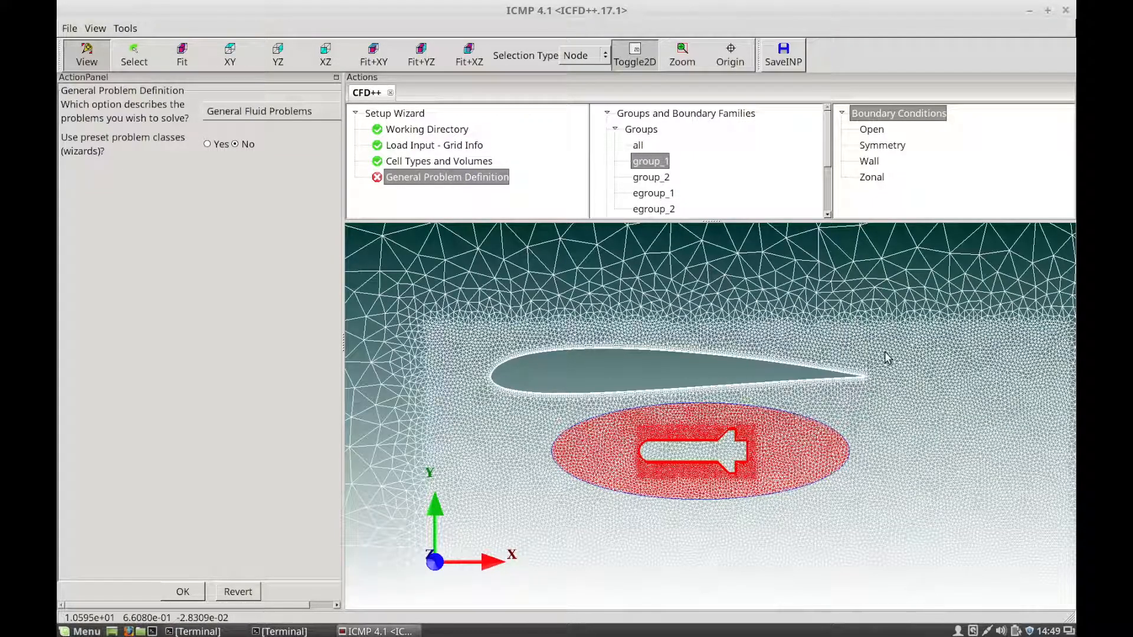
click(649, 178)
click(642, 129)
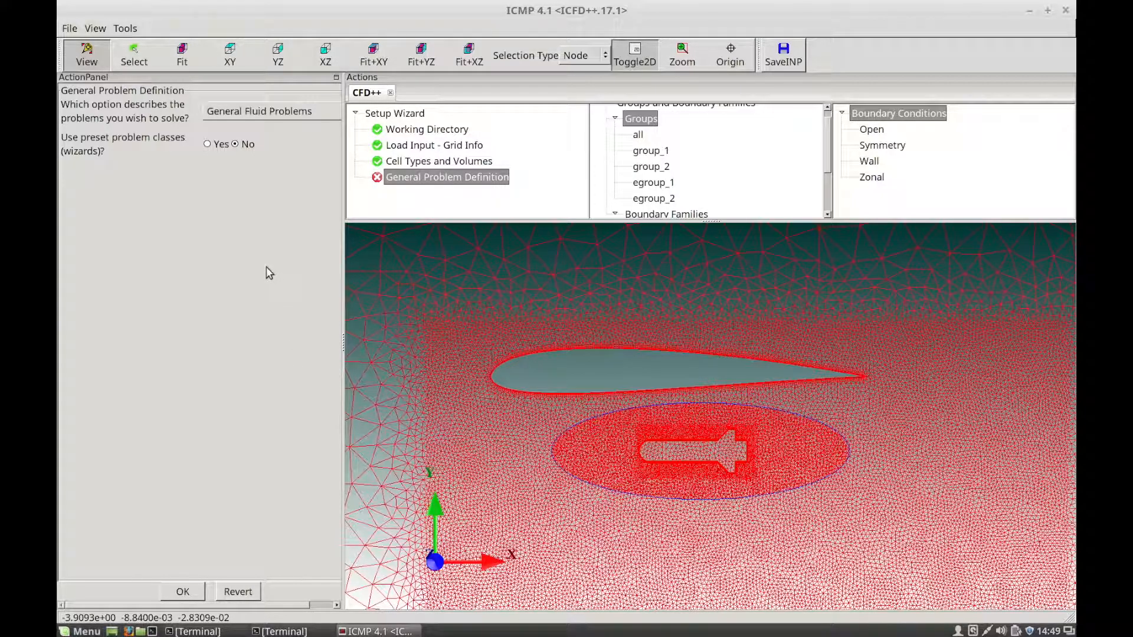
- Enable preset problem classes with the External Aero wizard type and accept the General Problem Definition
click(207, 146)
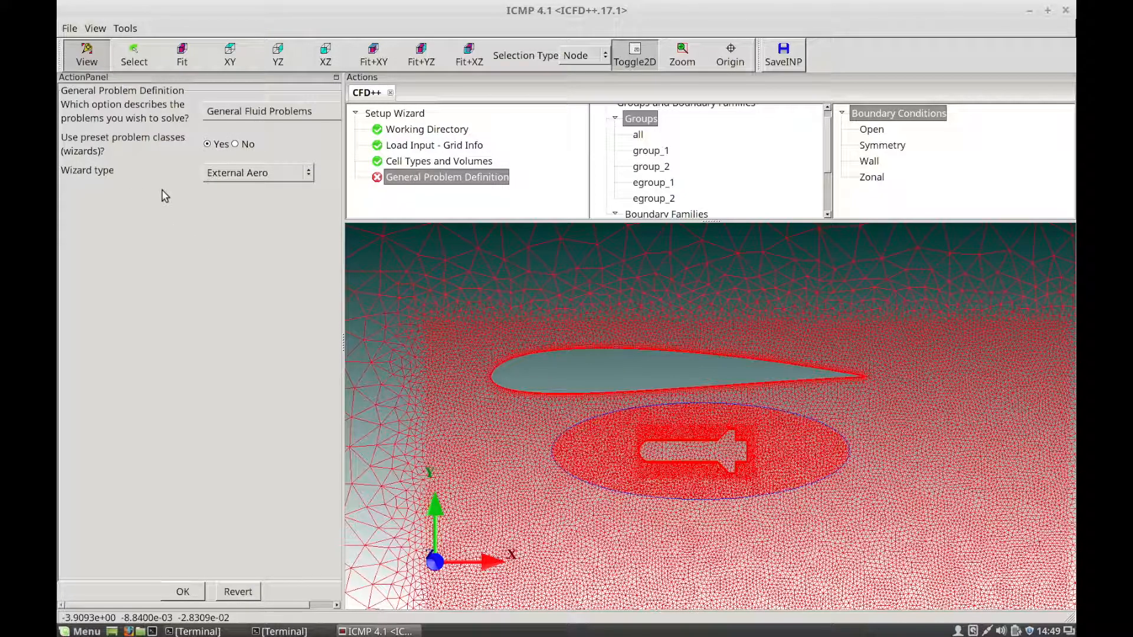
click(249, 179)
click(249, 177)
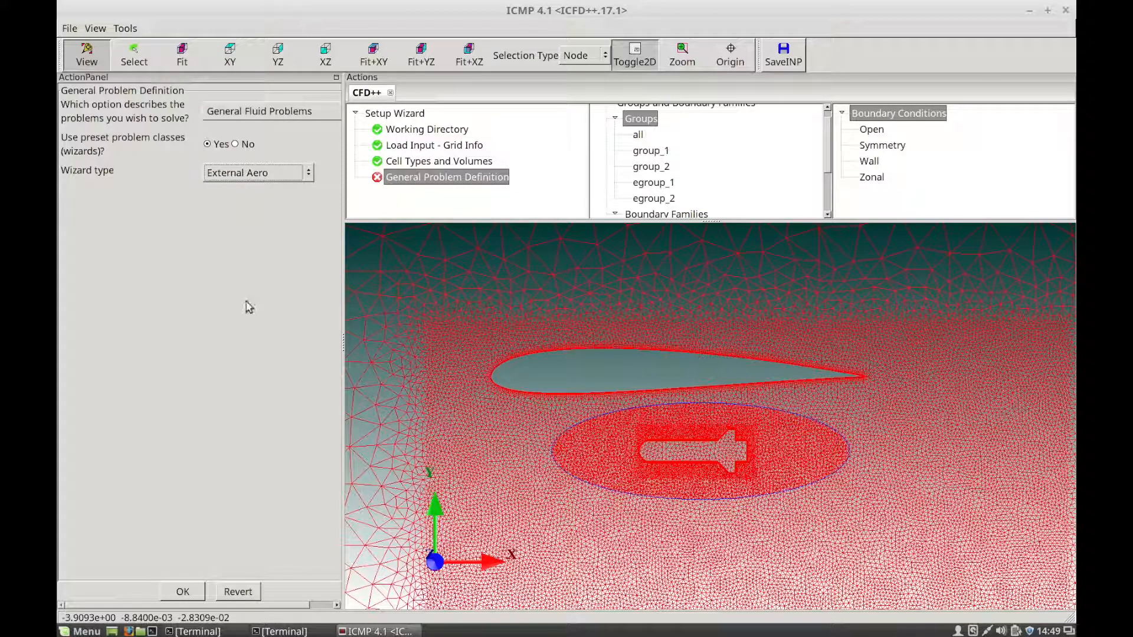
click(183, 592)
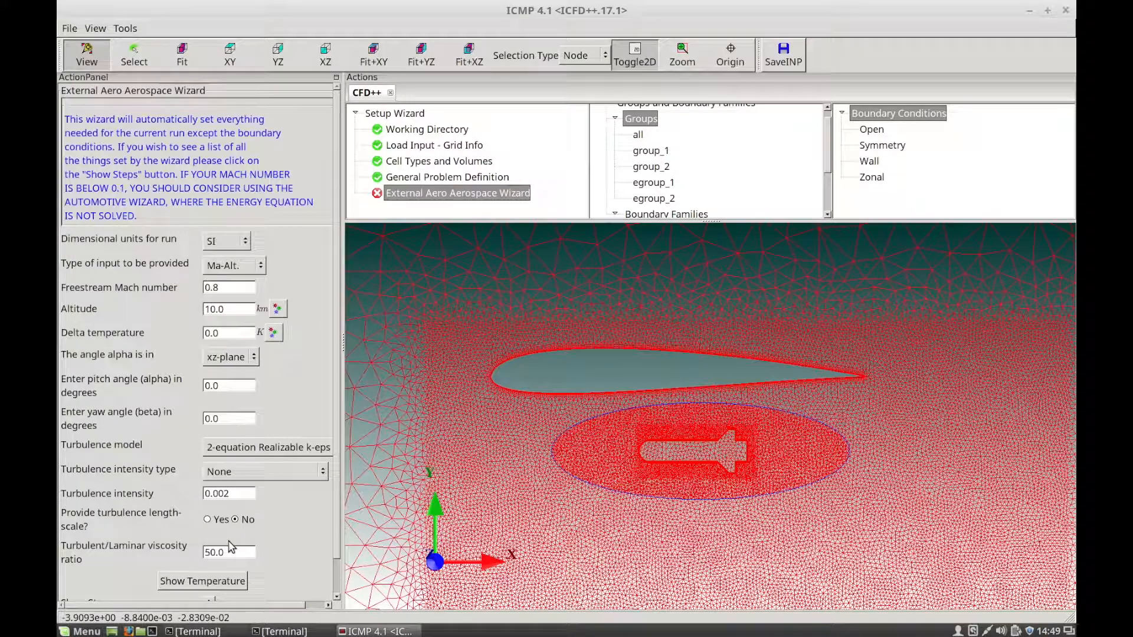
- Set the freestream Mach number to 0.5 and define the angle alpha in the xy-plane
drag(342, 487, 383, 488)
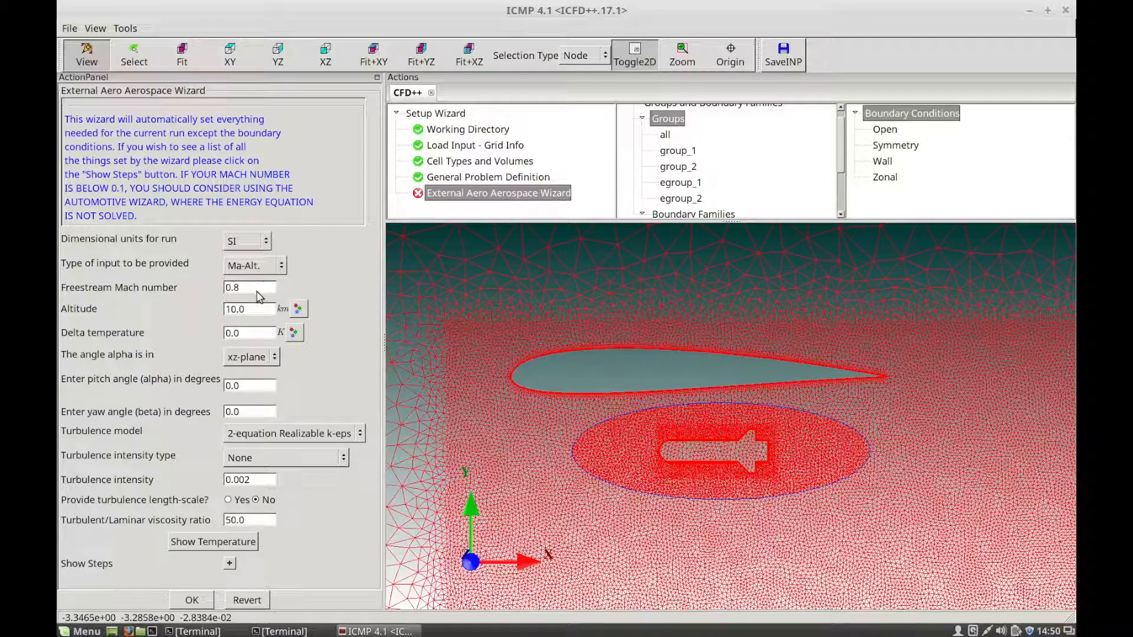
drag(264, 287, 196, 288)
text(0.5)
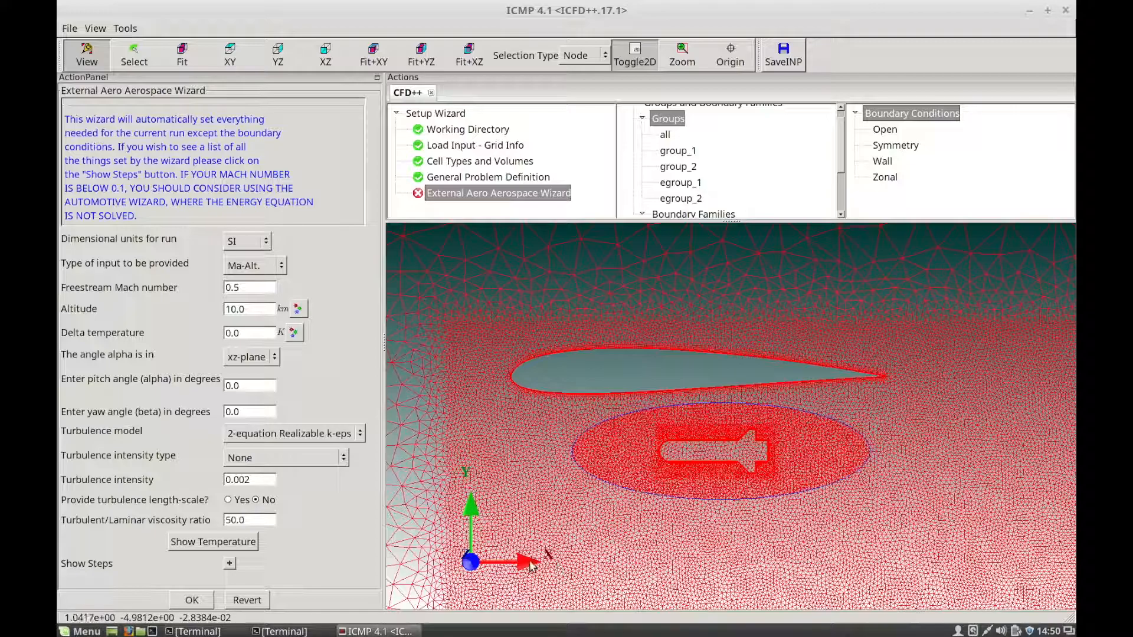
click(274, 360)
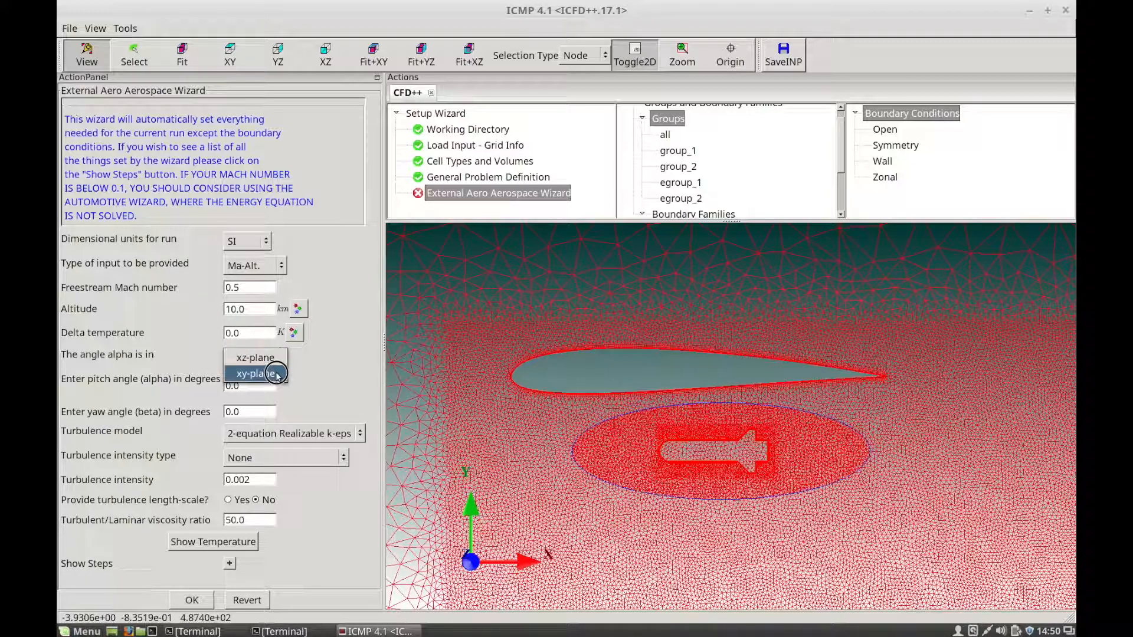
click(276, 373)
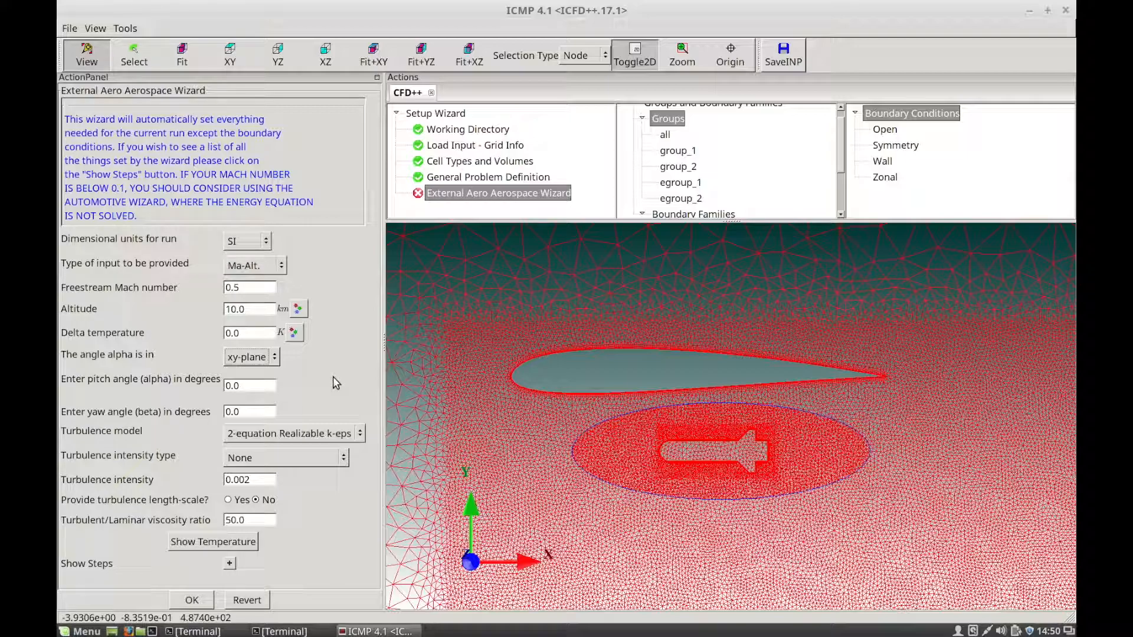
click(269, 387)
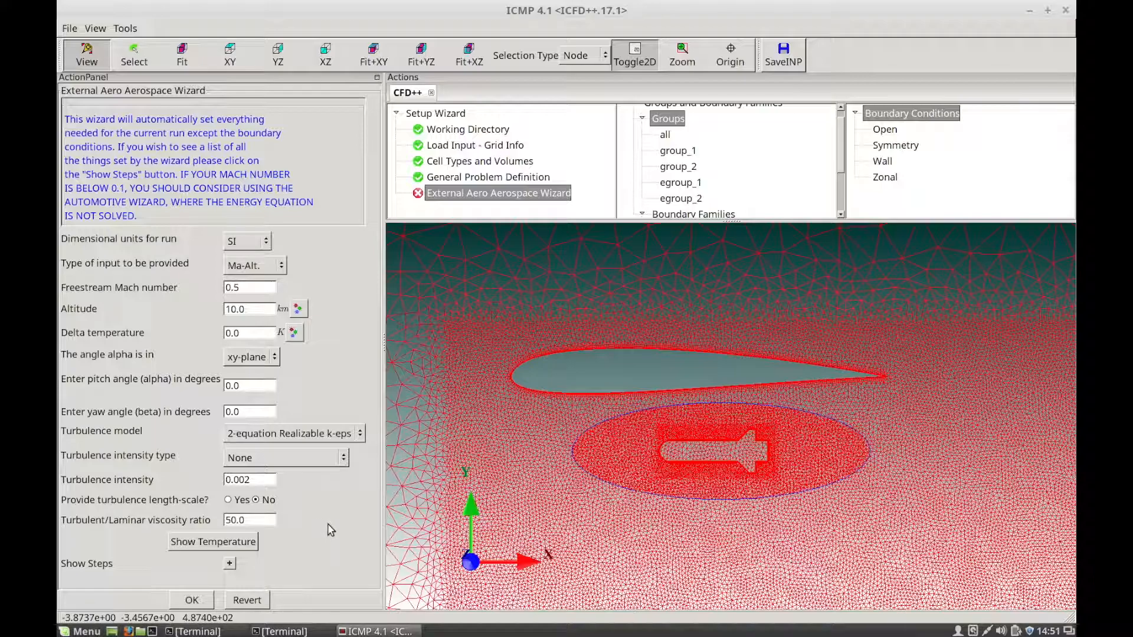
- Keep the 2-equation Realizable k-eps turbulence model and set the turbulence intensity type to Free Flight
click(360, 438)
click(360, 438)
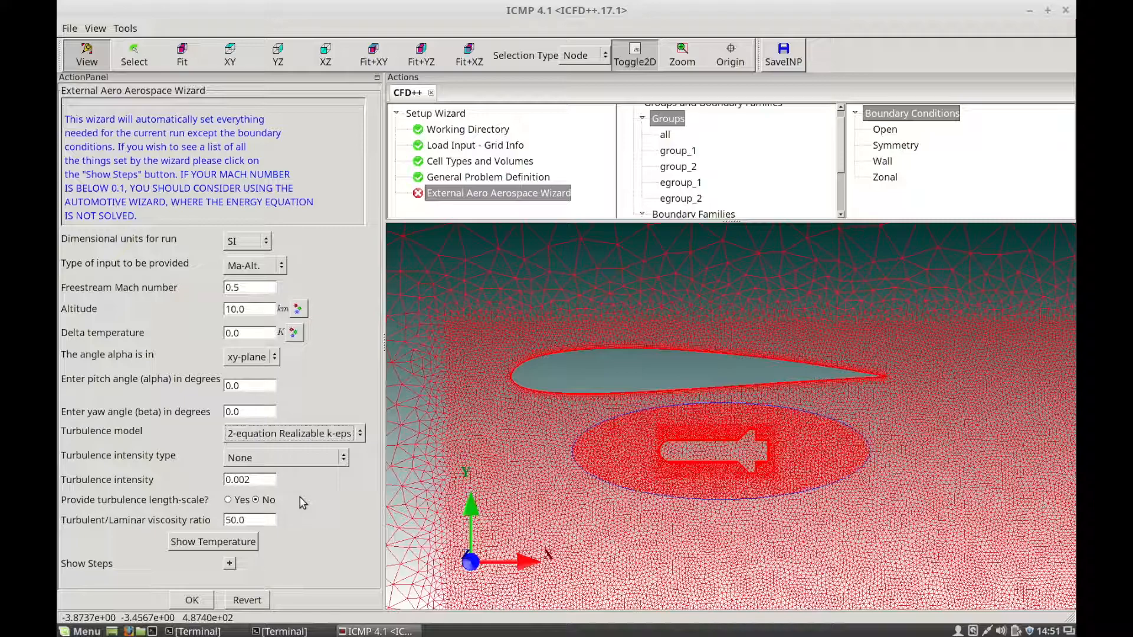
click(307, 465)
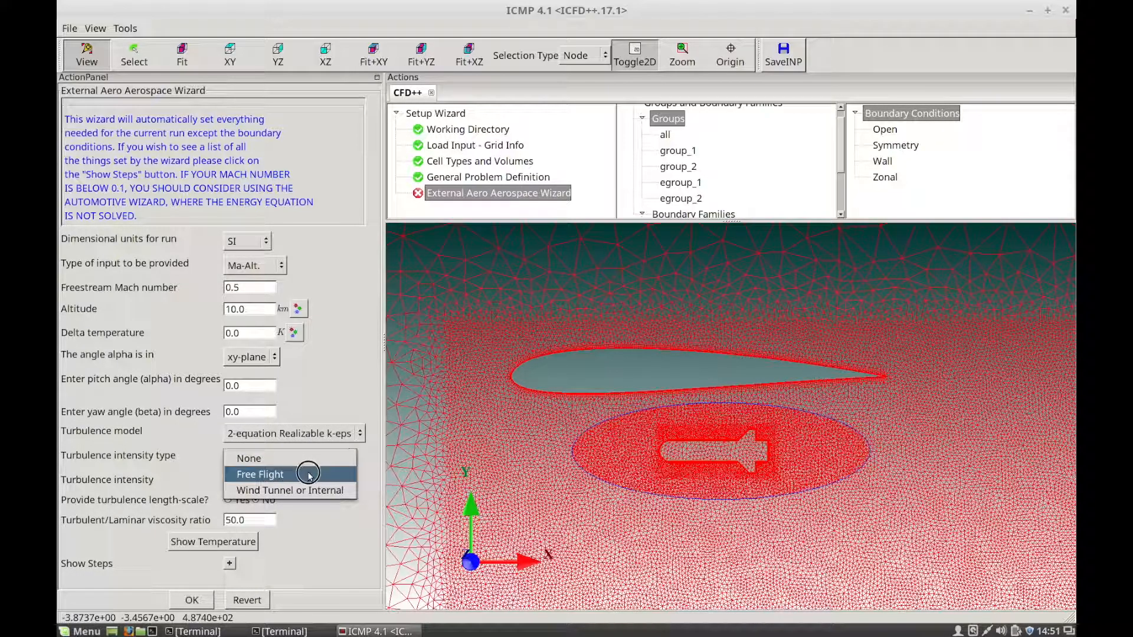
click(308, 475)
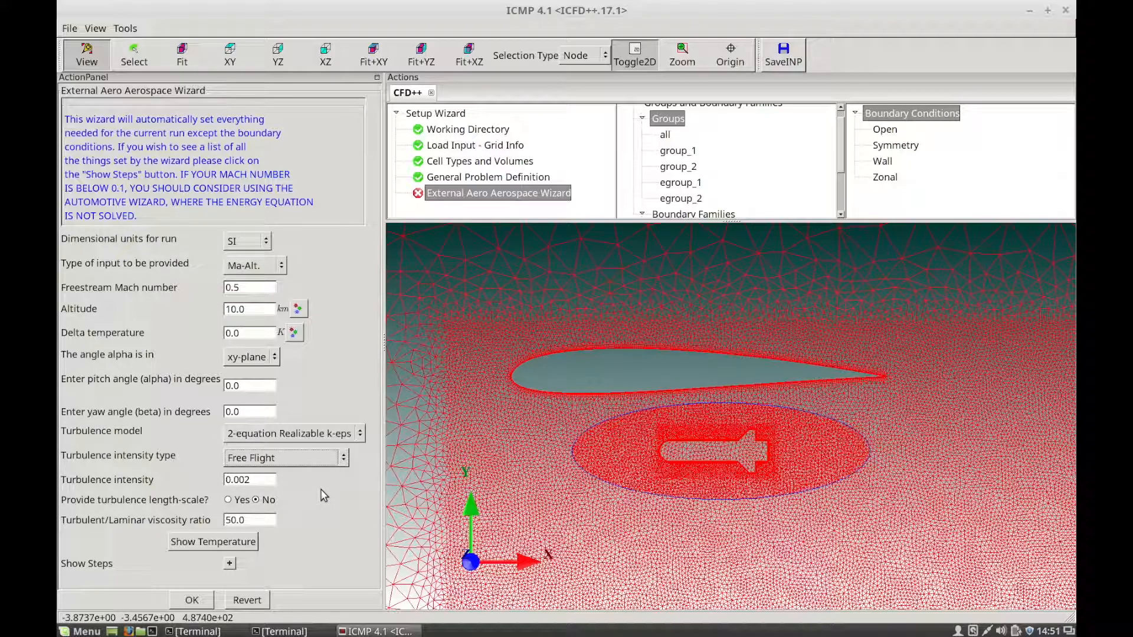
- Review the setup steps the External Aero Aerospace wizard performs, and run the wizard to completion
click(230, 564)
drag(378, 484, 387, 594)
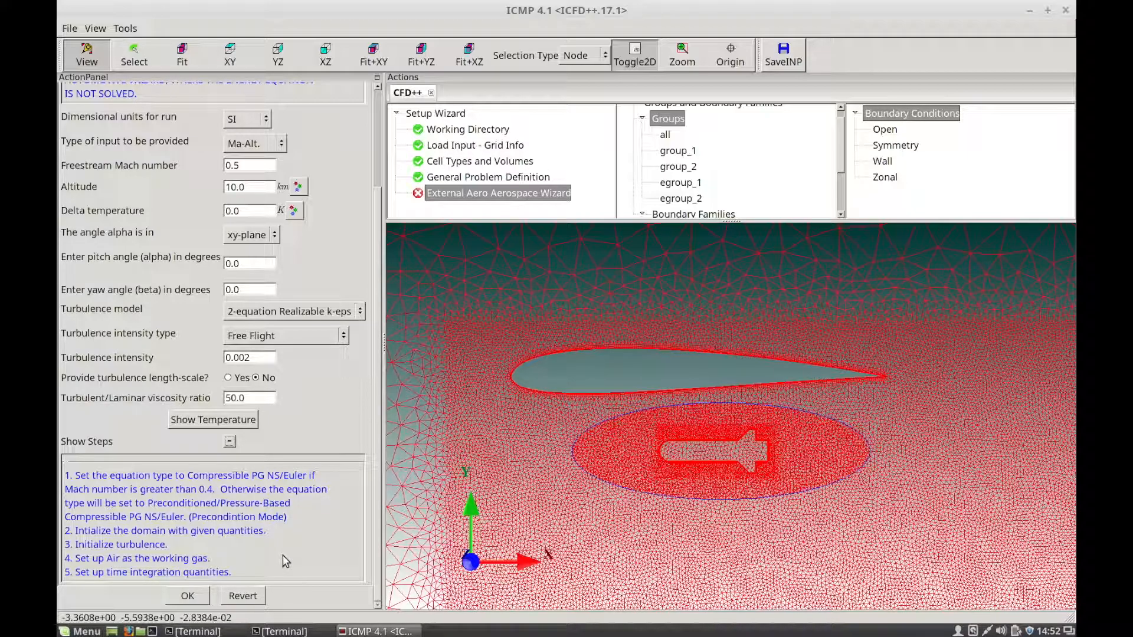
click(199, 597)
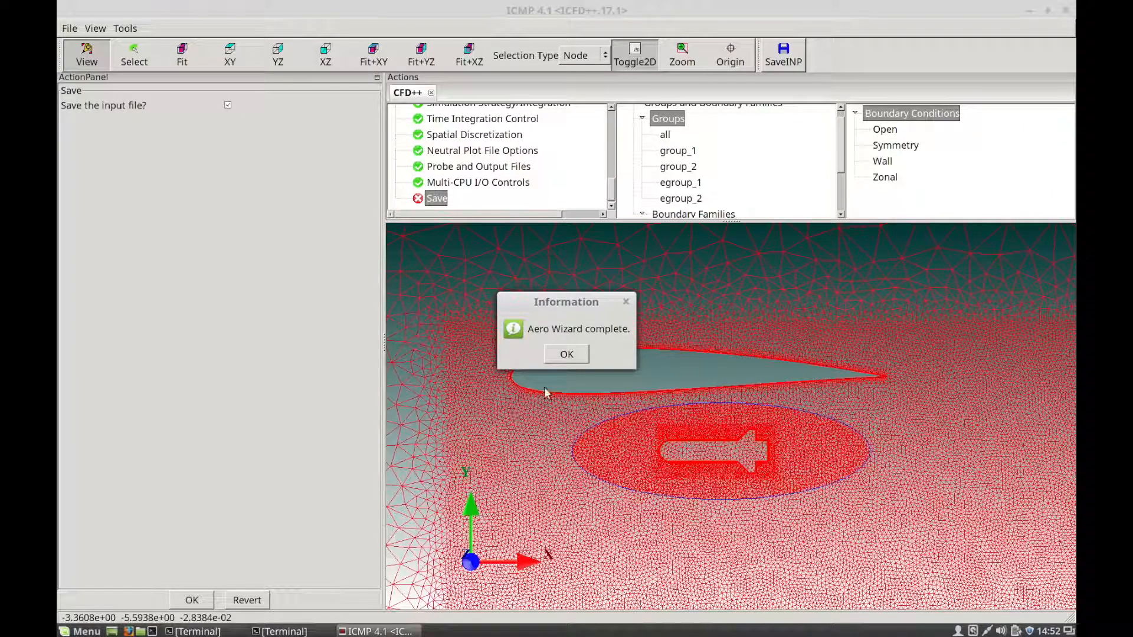
click(567, 354)
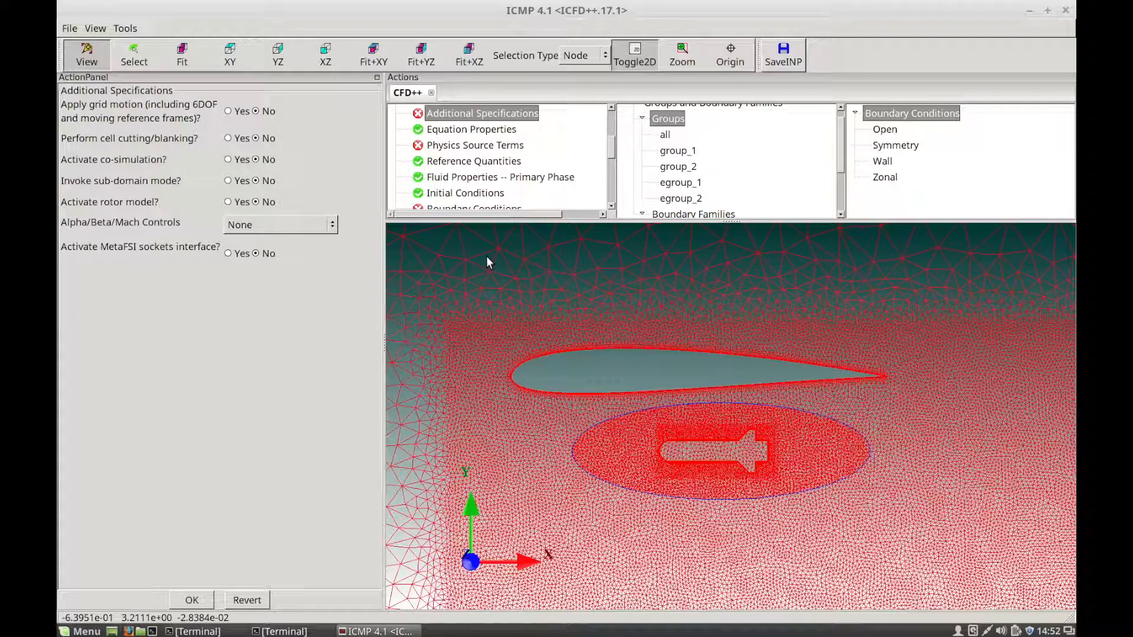
- Activate cell cutting/blanking in the Additional Specifications and accept them
scroll(607, 143, up, 3)
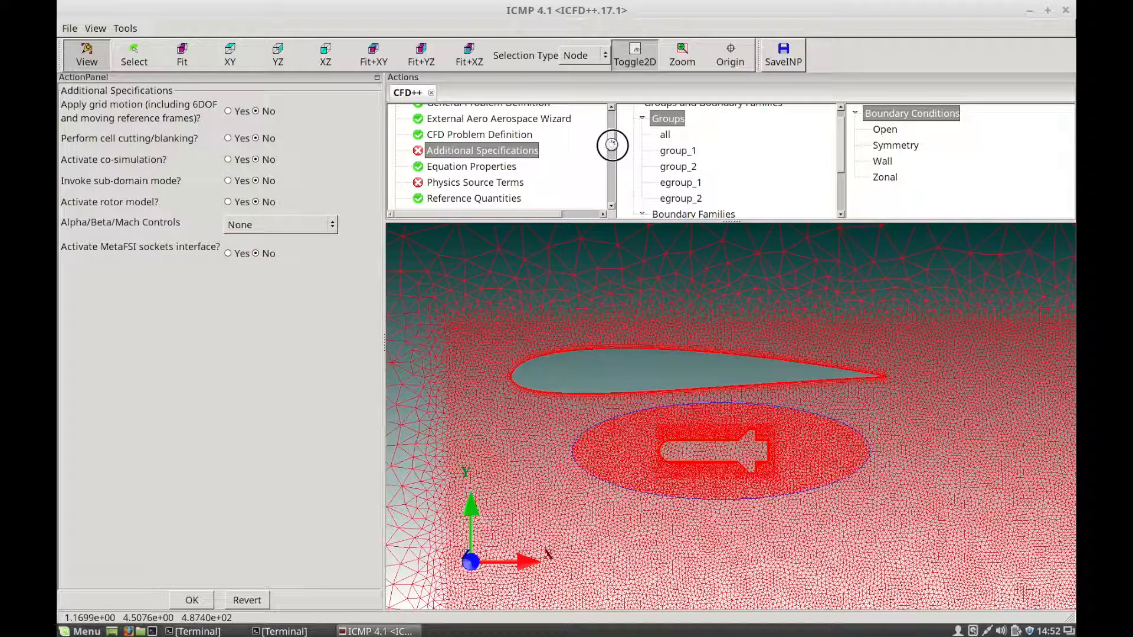
scroll(612, 144, up, 1)
scroll(613, 148, up, 3)
scroll(616, 152, down, 5)
mouse_move(616, 152)
mouse_down()
mouse_move(616, 201)
mouse_move(614, 148)
mouse_up()
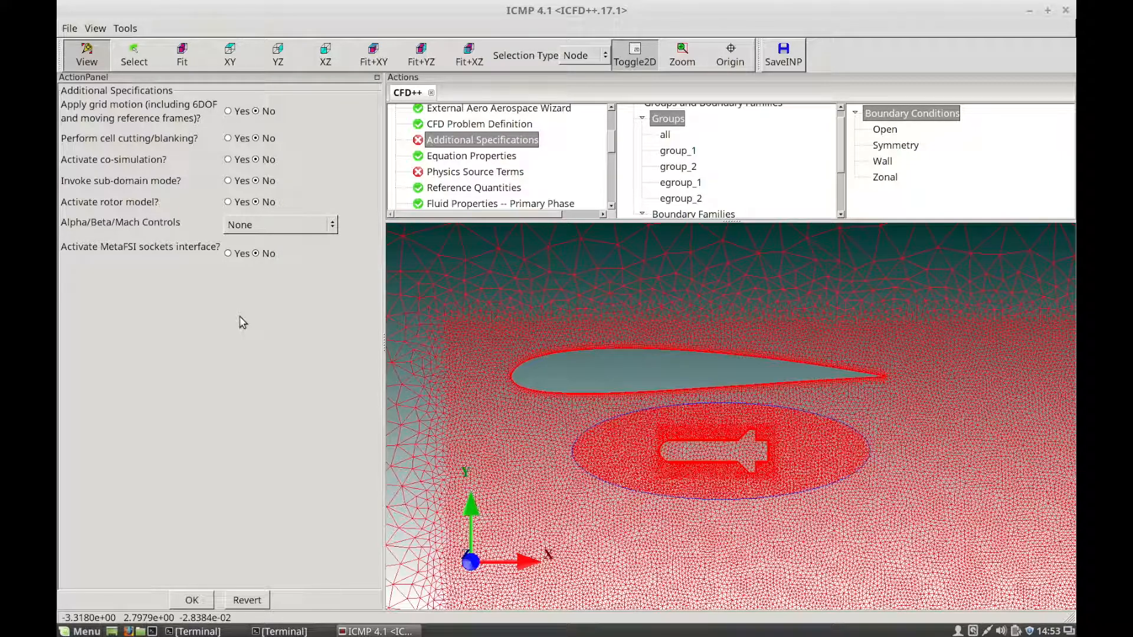
click(228, 138)
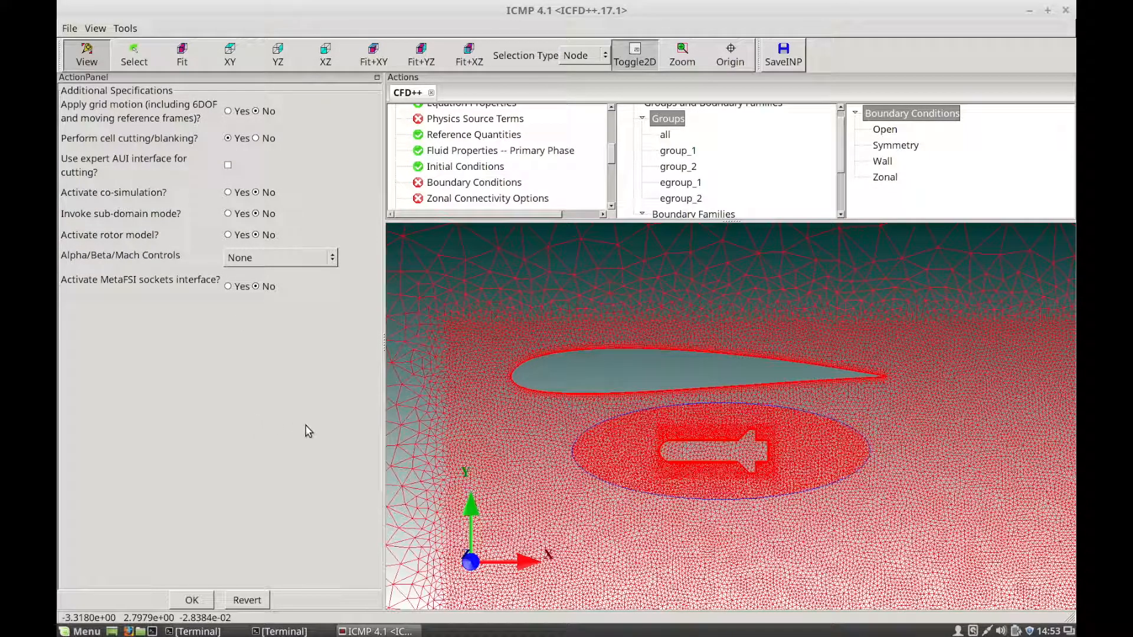
click(193, 599)
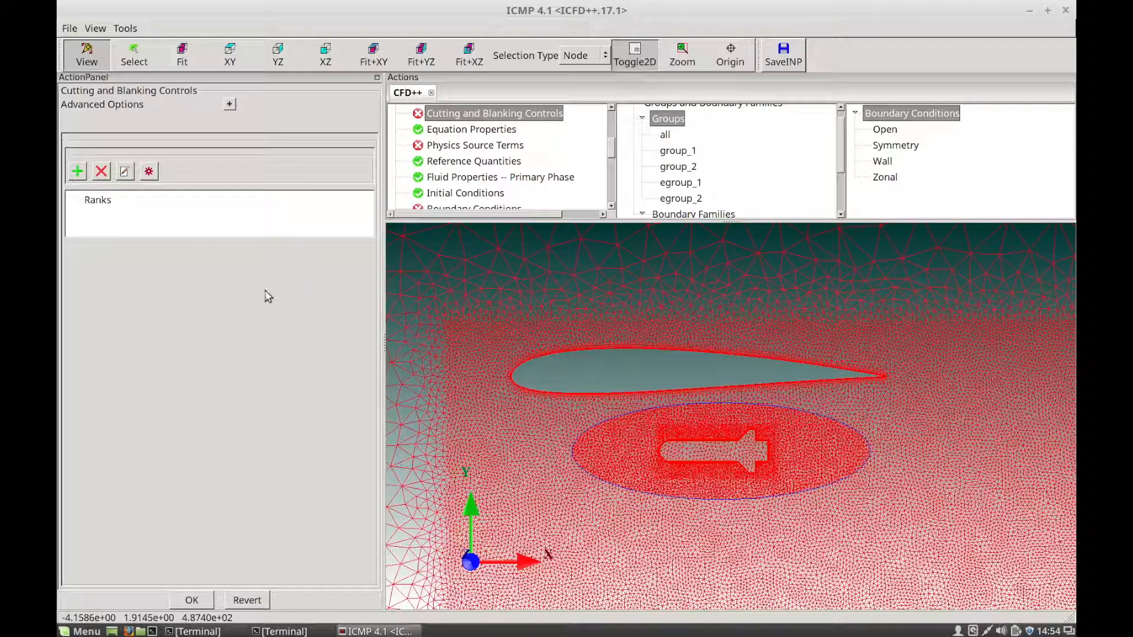
- Add a cell cutting rank in the Cutting and Blanking Controls and select it for editing
click(104, 201)
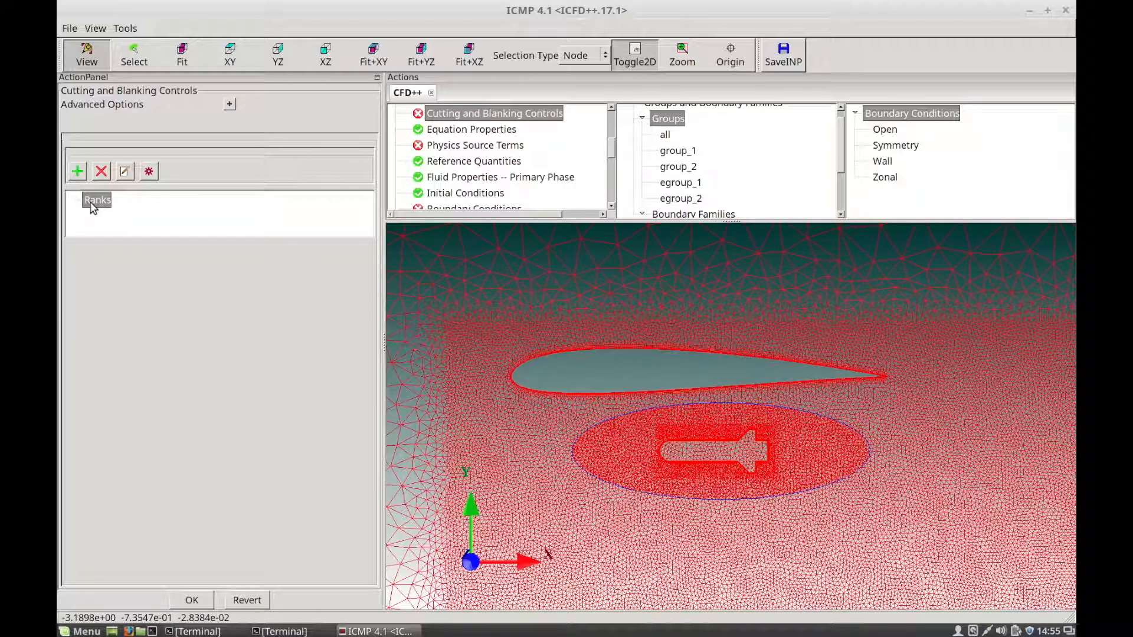
click(77, 171)
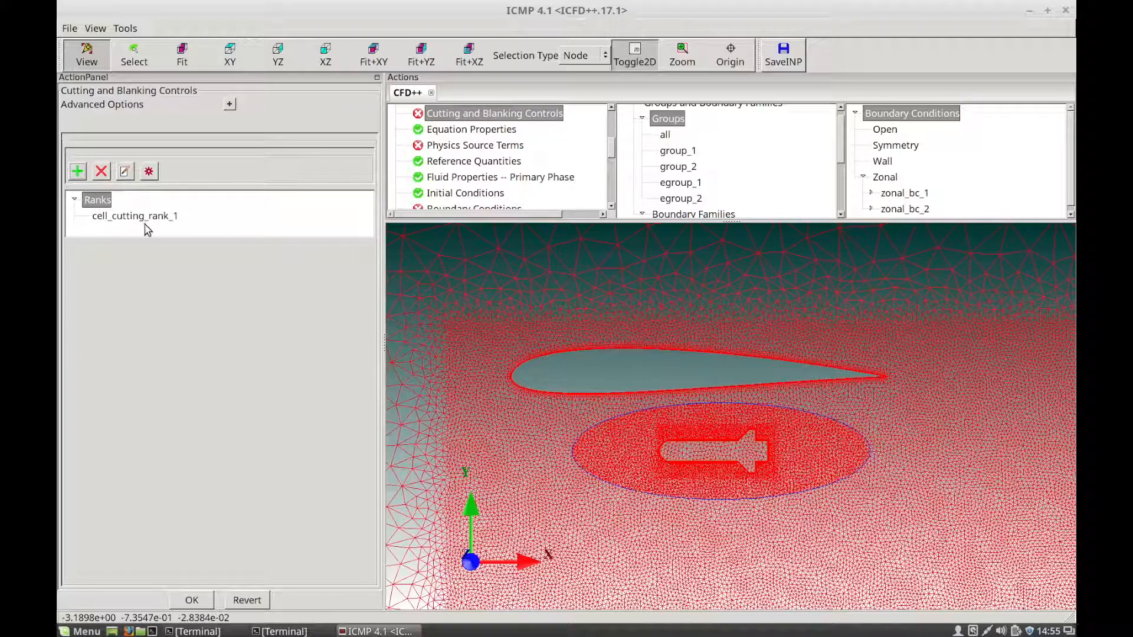
click(151, 217)
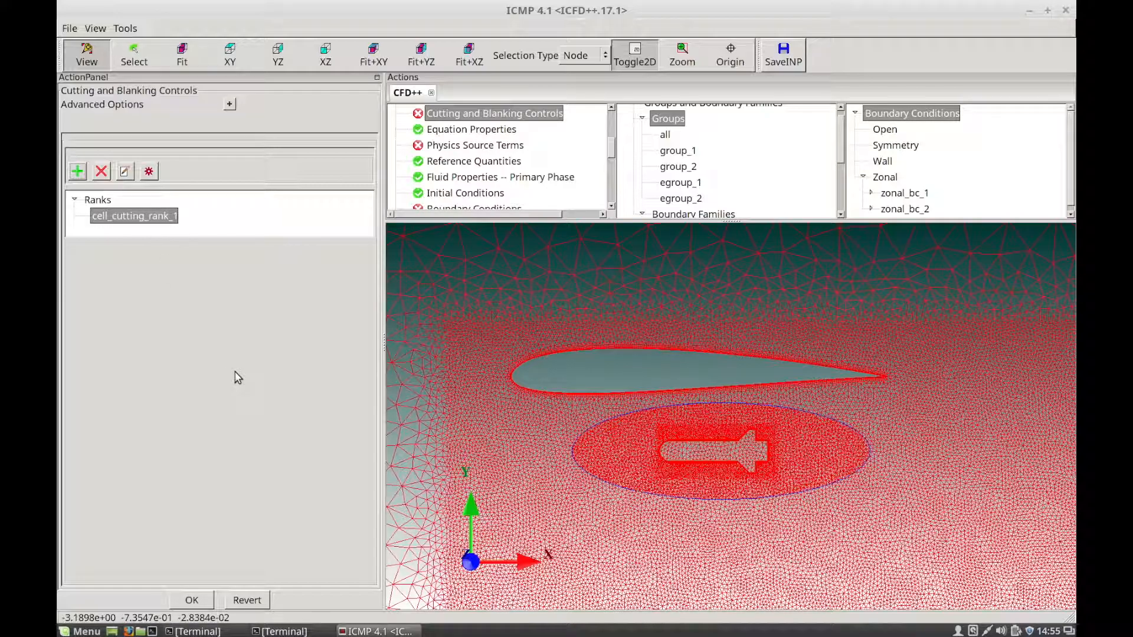
- For this rank, use the 3-zonal boundary family as the cutter and group_1 as the cell group to cut
drag(374, 321, 385, 379)
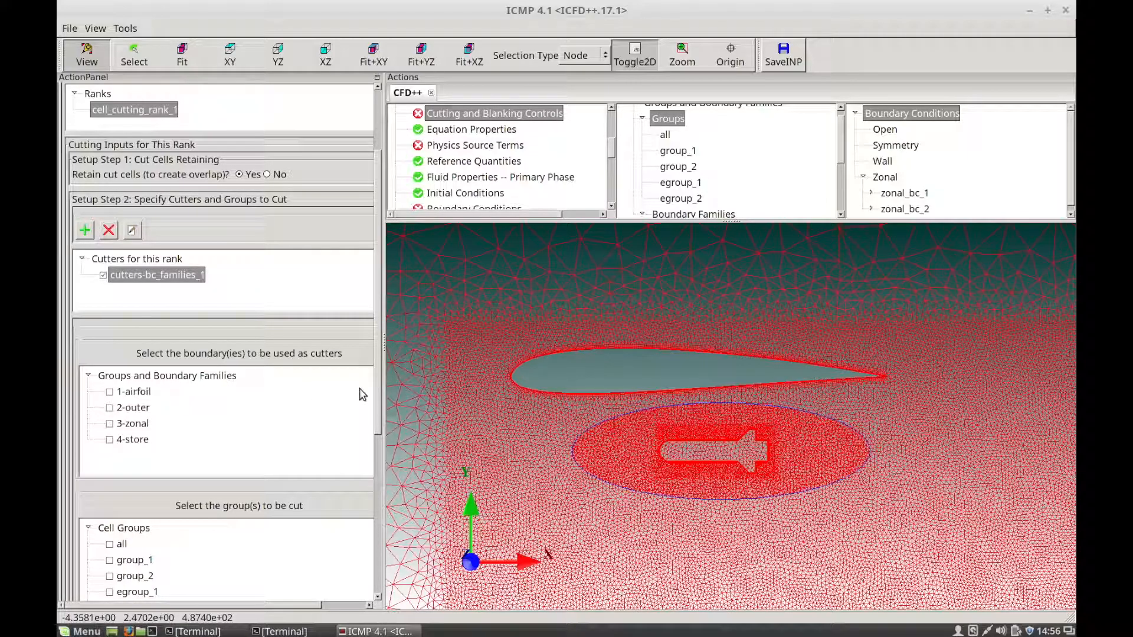
drag(376, 387, 380, 450)
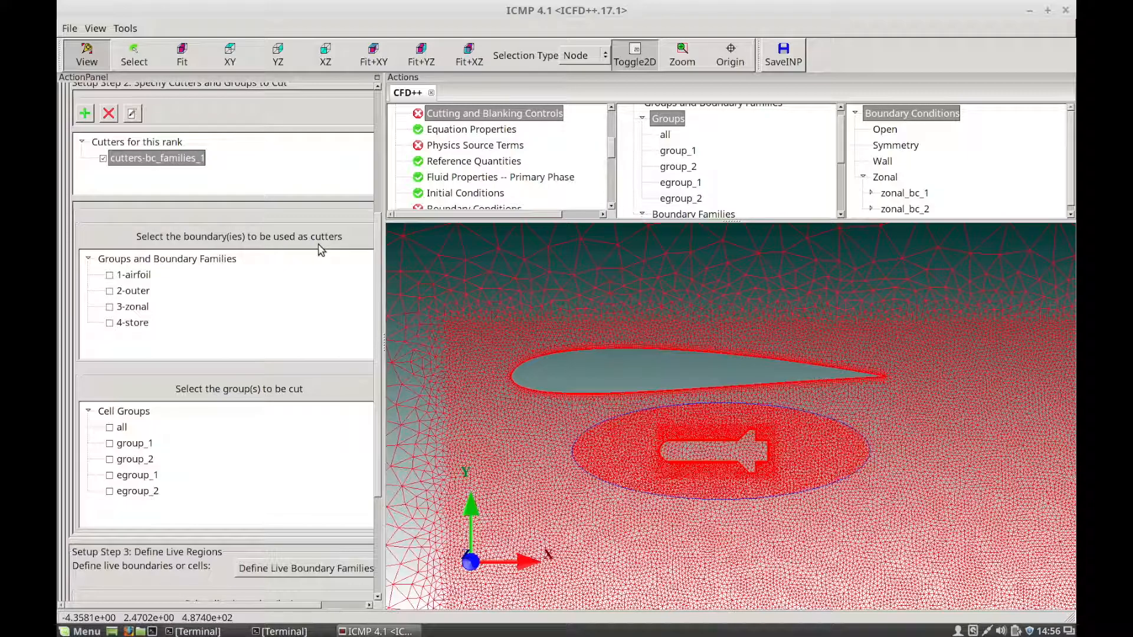
click(111, 307)
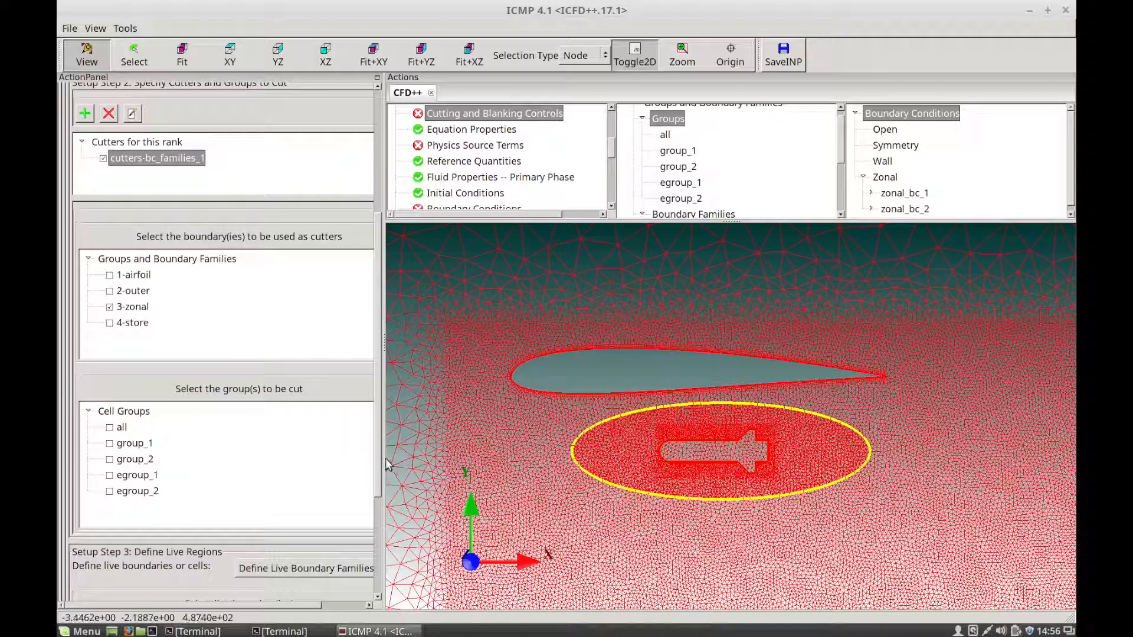
drag(379, 465, 385, 528)
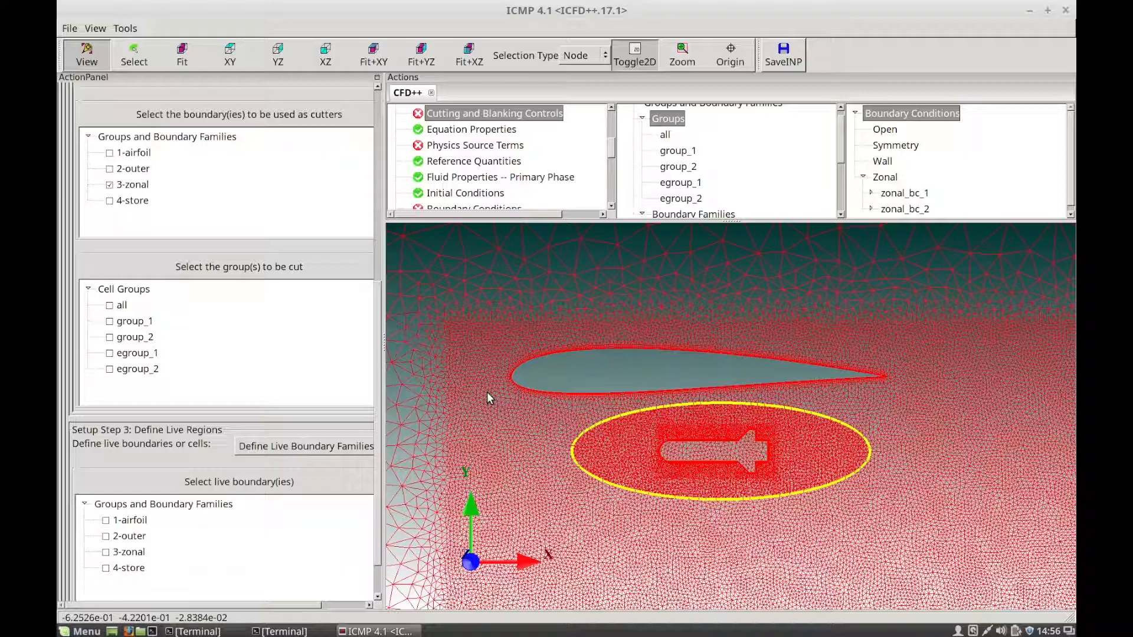
click(686, 154)
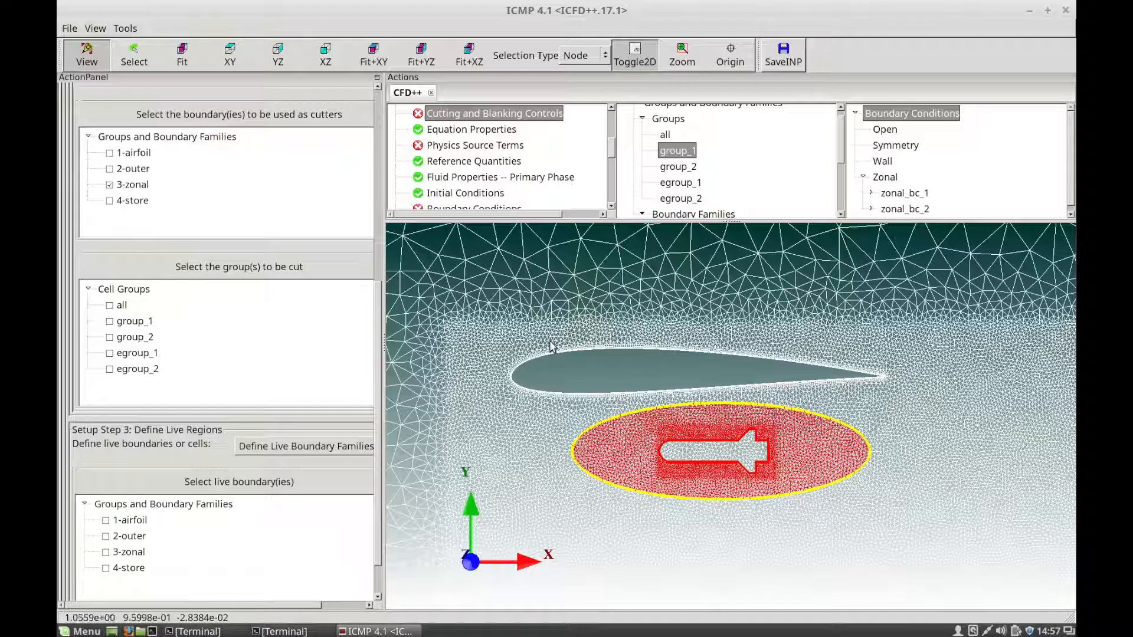
click(110, 322)
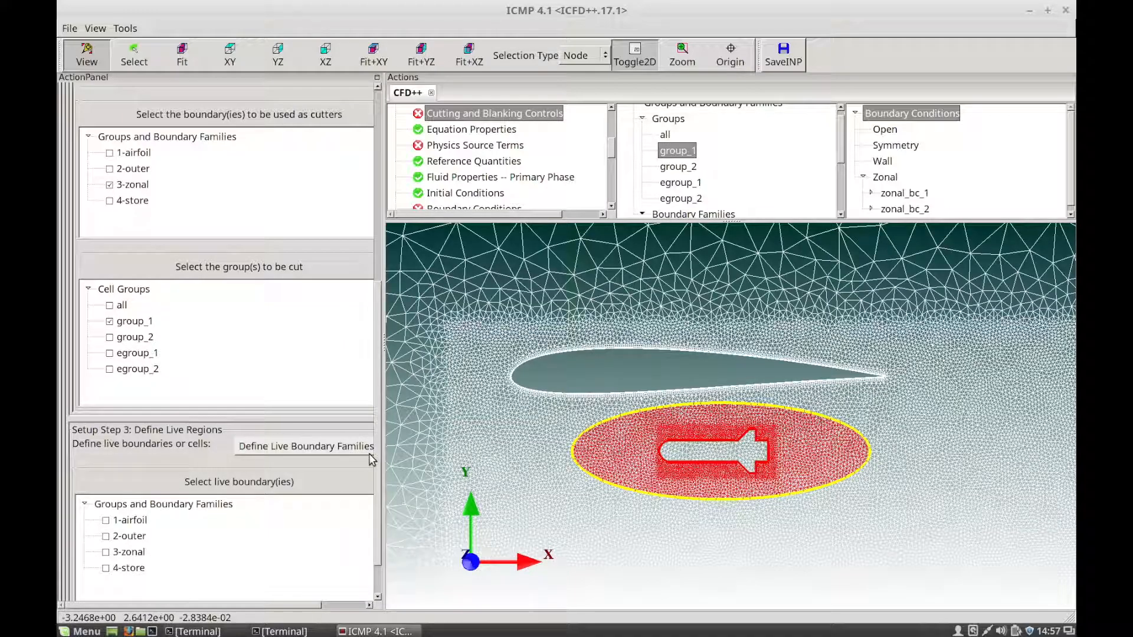
- Define 1-airfoil and 2-outer as the live boundaries for the cutting rank, and accept Physics Source Terms with none added
scroll(372, 472, down, 3)
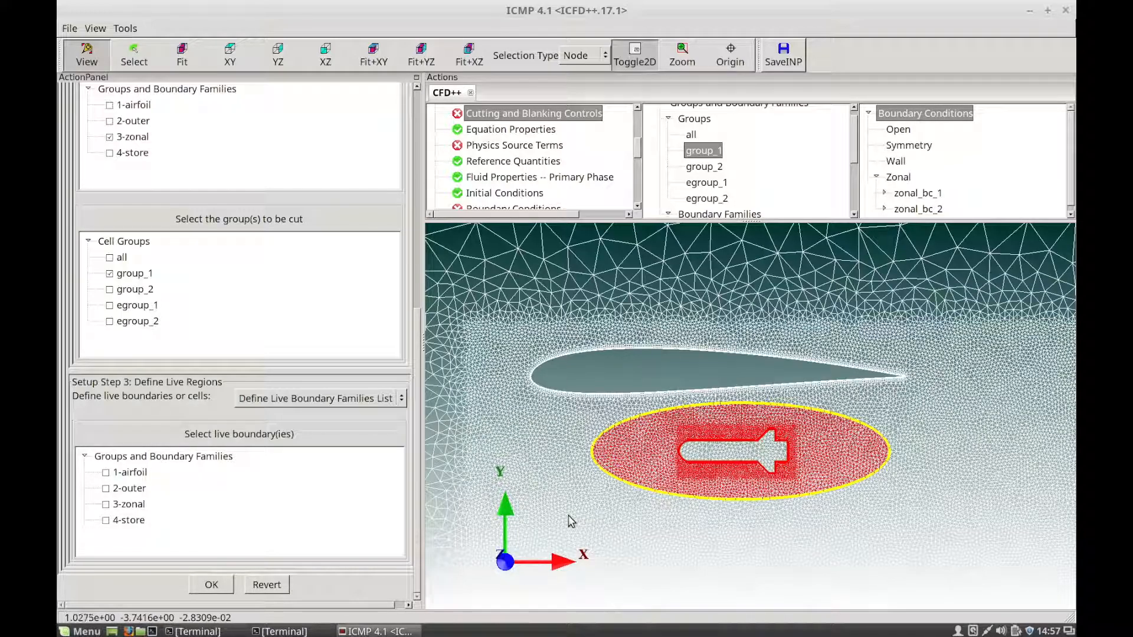
click(106, 472)
click(106, 489)
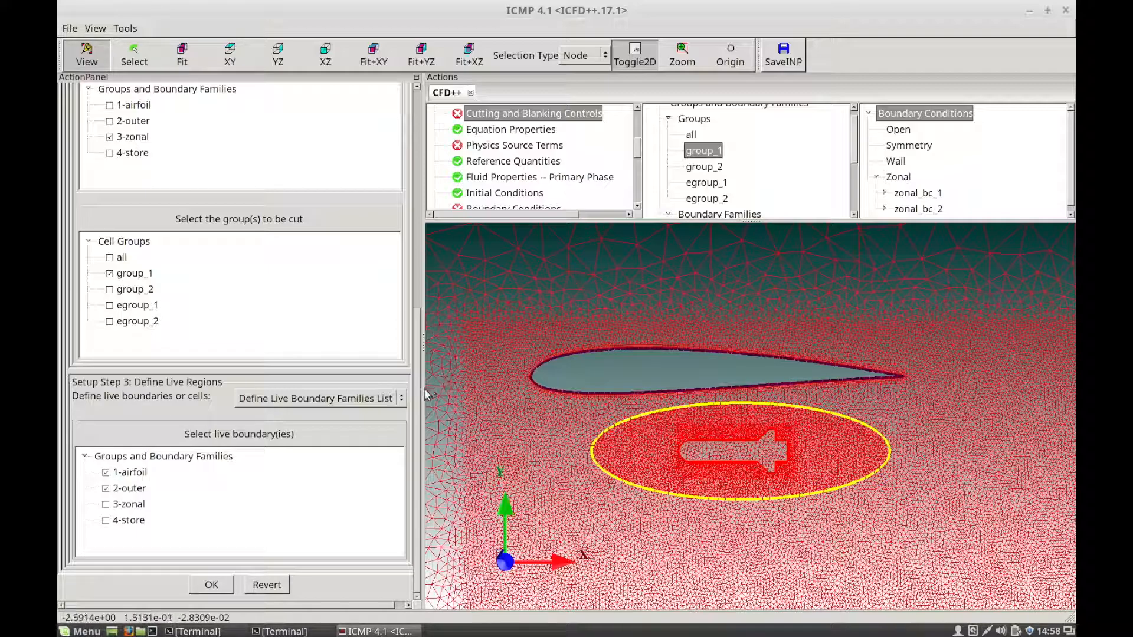
scroll(417, 317, up, 5)
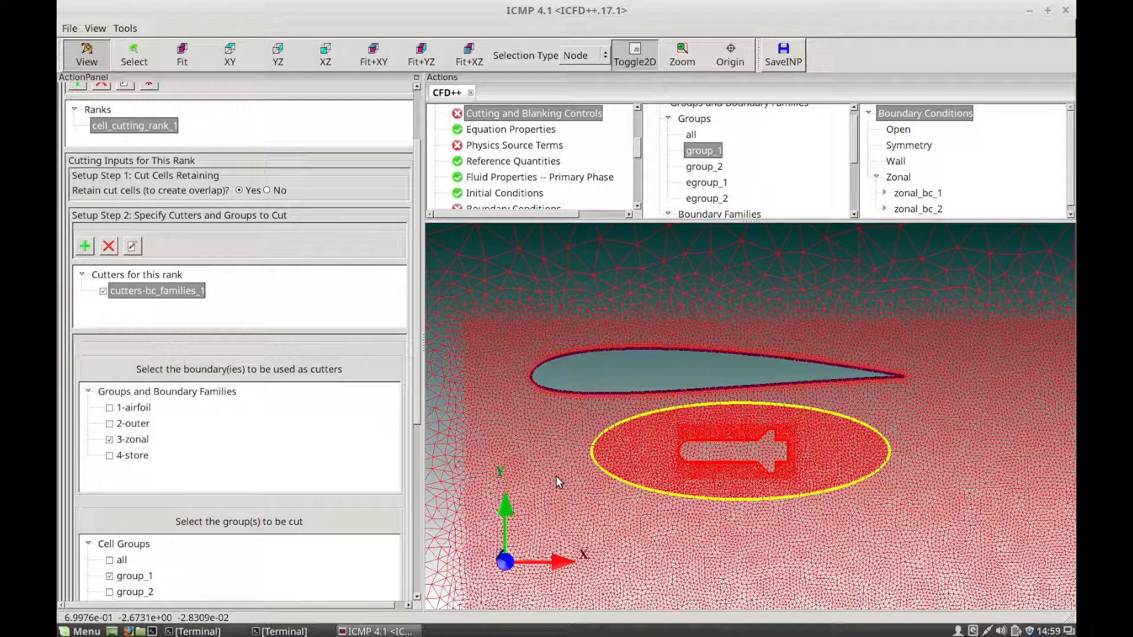
drag(422, 396, 416, 572)
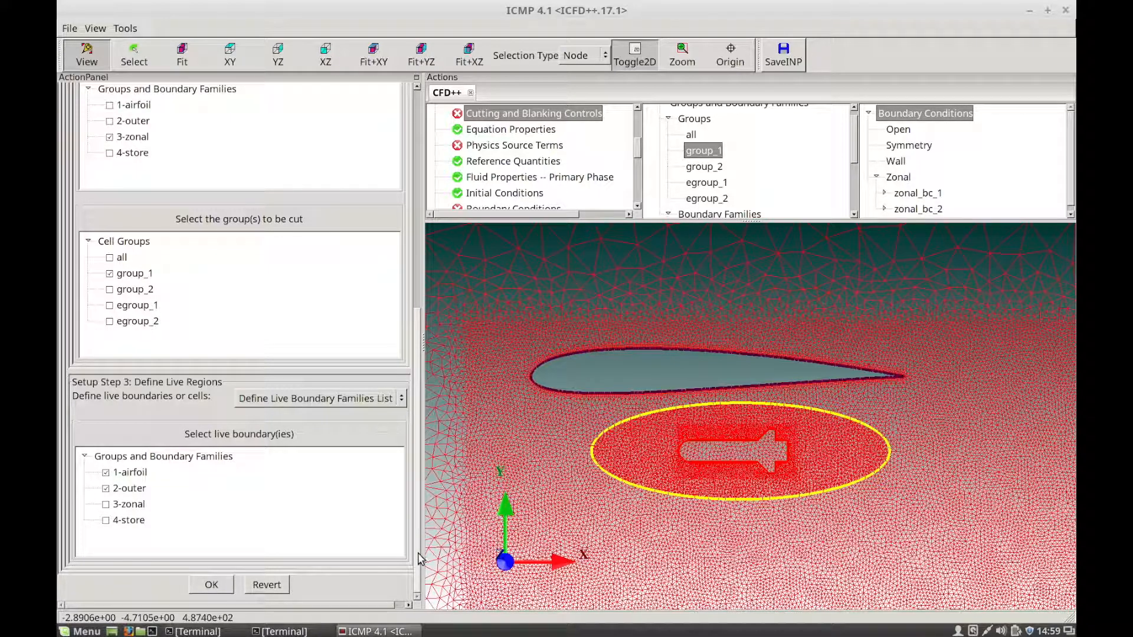
click(229, 586)
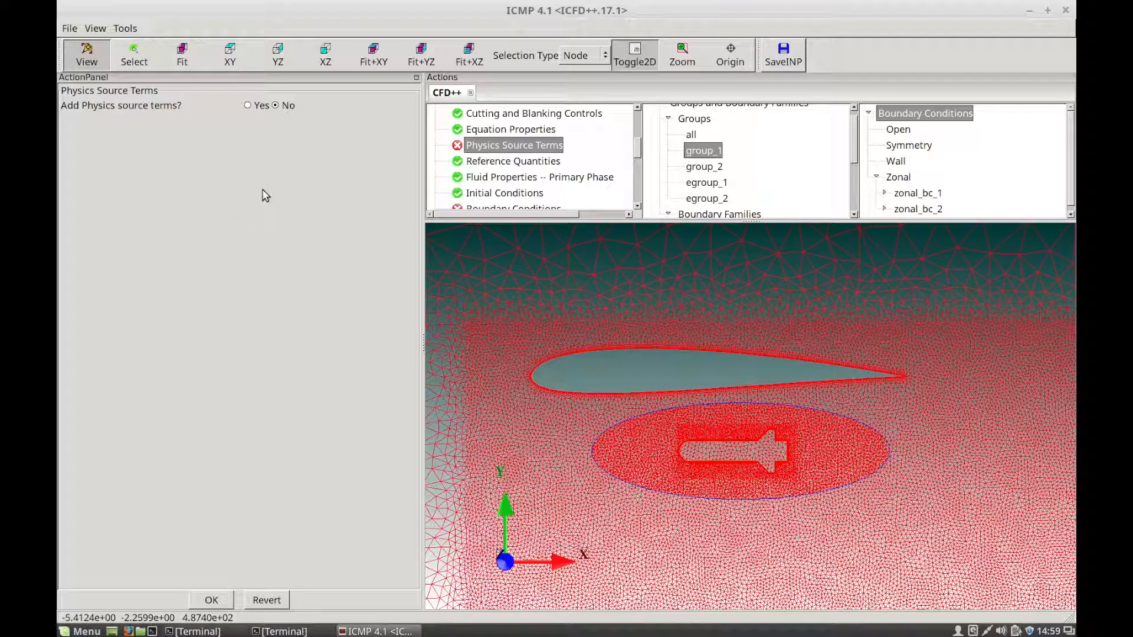
click(222, 601)
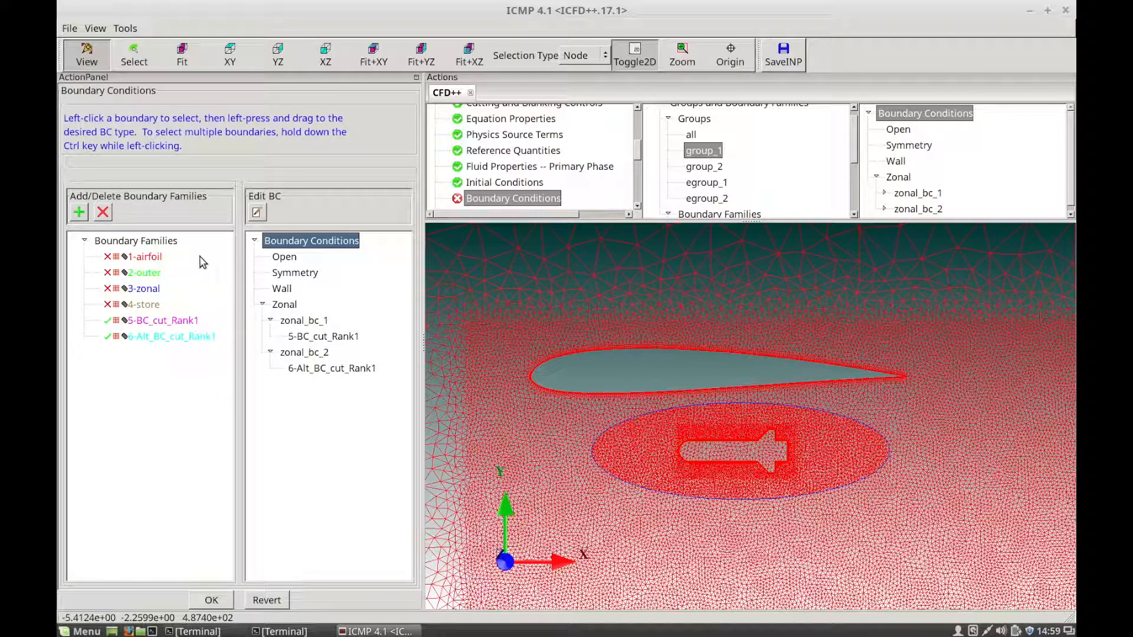
- Highlight the airfoil, outer, zonal and store boundary families in turn to identify each one on the grid
drag(160, 256, 788, 168)
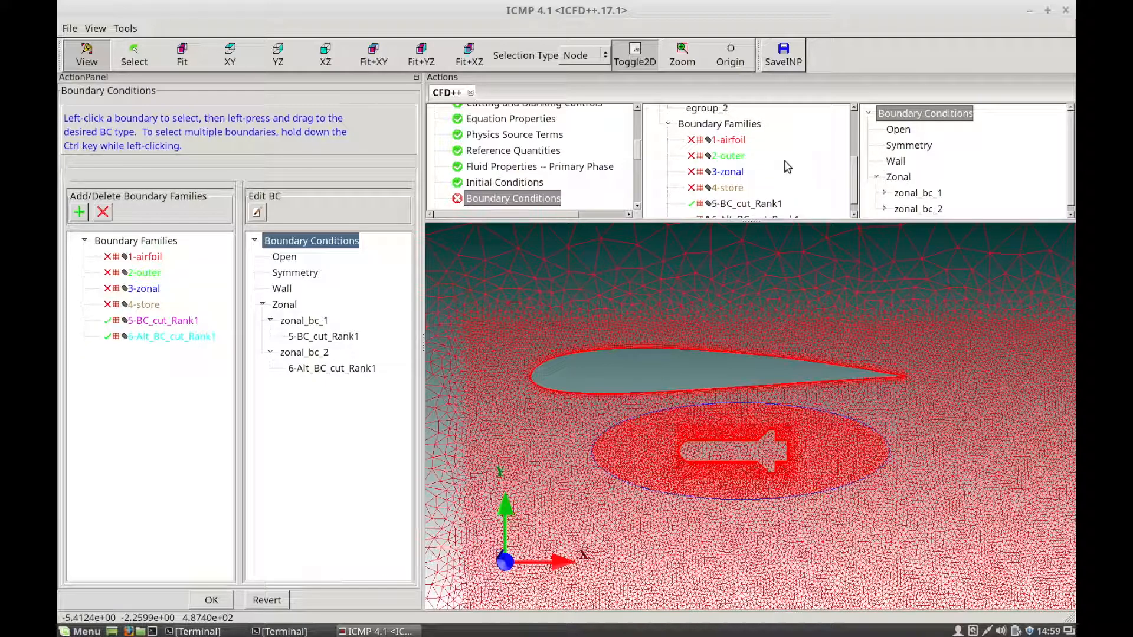
click(738, 142)
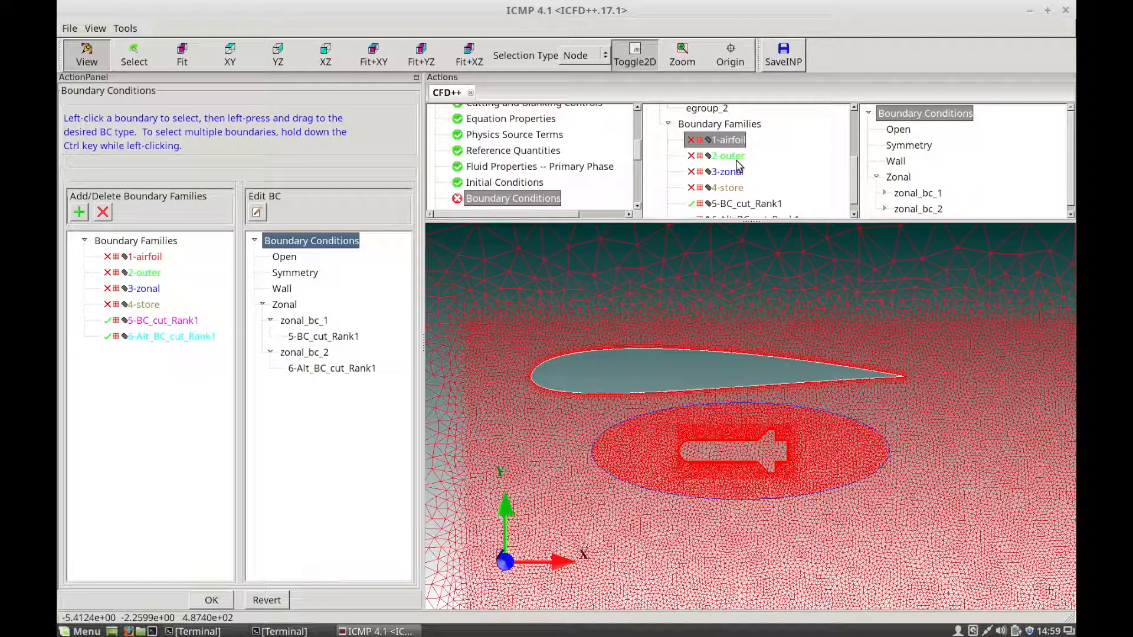
click(738, 157)
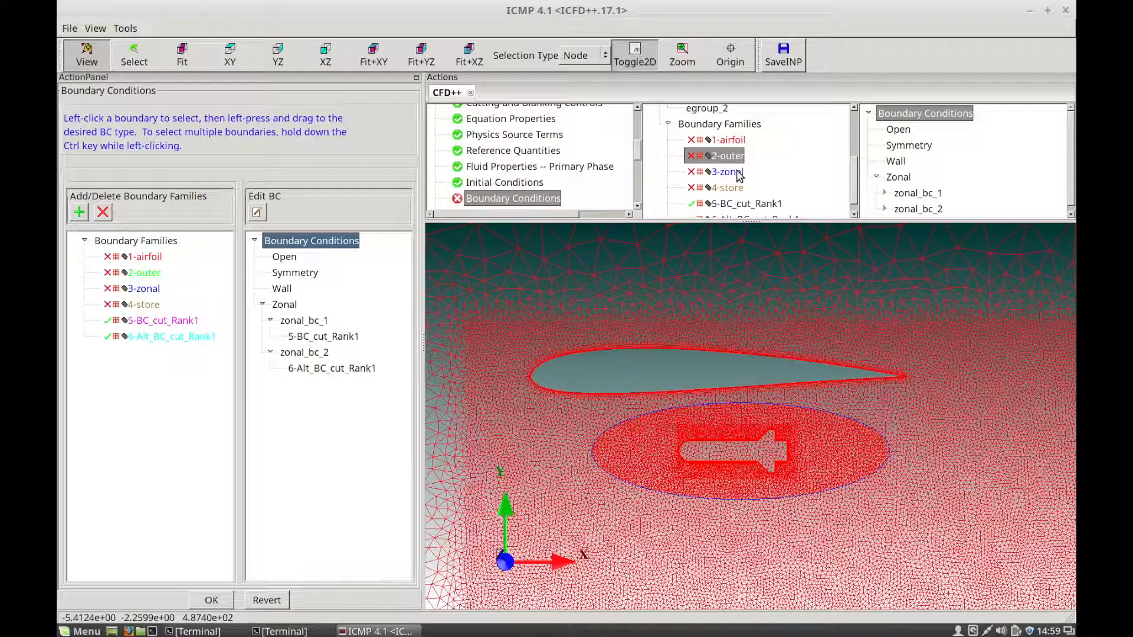
click(737, 172)
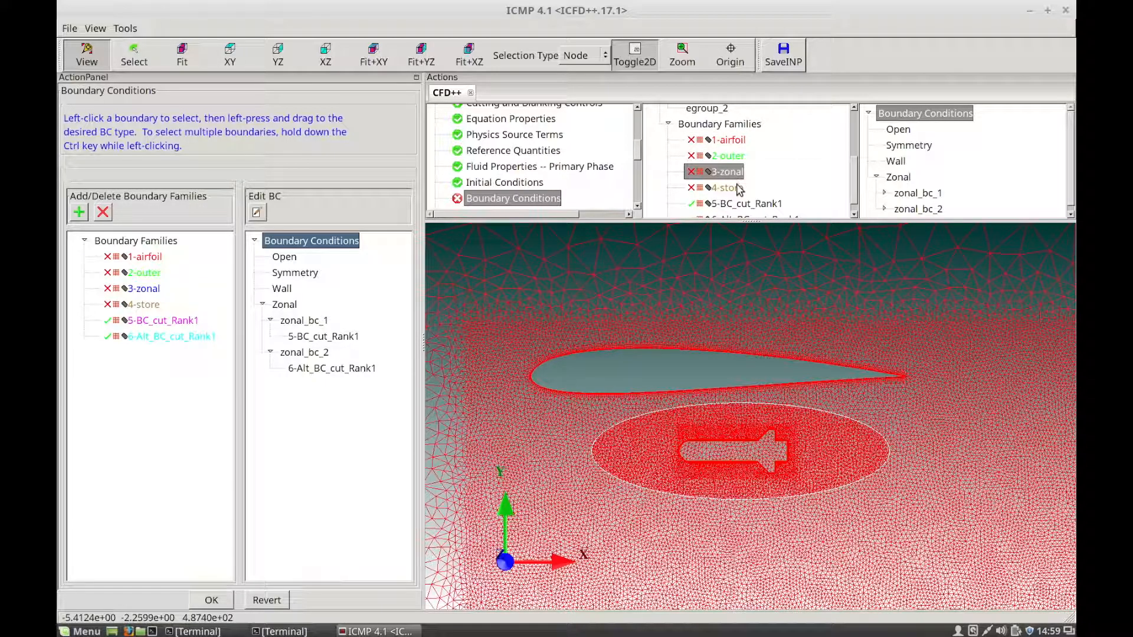
click(739, 188)
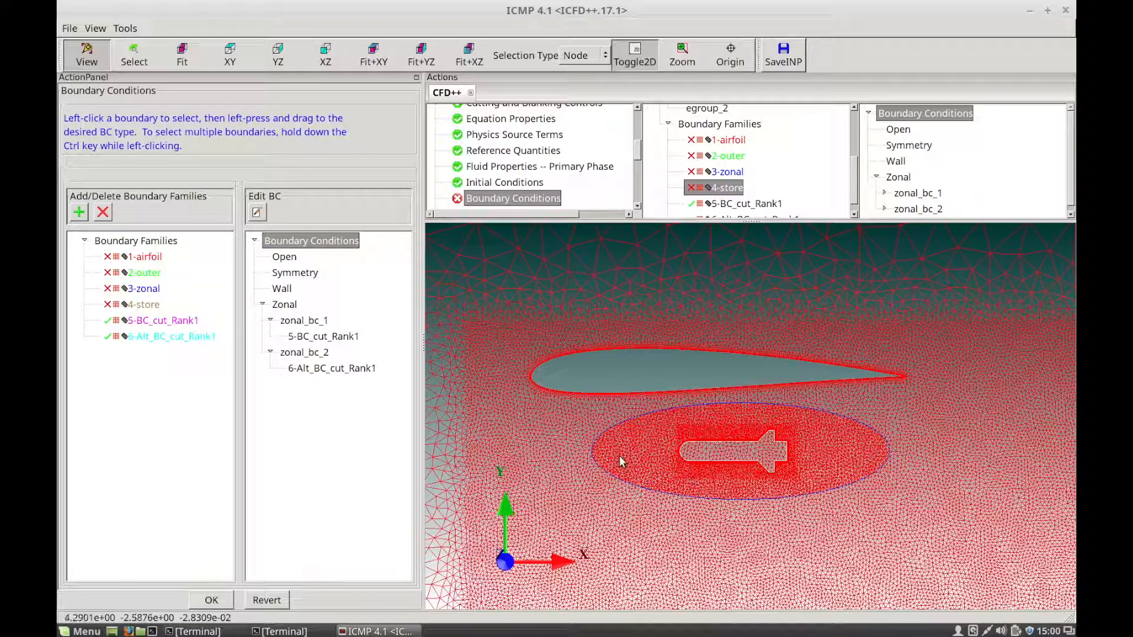
click(730, 140)
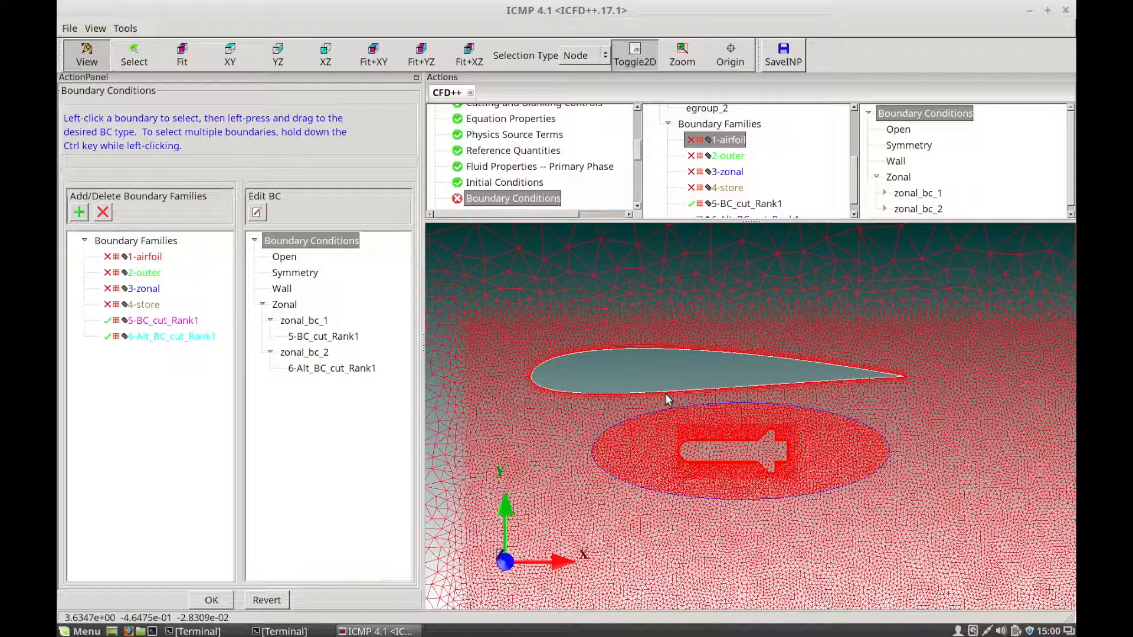
- Assign the 1-airfoil family a viscous, adiabatic wall boundary condition with Wall Function integration, stationary with respect to mesh motion
click(151, 257)
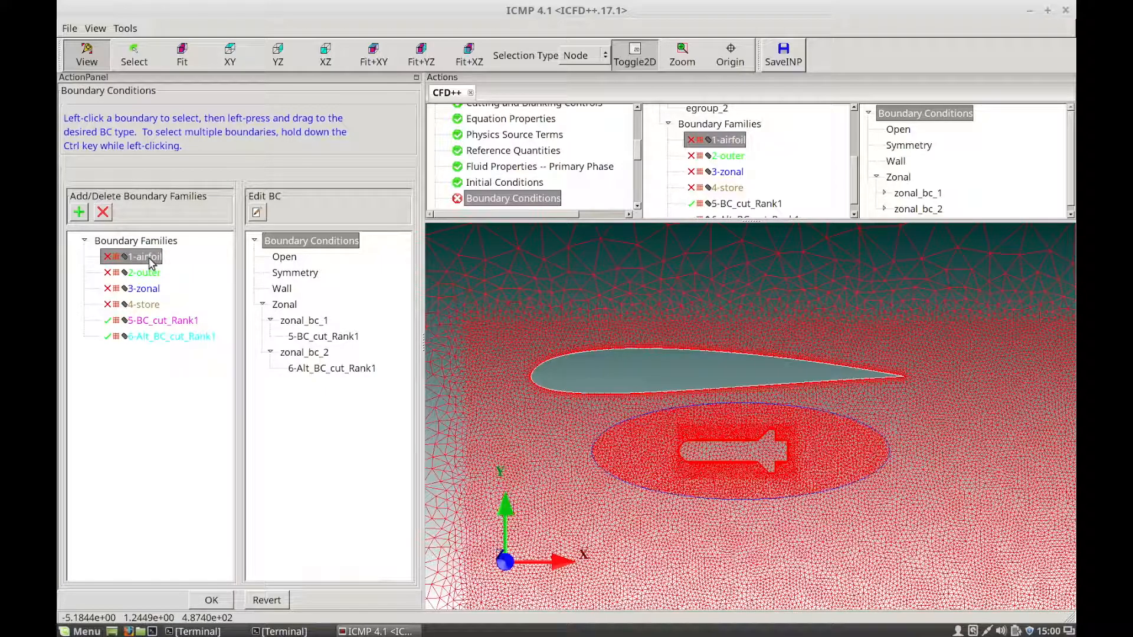
drag(152, 264, 283, 291)
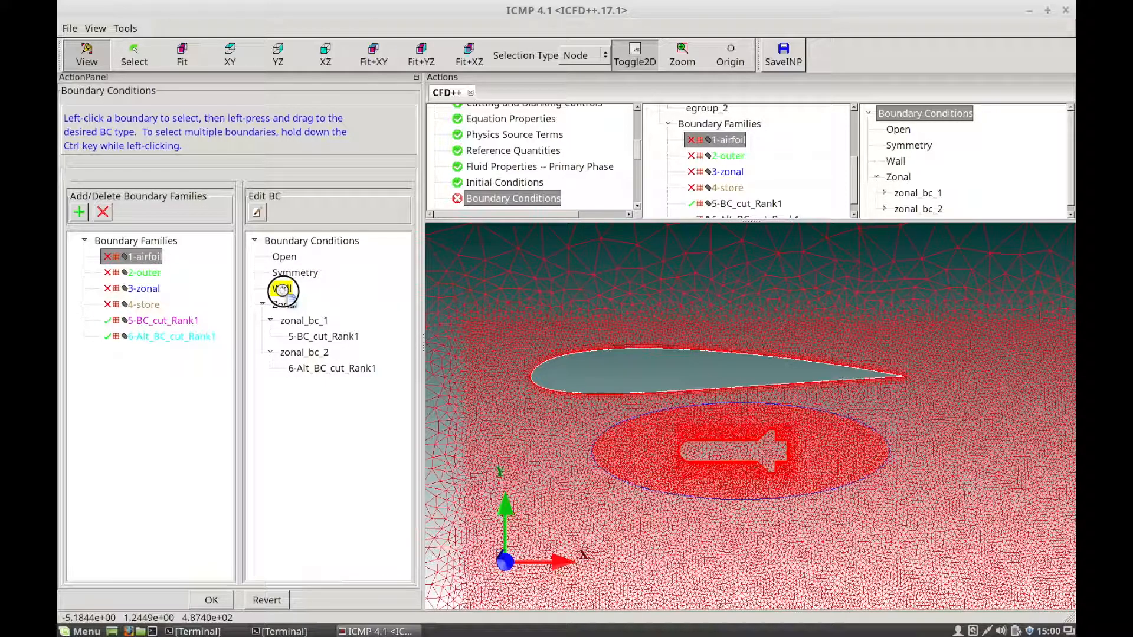
drag(283, 291, 282, 290)
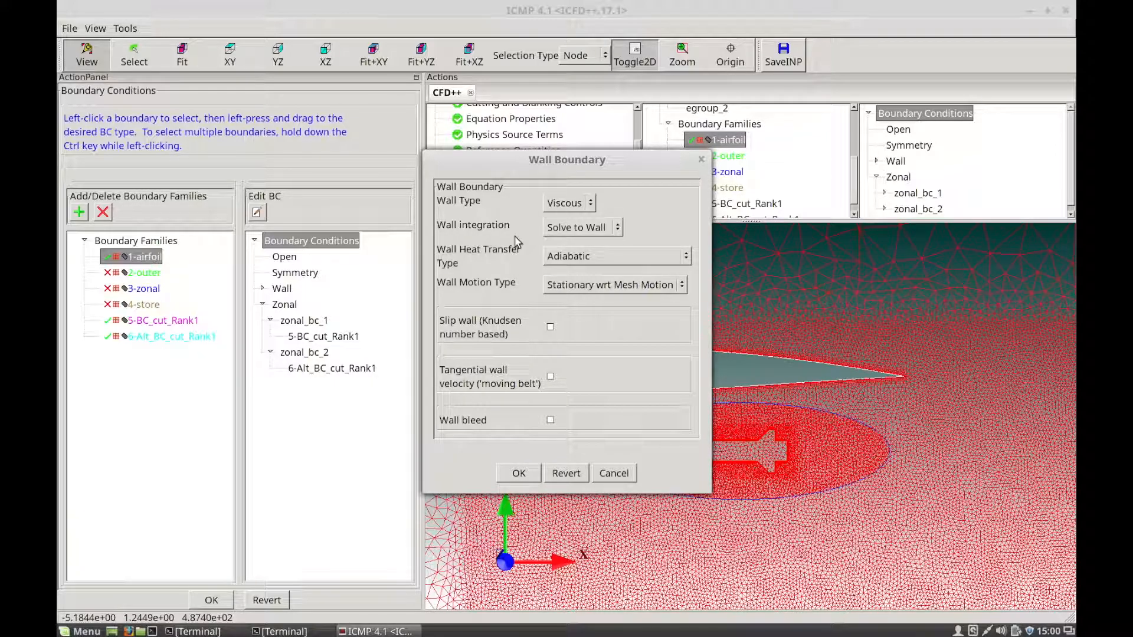
click(569, 228)
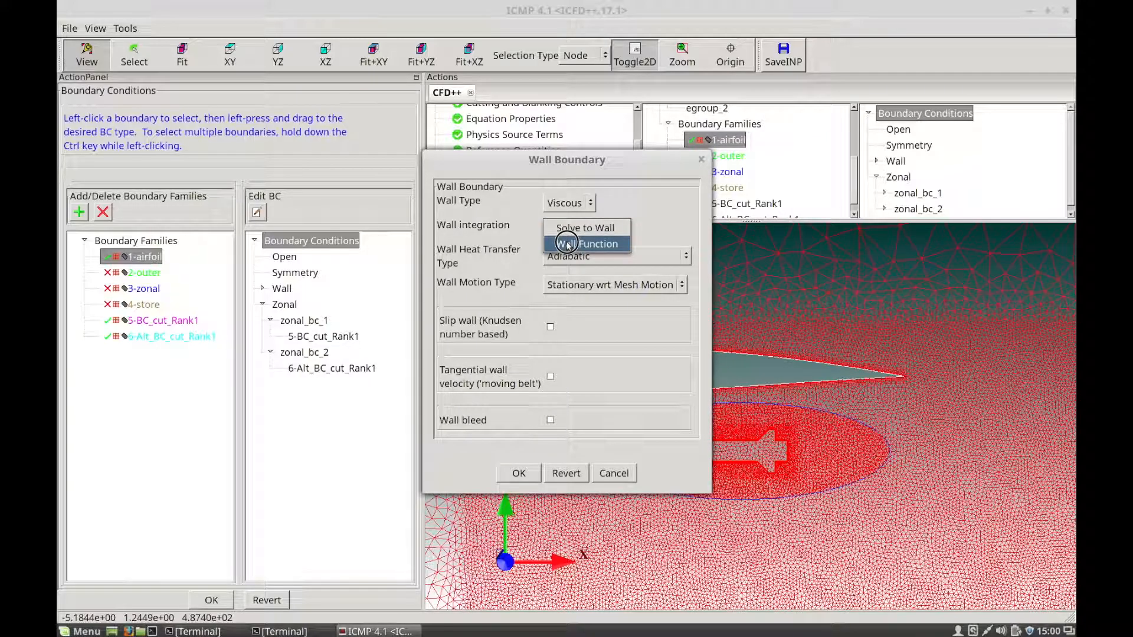
click(567, 244)
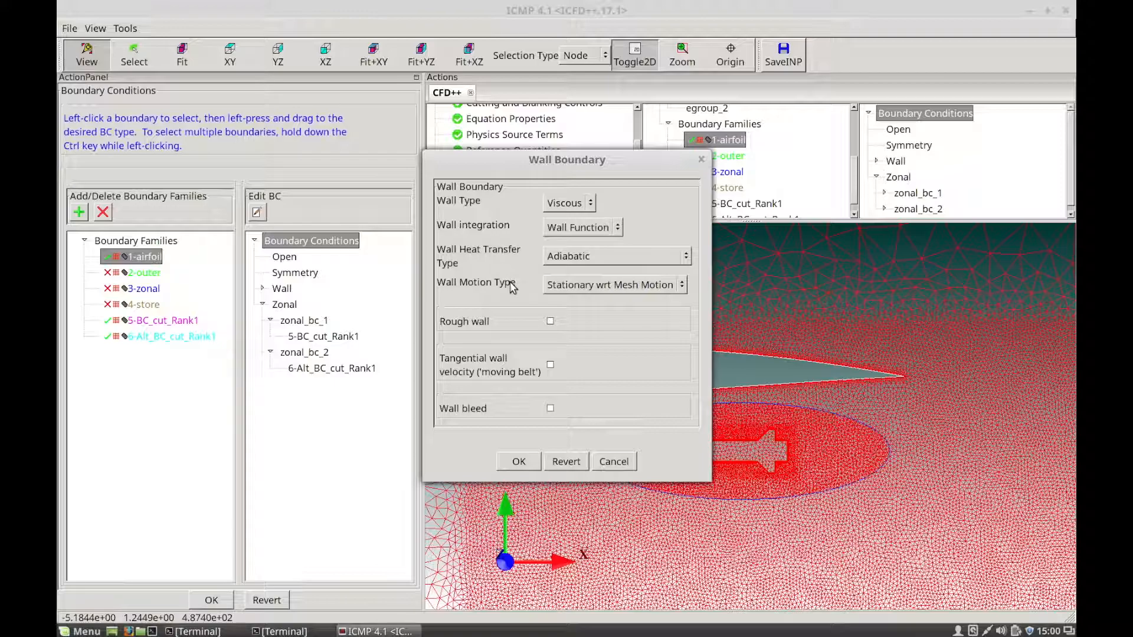
click(519, 462)
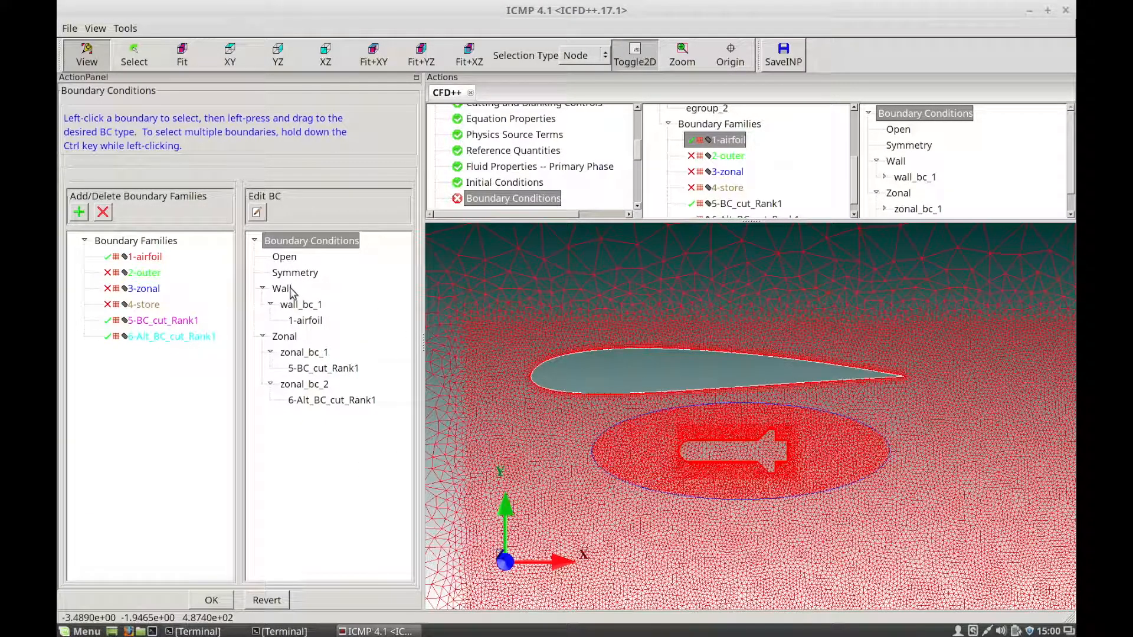
- Assign the 4-store family to the existing wall_bc_1 boundary condition so it shares the airfoil's wall settings
click(304, 305)
mouse_move(310, 312)
click(152, 309)
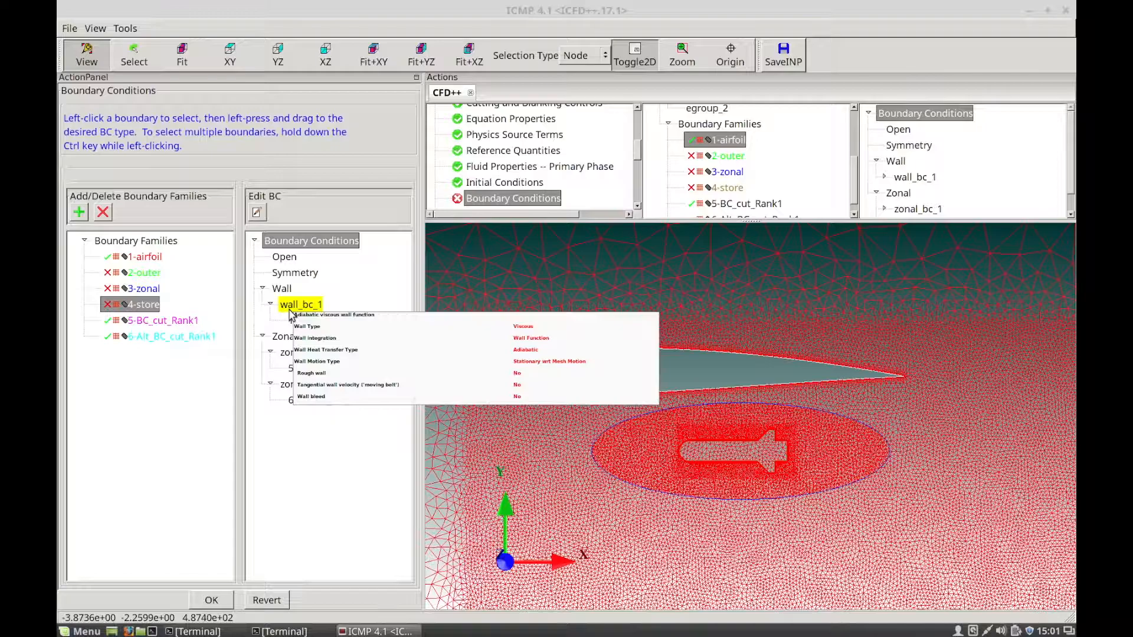
drag(147, 311, 307, 310)
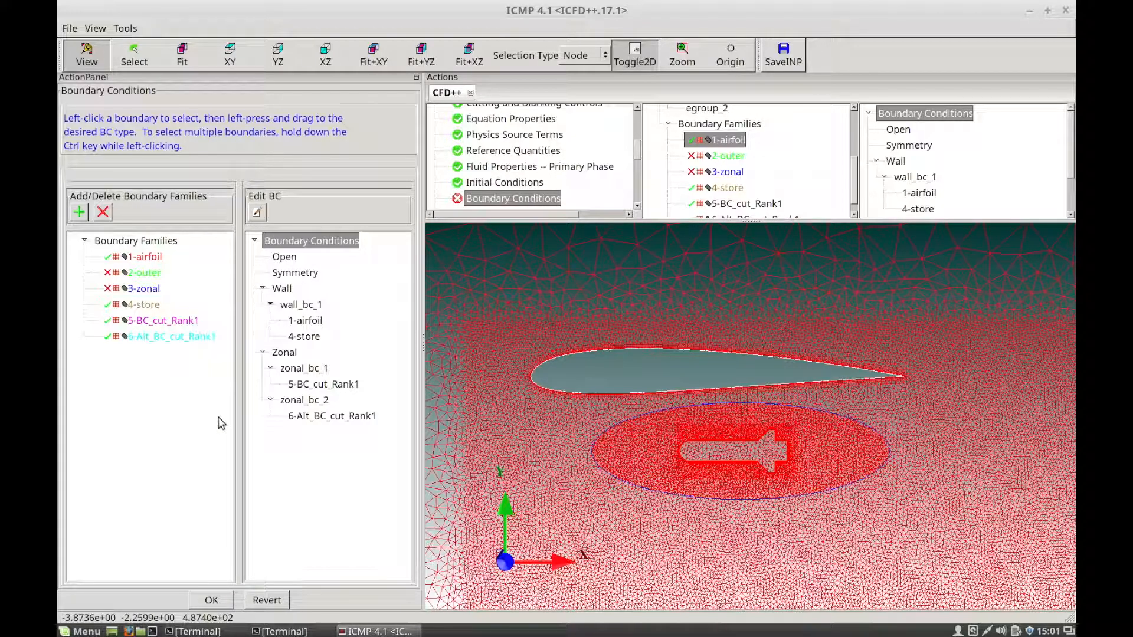
- Give the 2-outer family an open inflow and outflow boundary condition with the Characteristics-based condition type
click(148, 274)
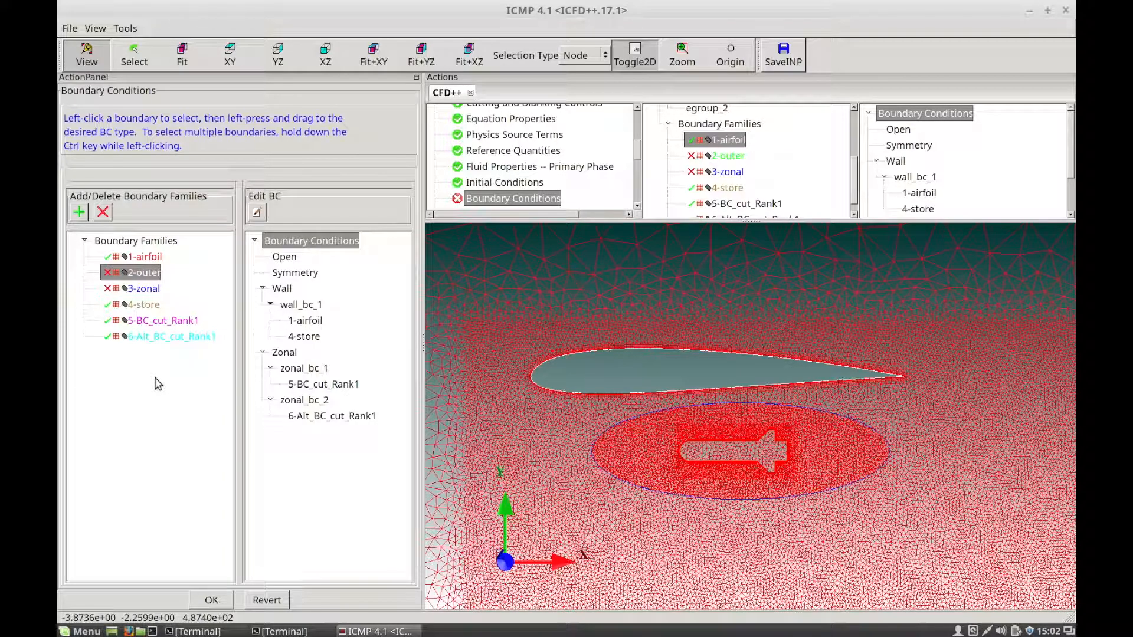
drag(143, 277, 286, 256)
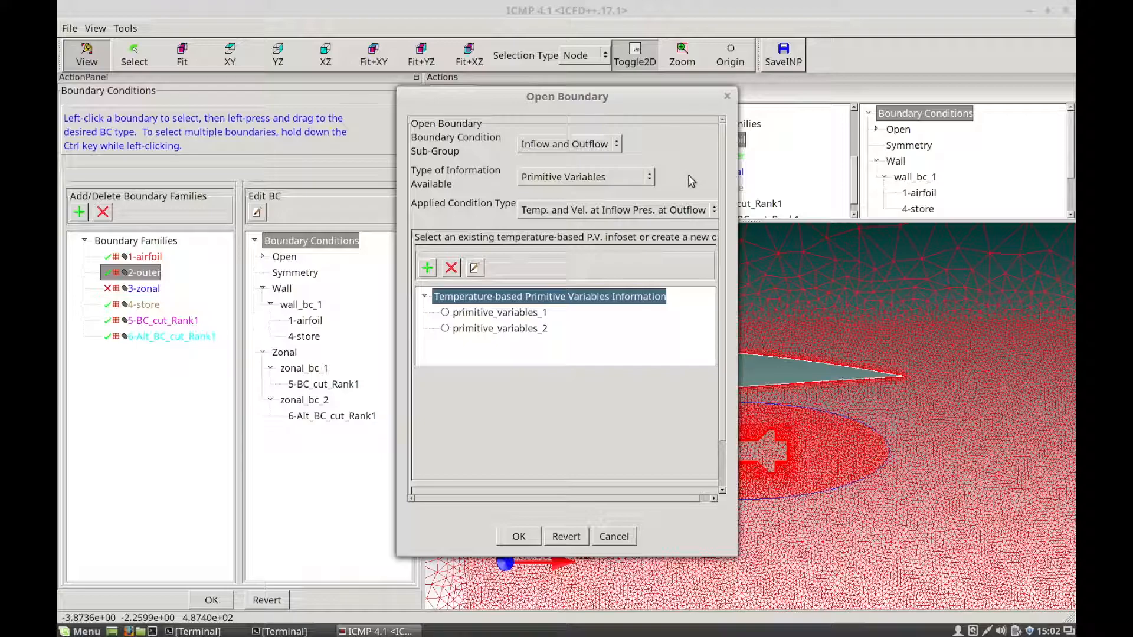
click(539, 210)
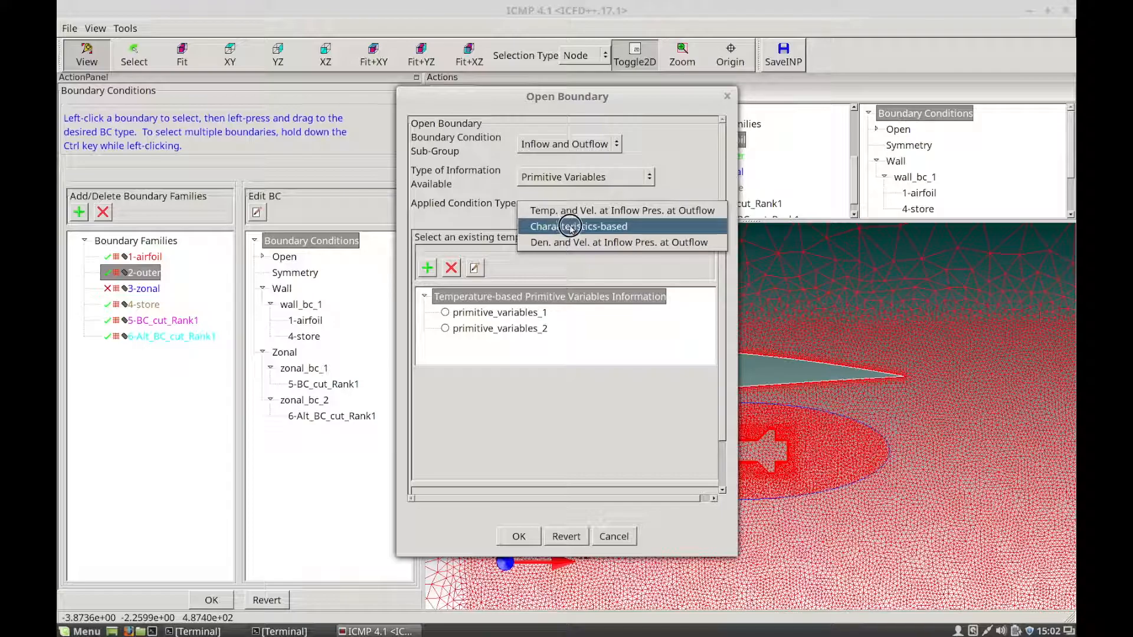
click(645, 229)
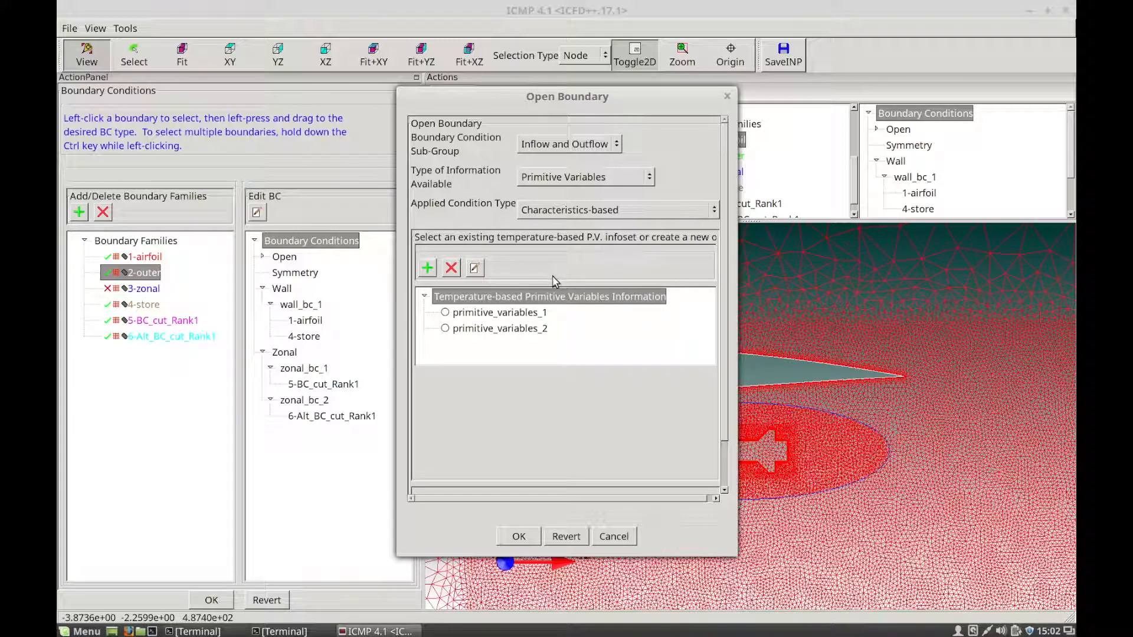
- Compare the two primitive variable infosets, use primitive_variables_1 for the outer boundary, and accept the open boundary condition
click(514, 316)
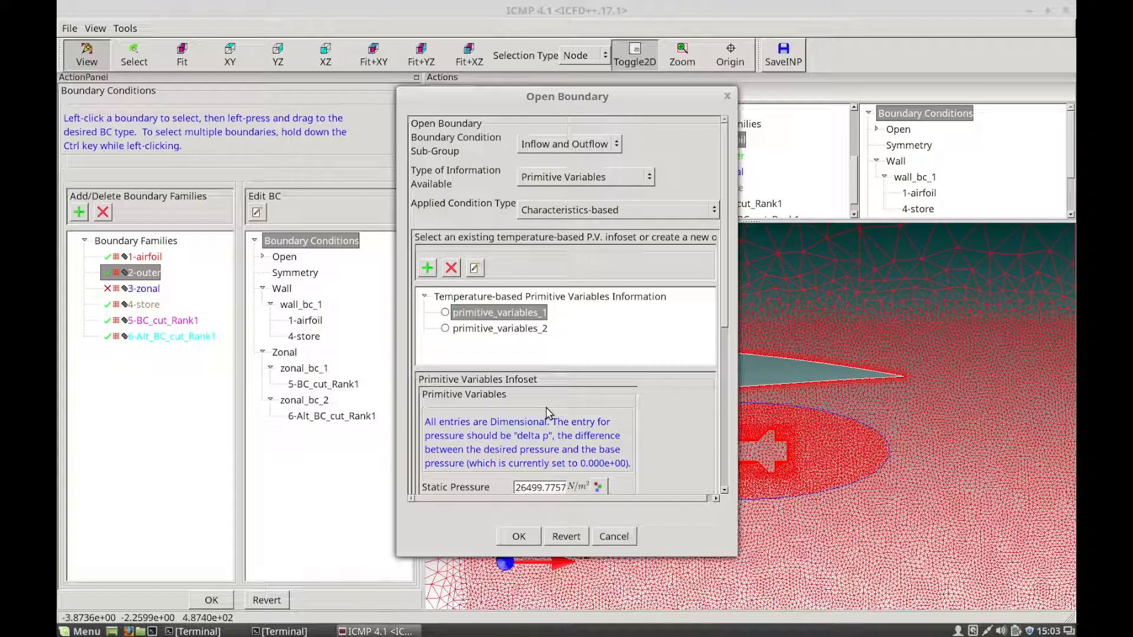
drag(726, 311, 726, 399)
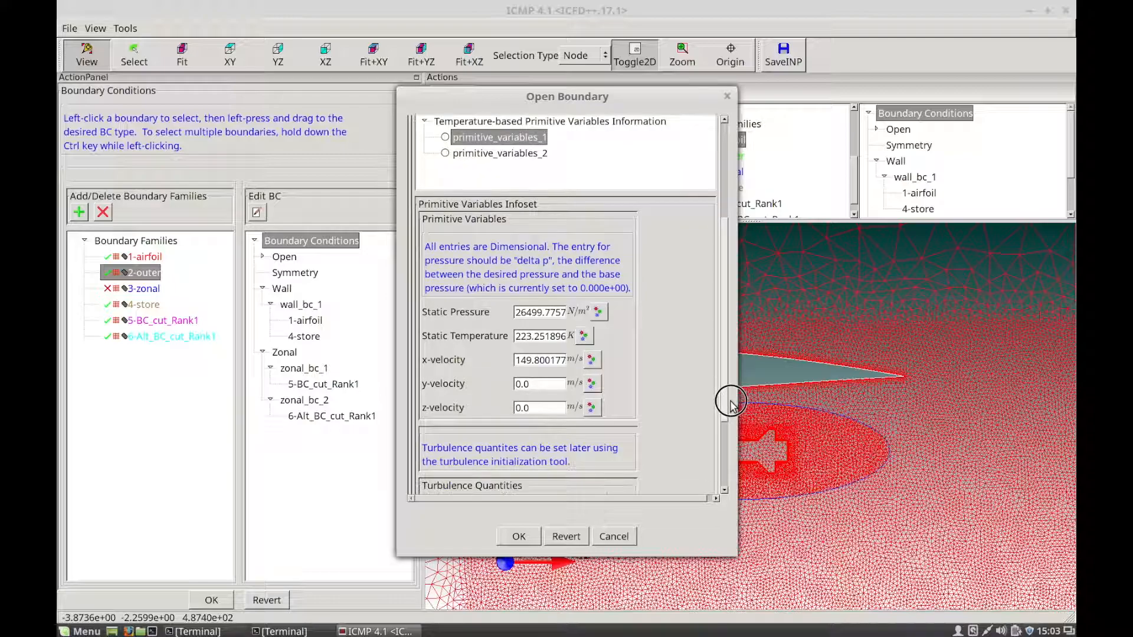
click(511, 155)
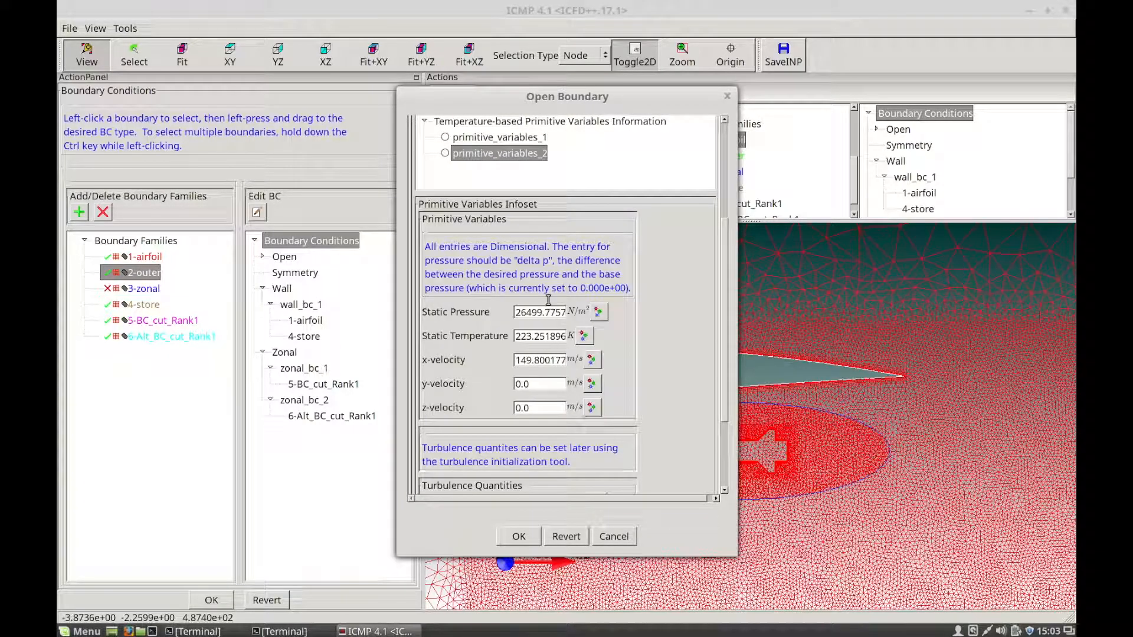
click(511, 138)
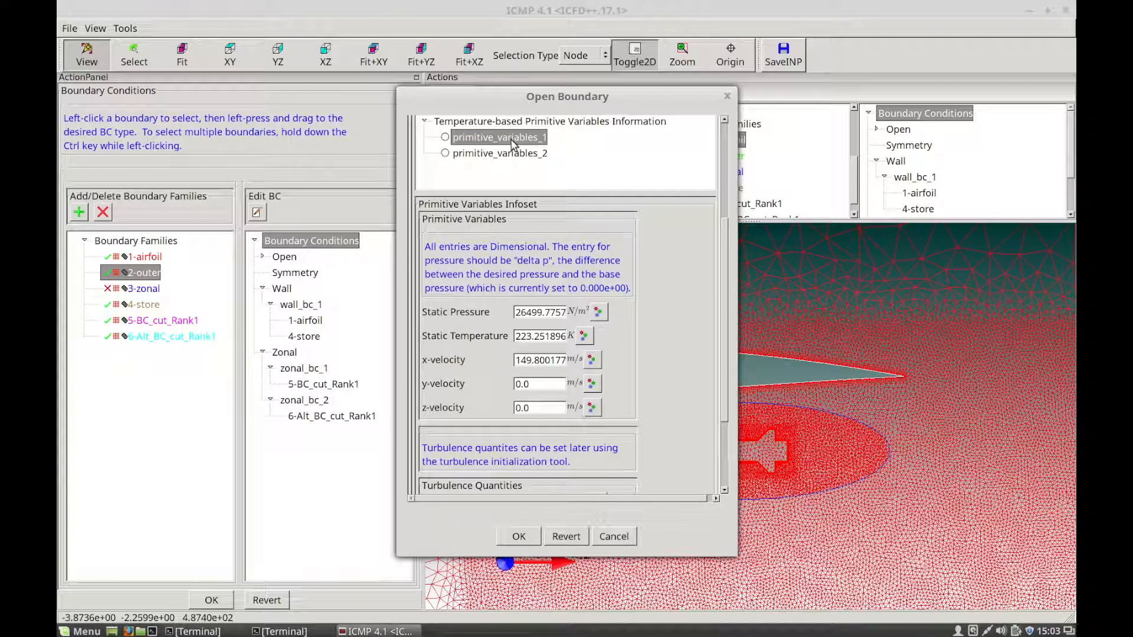
click(445, 138)
scroll(723, 273, up, 2)
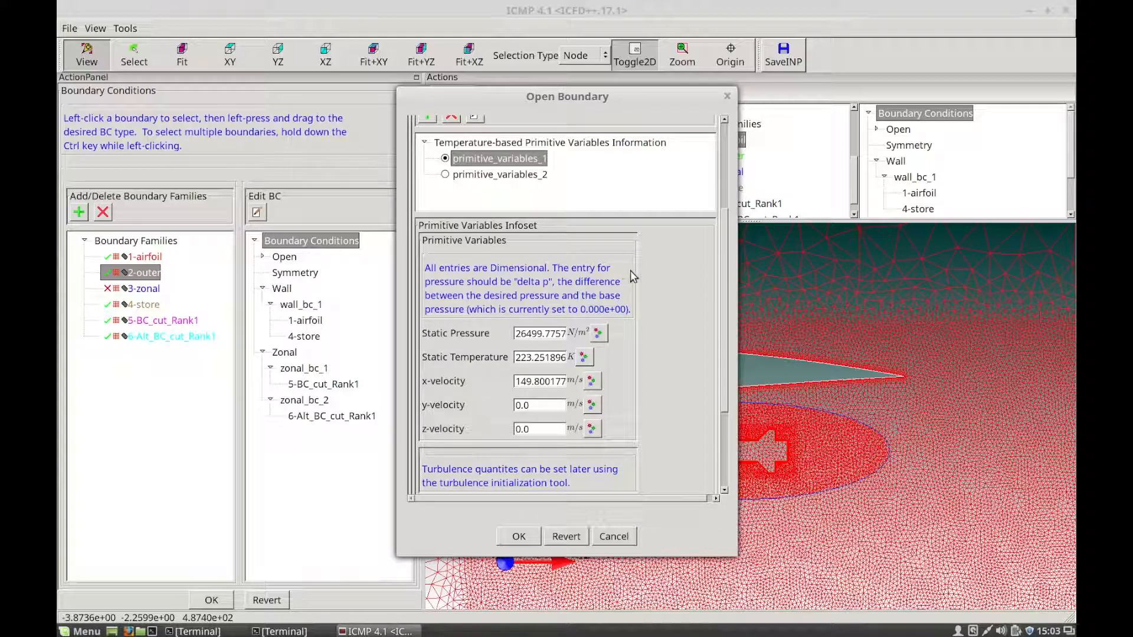
scroll(726, 264, down, 1)
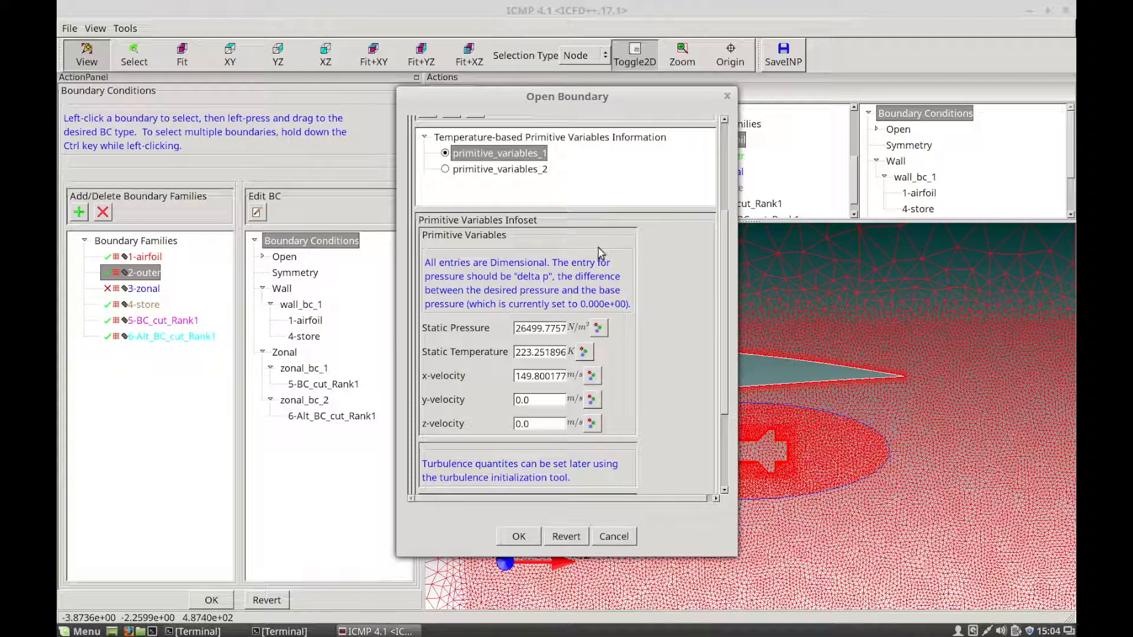
drag(725, 265, 730, 366)
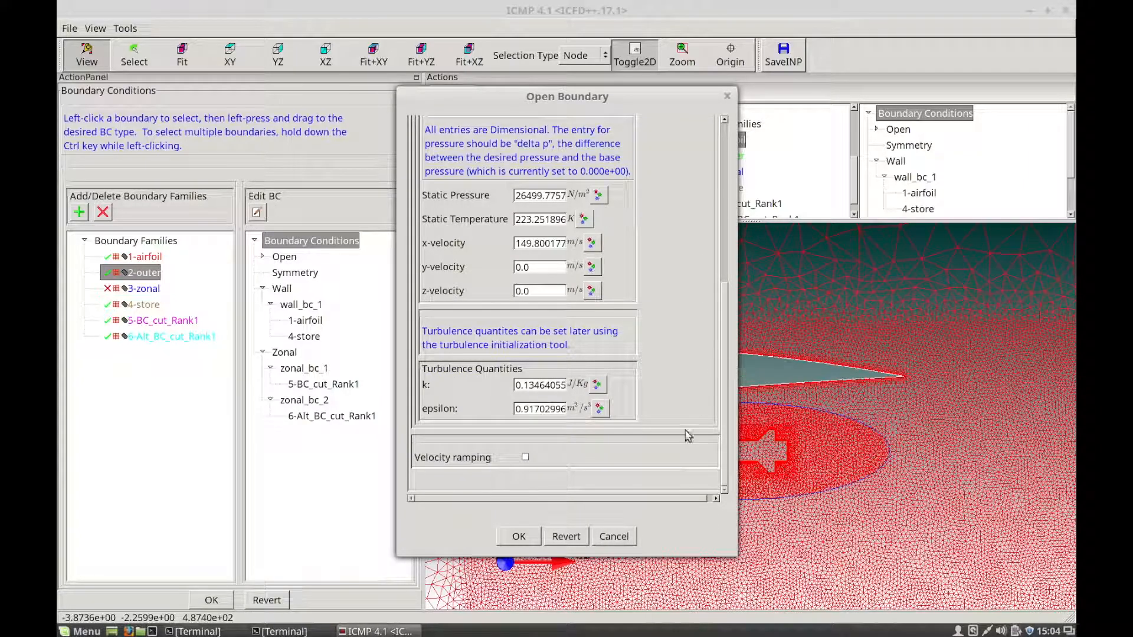
click(522, 538)
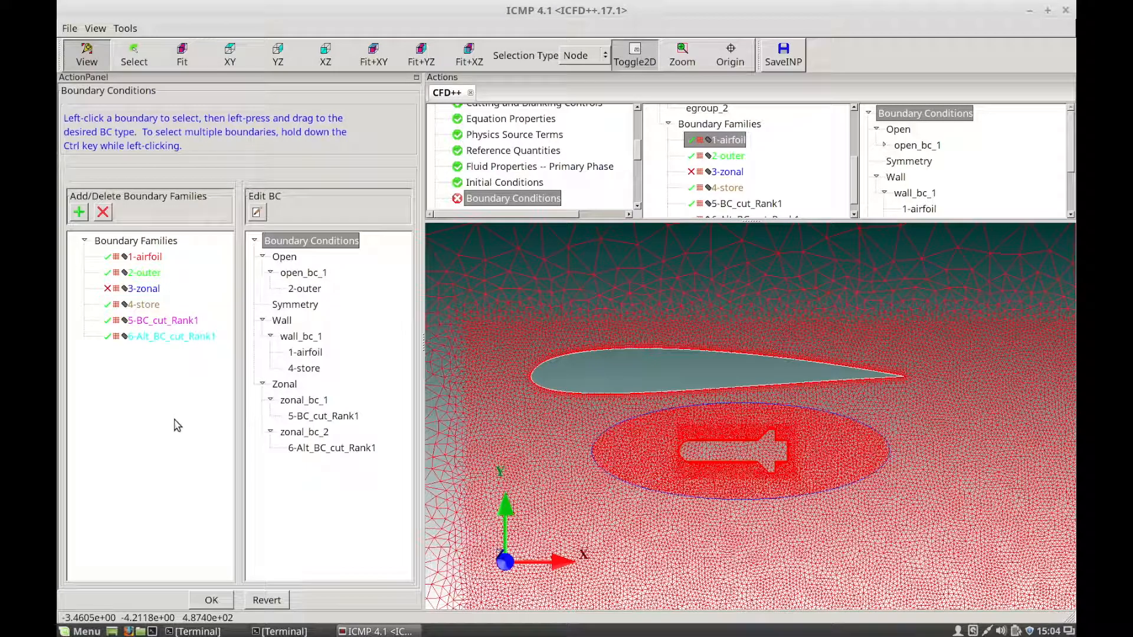
- Assign the 3-zonal family a zonal boundary condition with the Patched and Overset connection type, no offset and Simple Flow Through
mouse_move(151, 278)
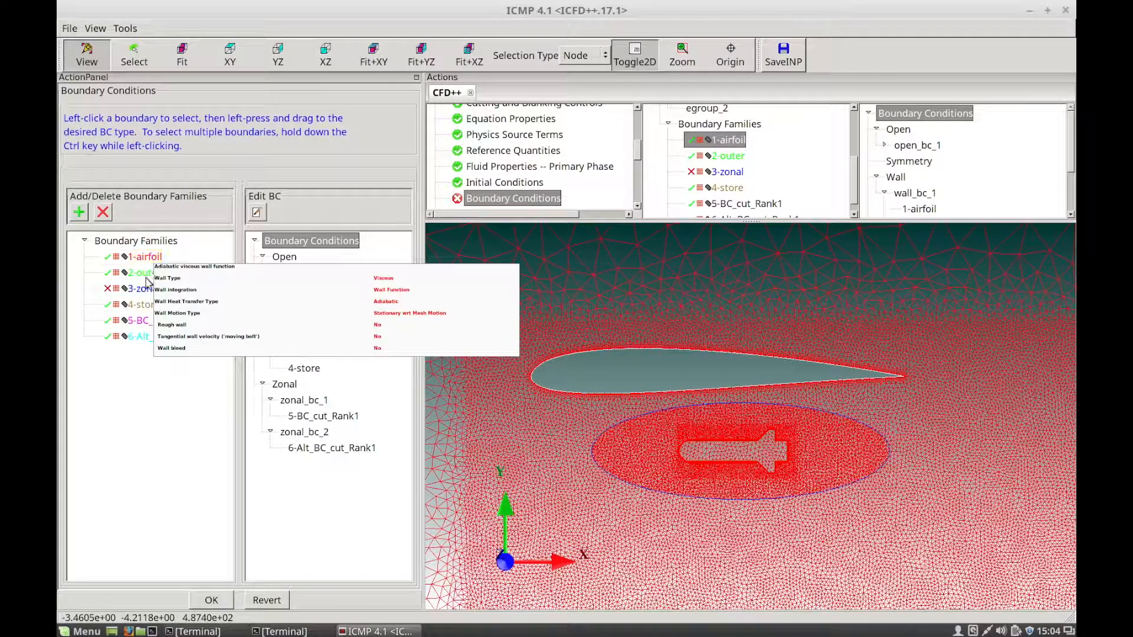
click(148, 290)
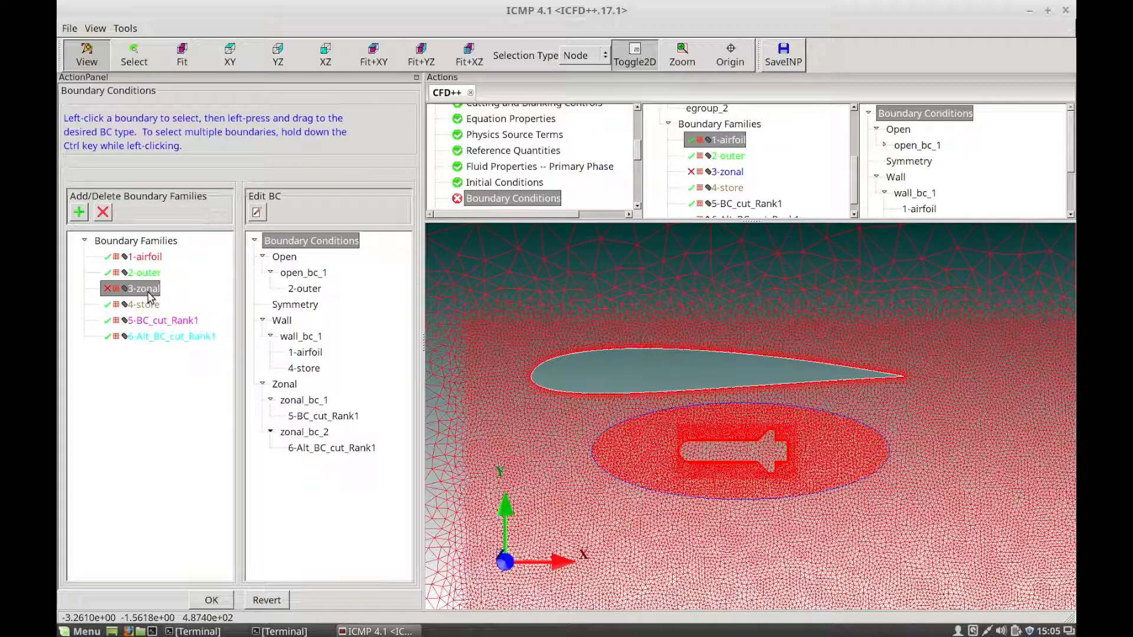
drag(147, 295, 289, 390)
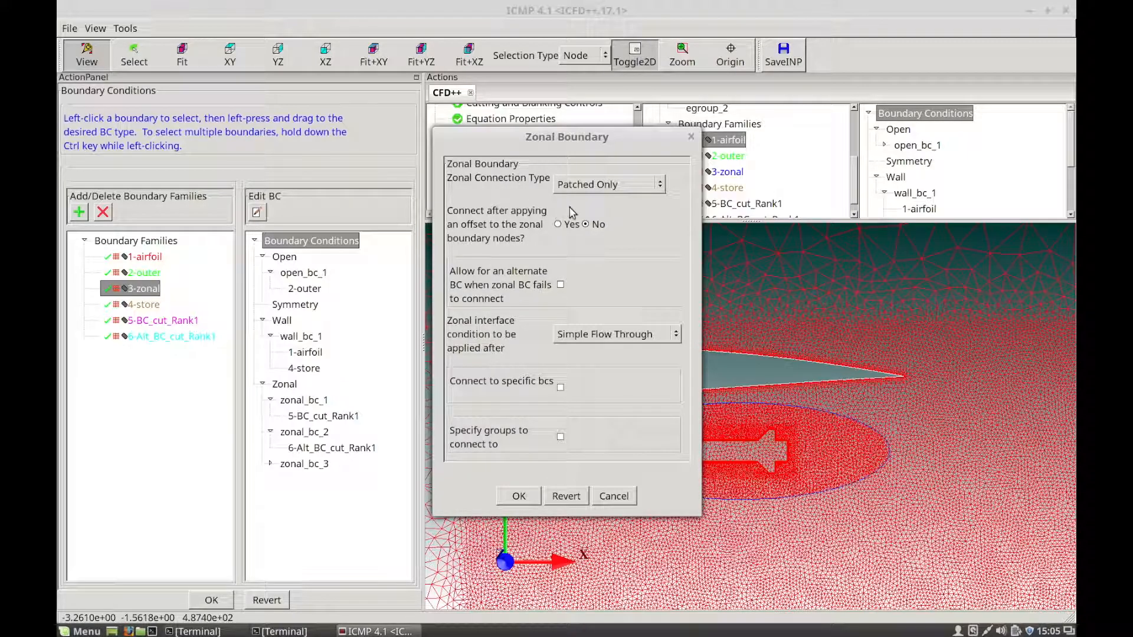
click(656, 190)
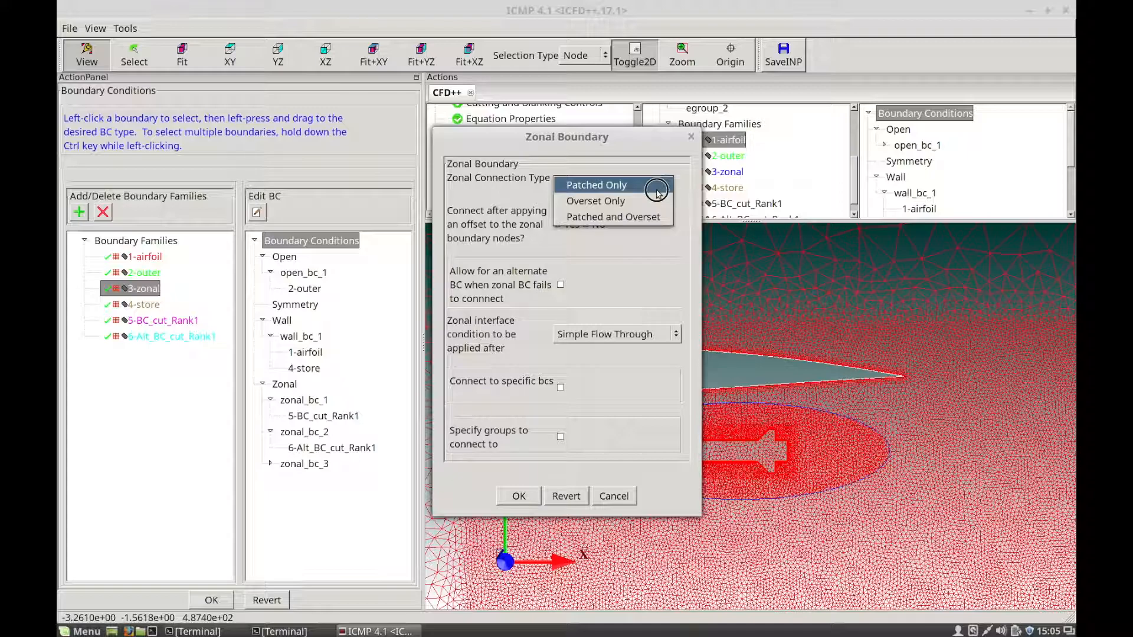
click(636, 217)
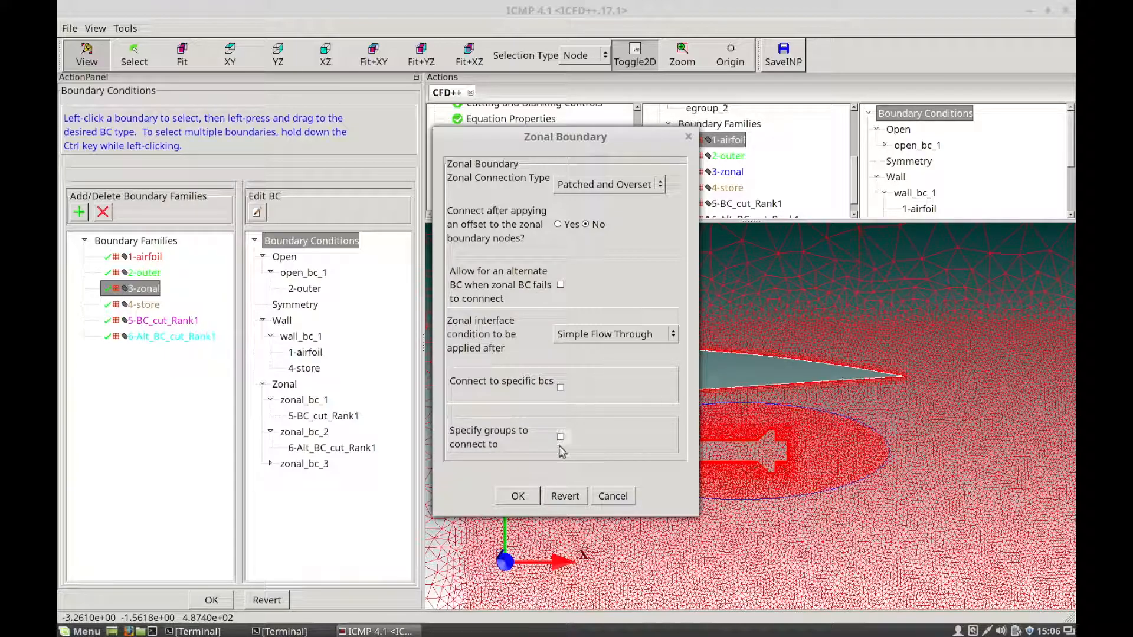
click(517, 496)
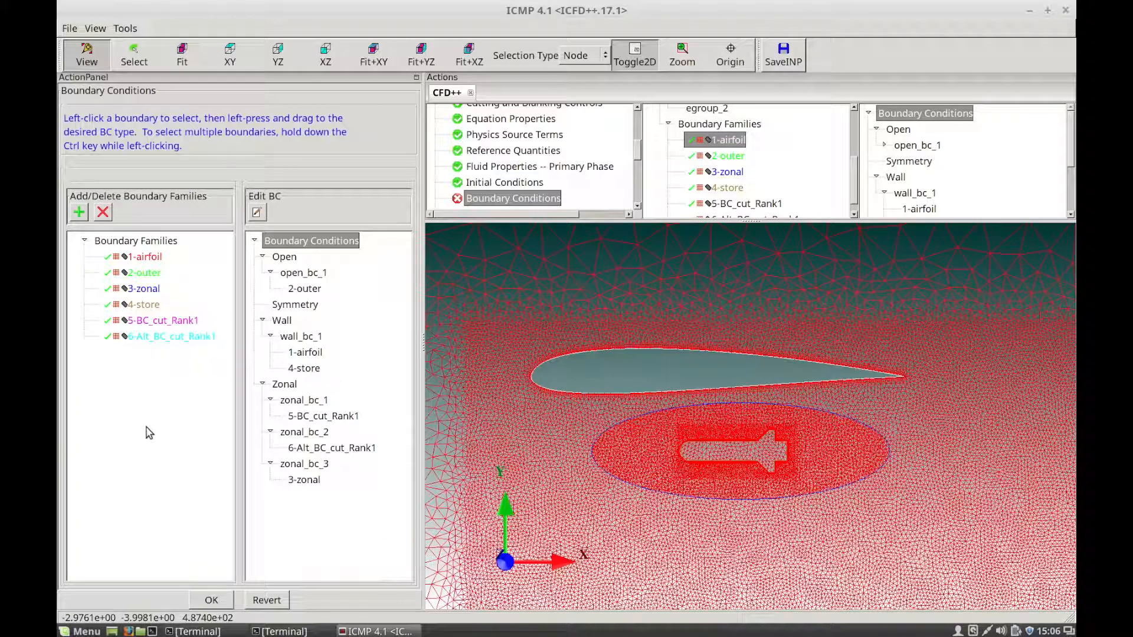
- Review the zonal_bc_1 settings for 5-BC_cut_Rank1, including the connection type and alternate boundary family, and accept them as they are
mouse_move(161, 337)
click(156, 322)
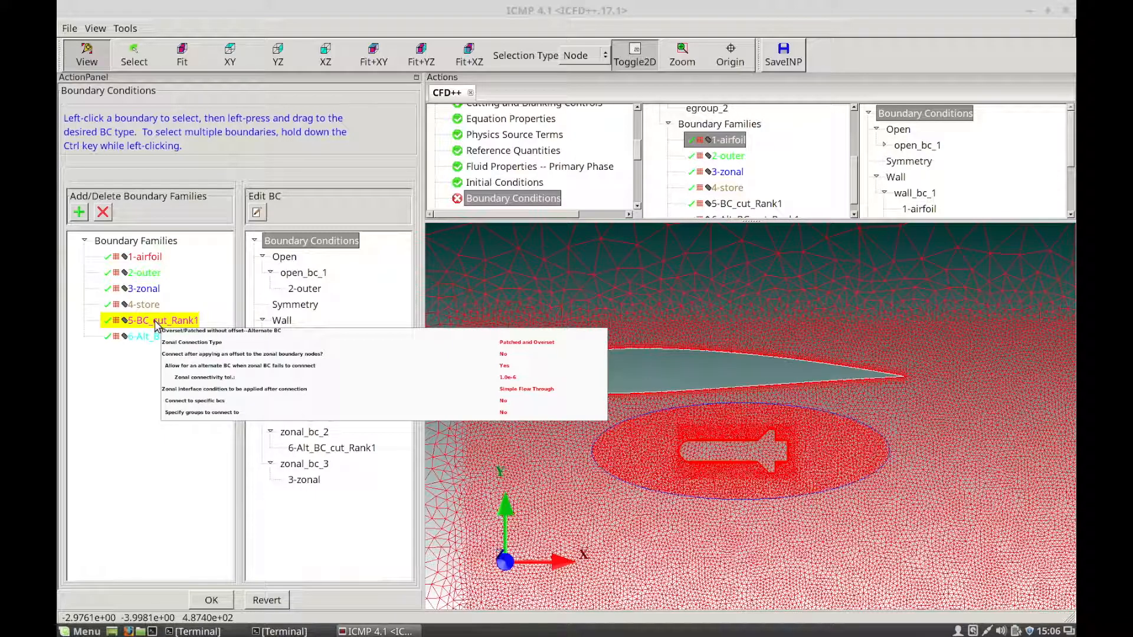
click(162, 386)
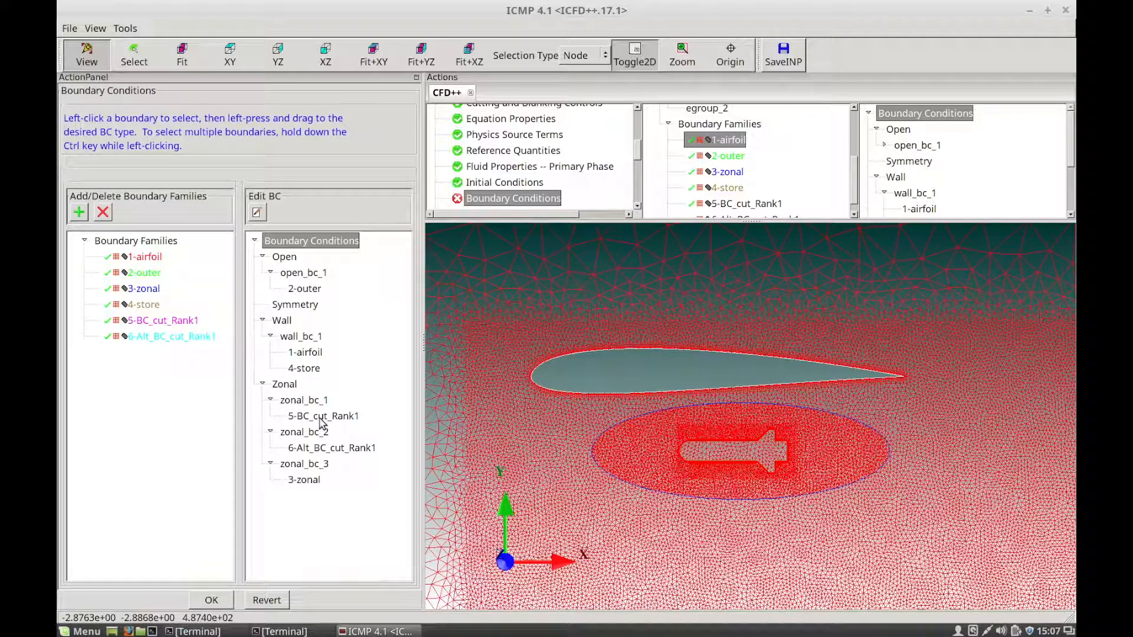
click(307, 401)
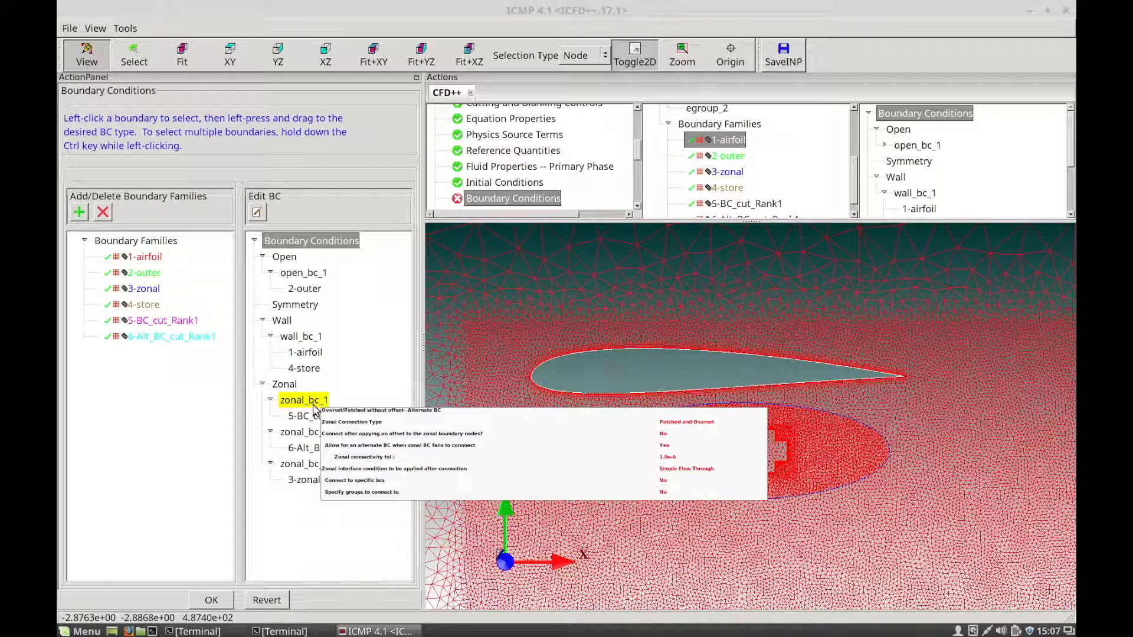
right_click(313, 406)
click(331, 412)
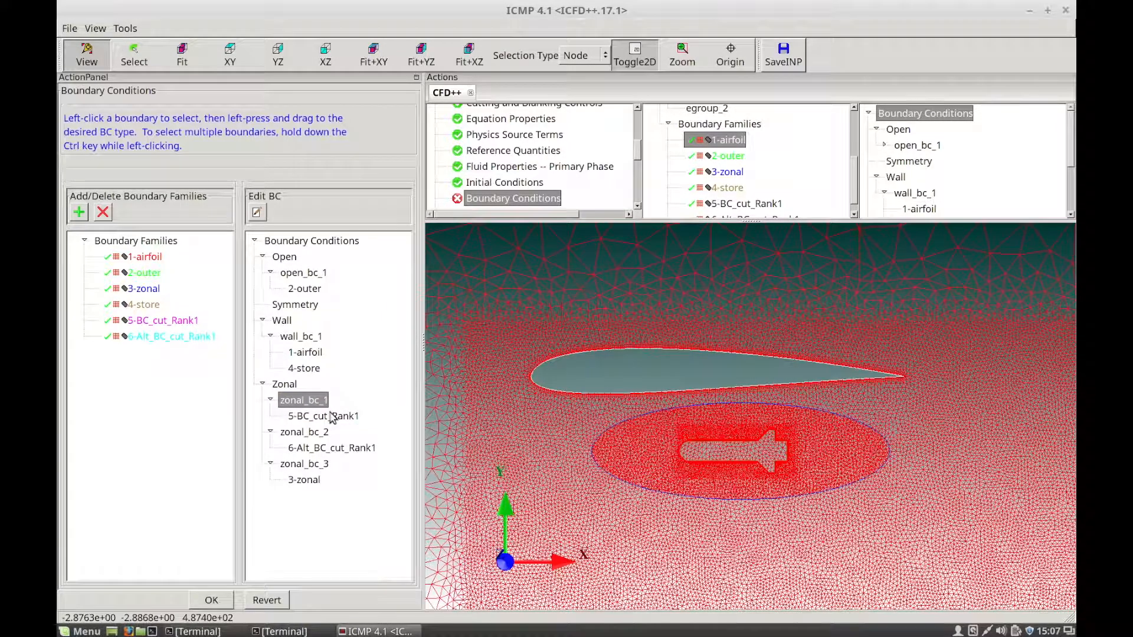
drag(448, 161, 604, 115)
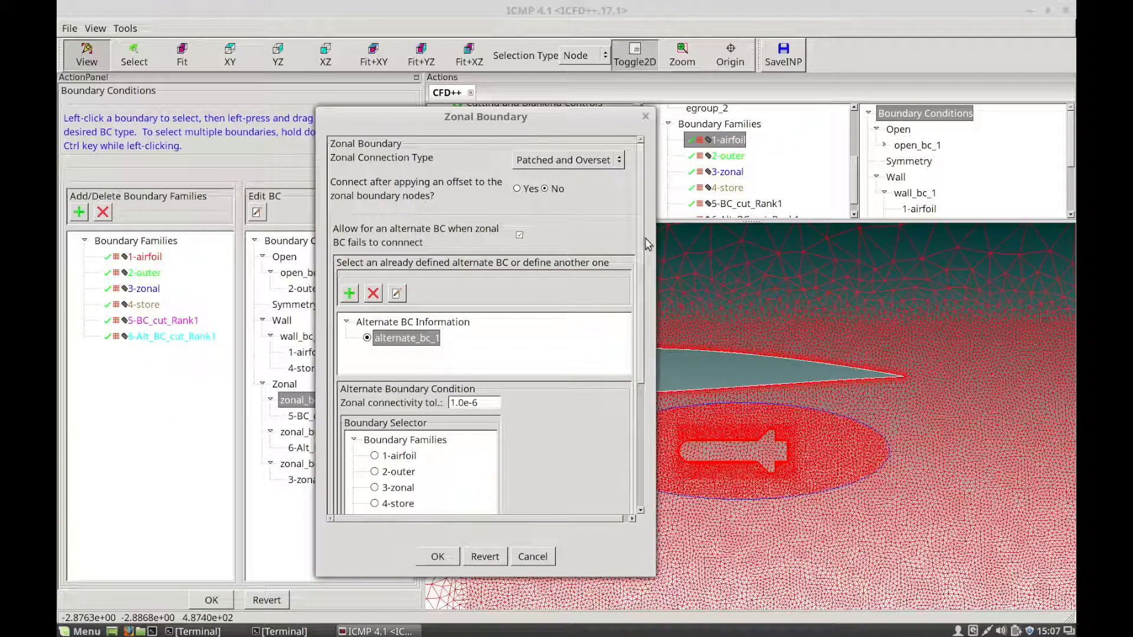
drag(642, 245, 648, 371)
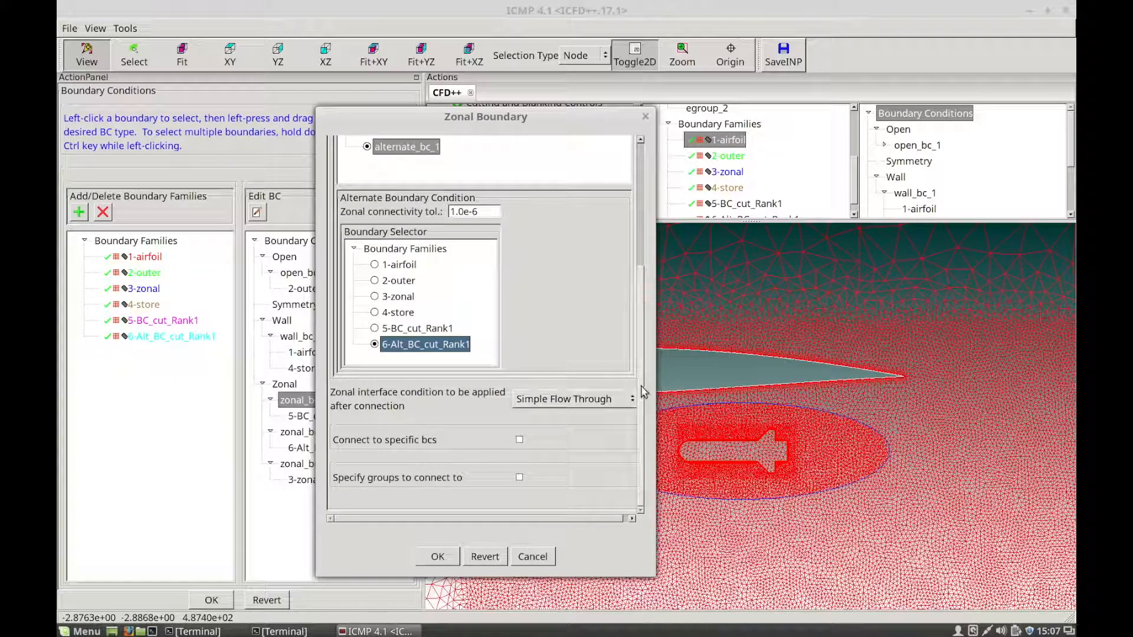
drag(641, 392, 642, 298)
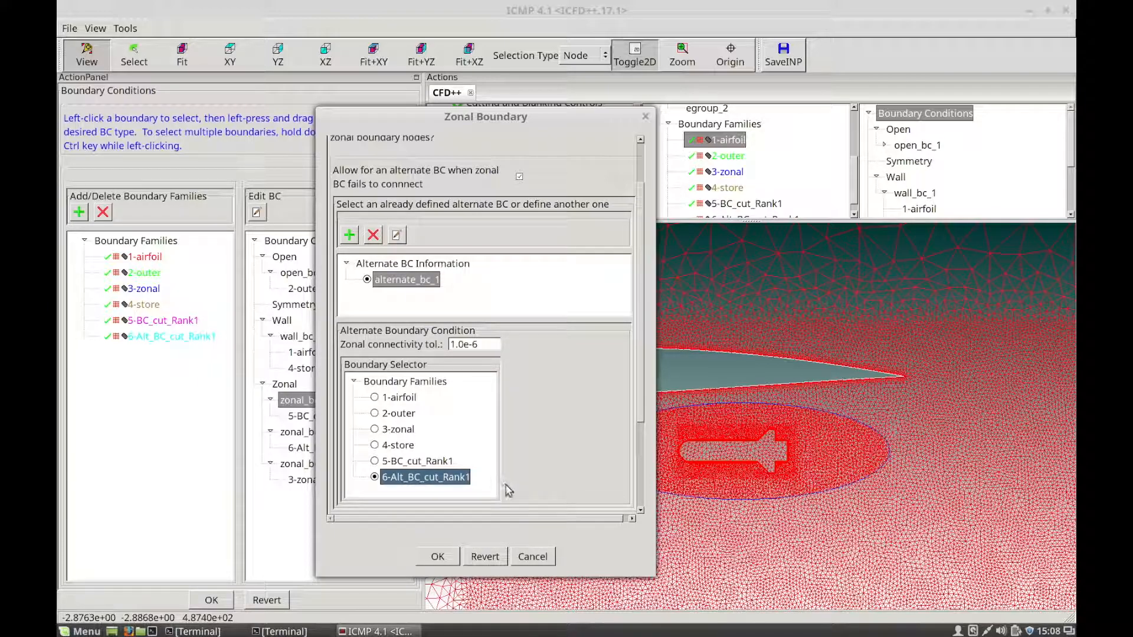
click(438, 557)
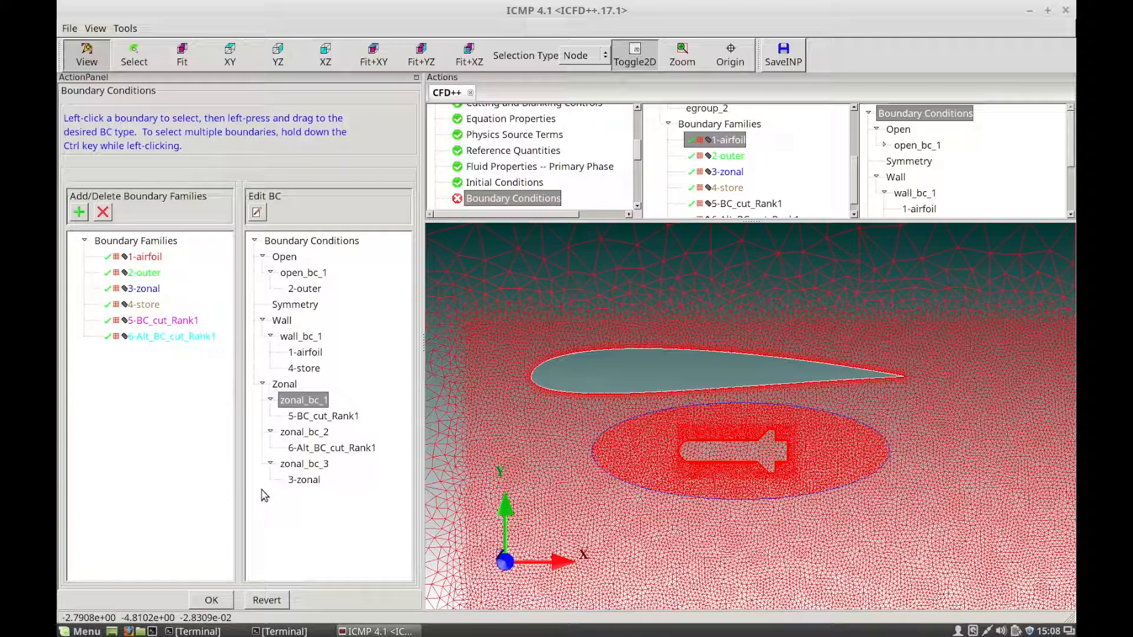
- Review the zonal_bc_2 settings for 6-Alt_BC_cut_Rank1, checking the connection type and alternate boundary option, and accept them as they are
click(370, 449)
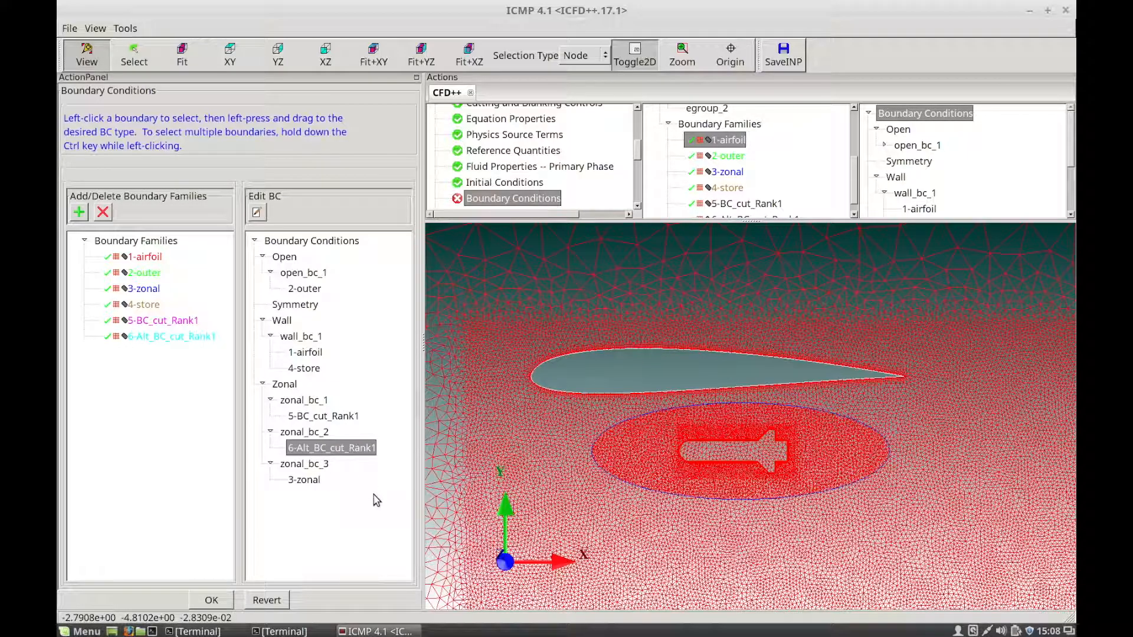
right_click(319, 433)
click(335, 443)
drag(351, 275, 545, 179)
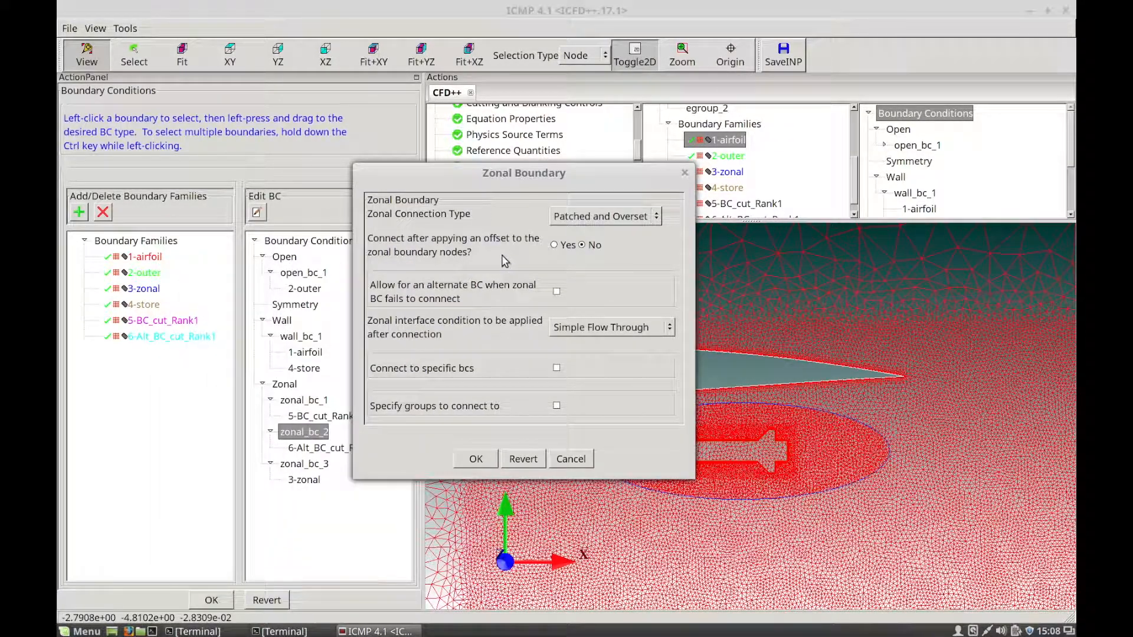
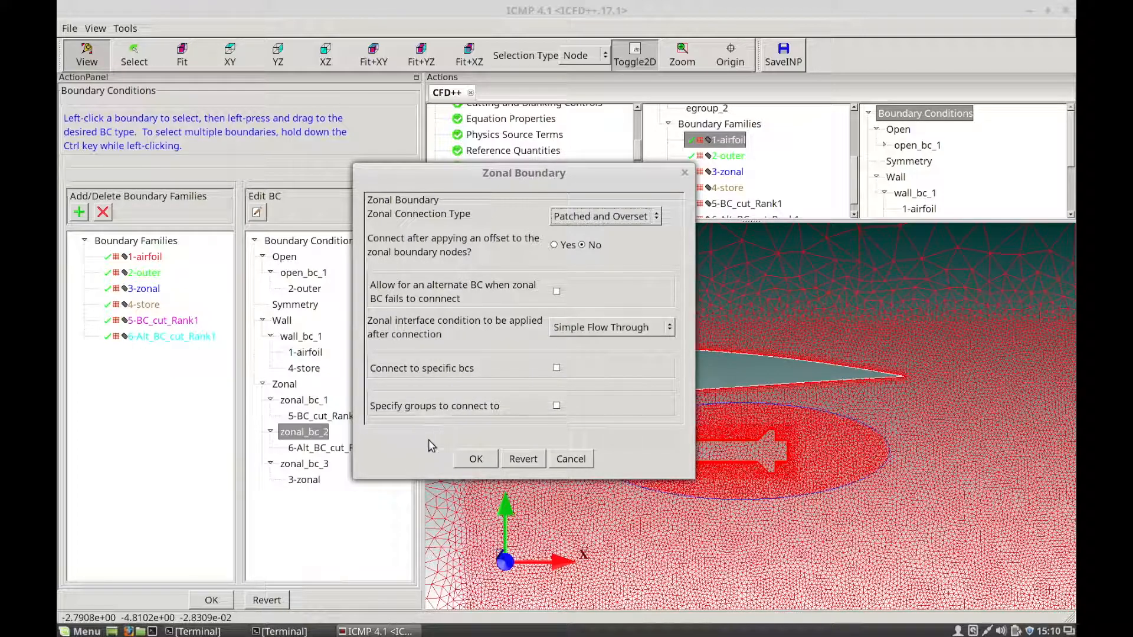
click(474, 459)
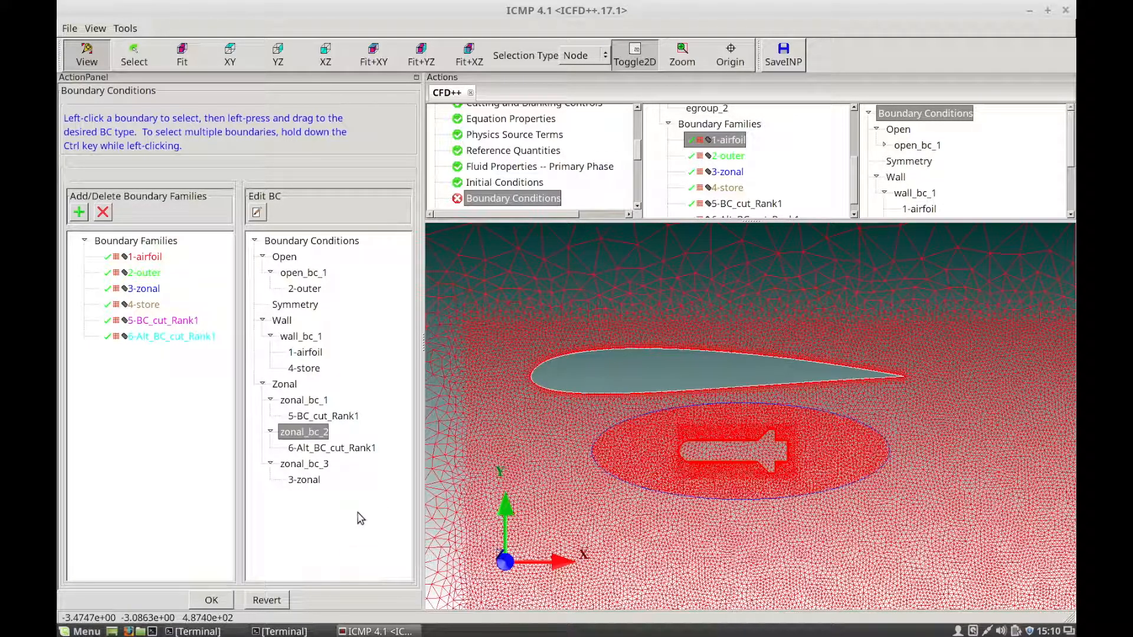
- Accept the boundary conditions and keep the preset zonal connectivity, turbulence, numerics, simulation strategy, time integration and spatial discretization settings
click(211, 600)
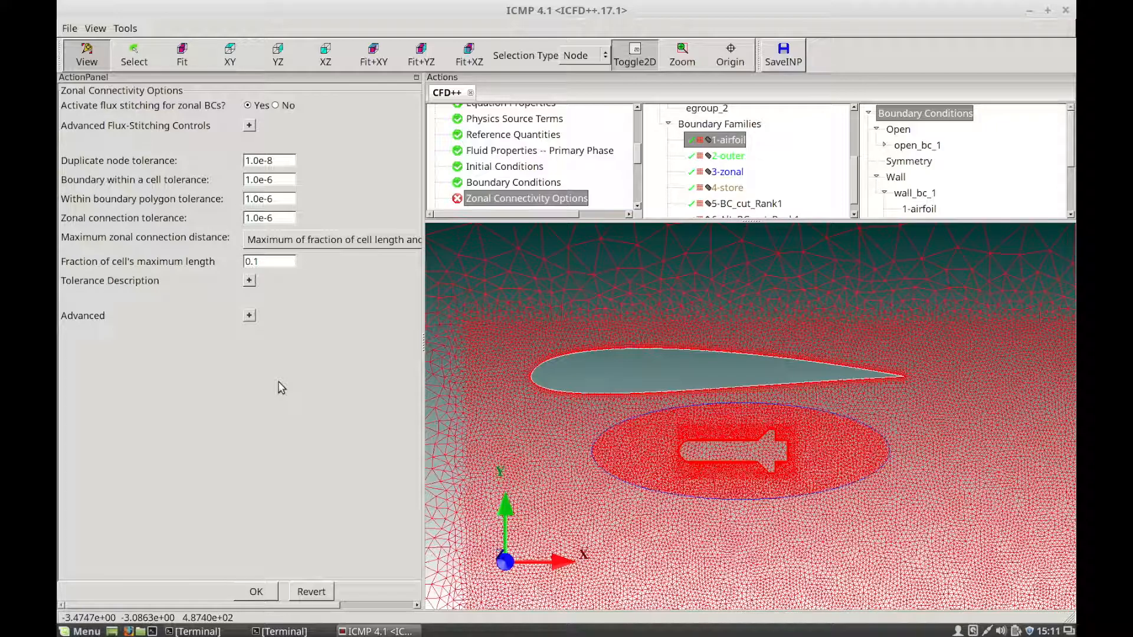
click(256, 592)
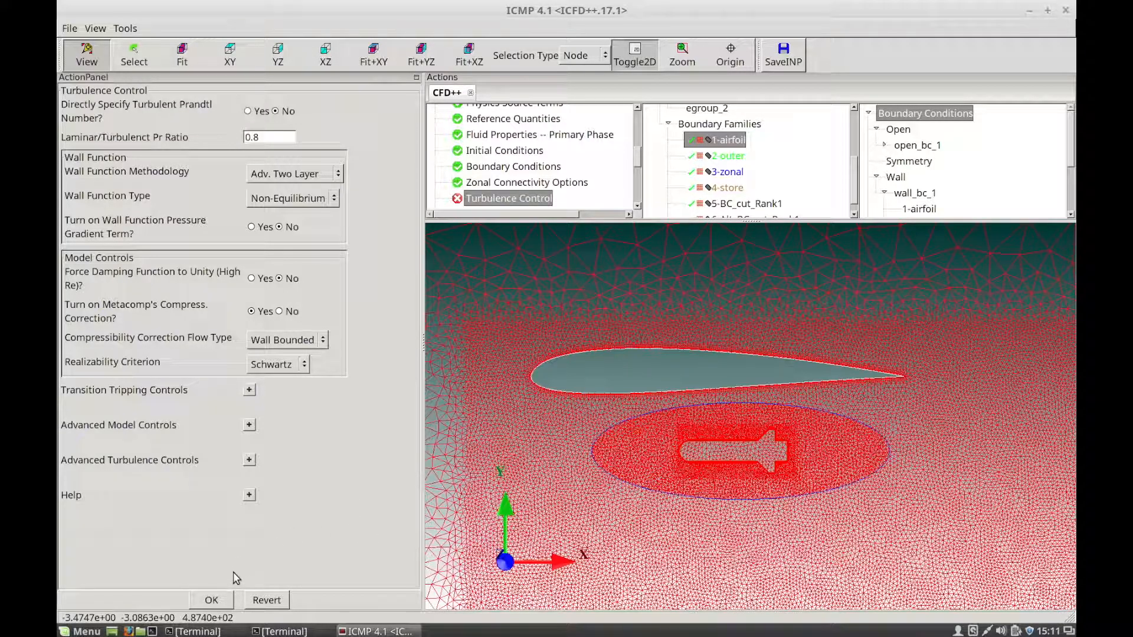
click(212, 600)
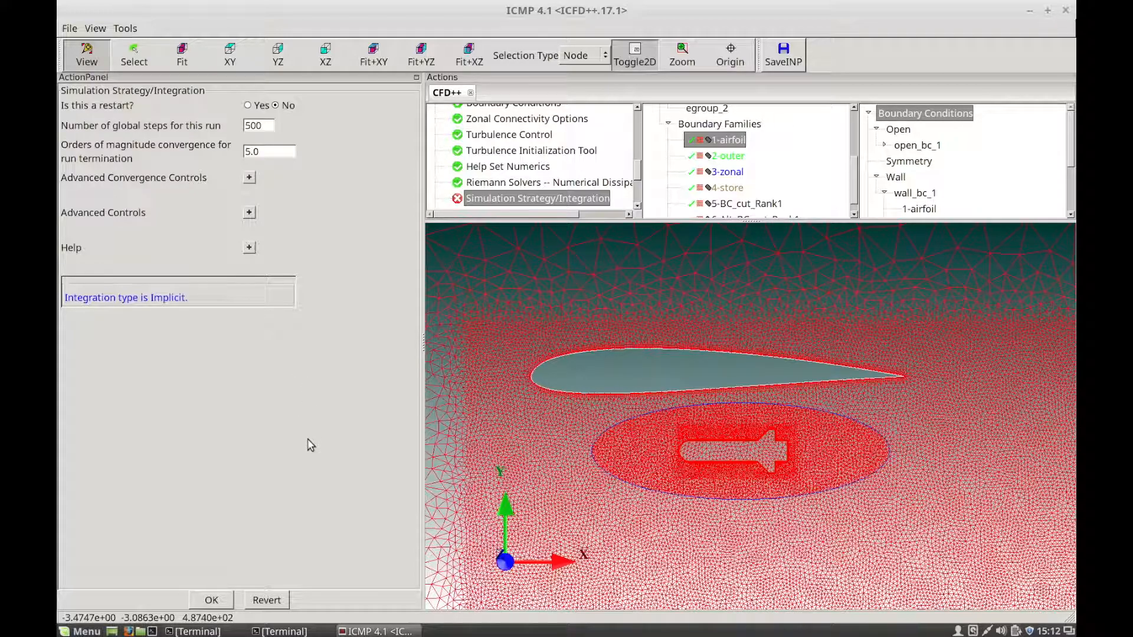
click(222, 599)
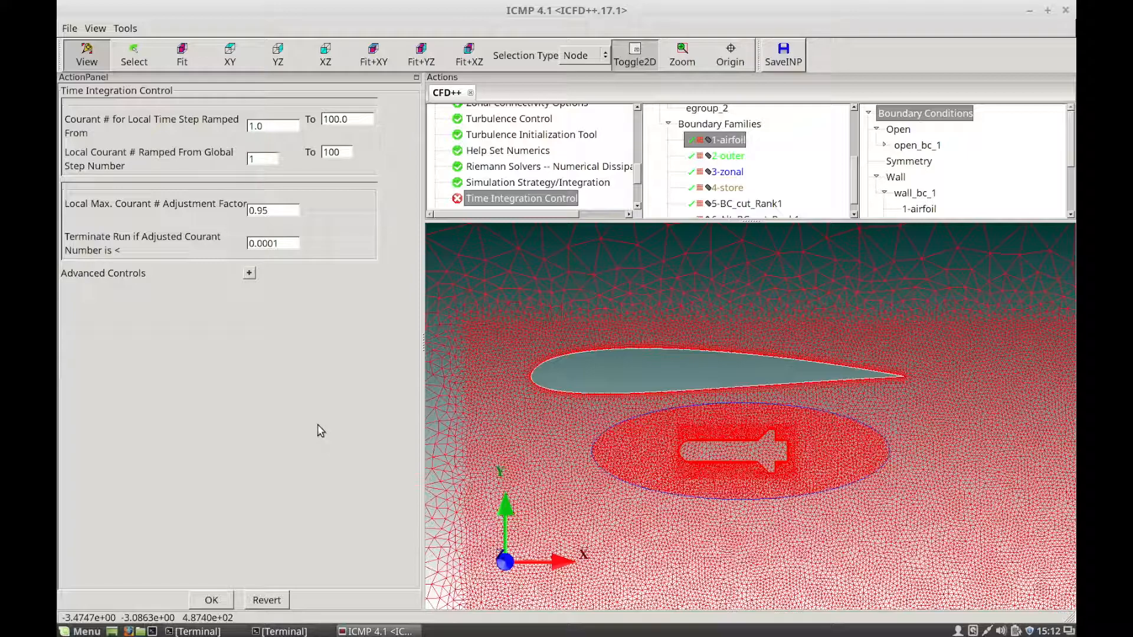
click(225, 600)
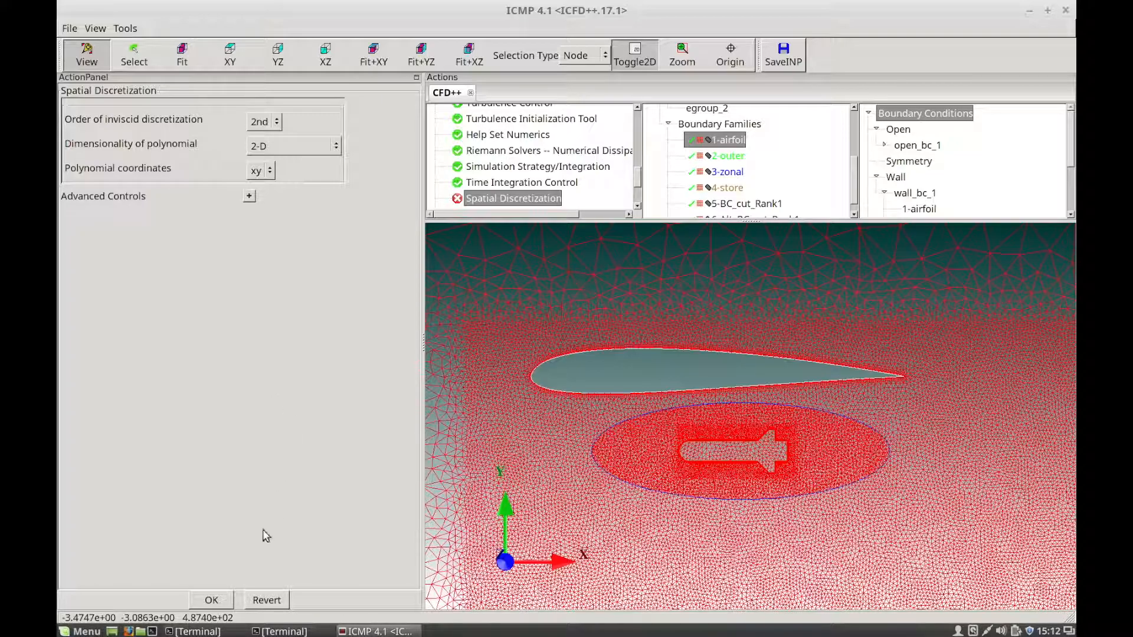
click(224, 600)
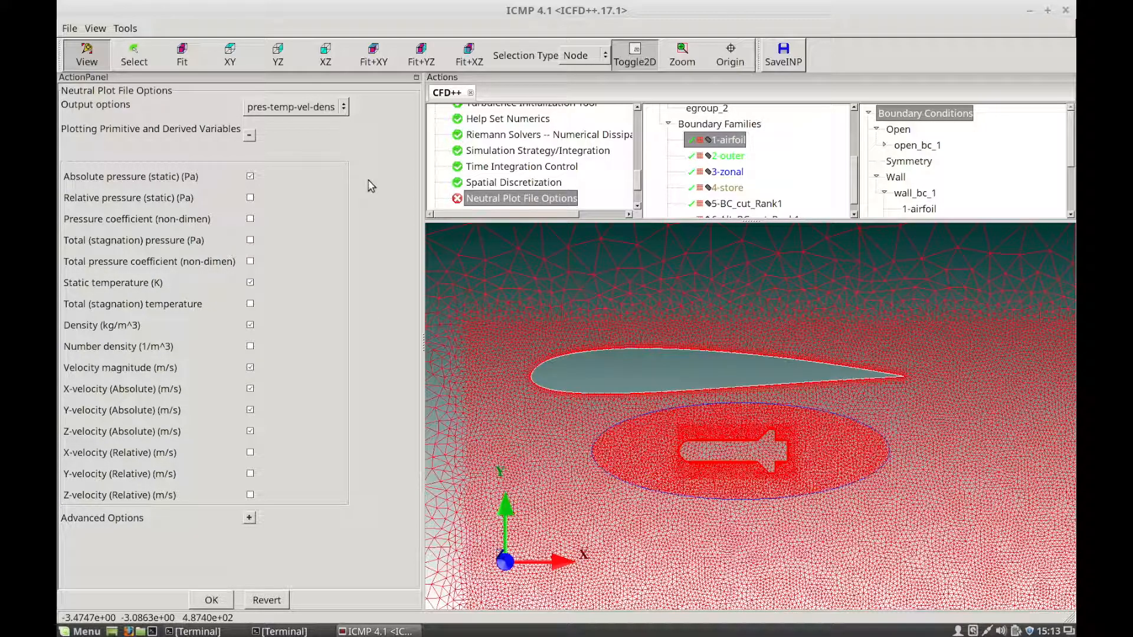
- Include the pressure coefficient in the neutral plot file output, computing its reference quantities from primitive_variables_1
click(345, 110)
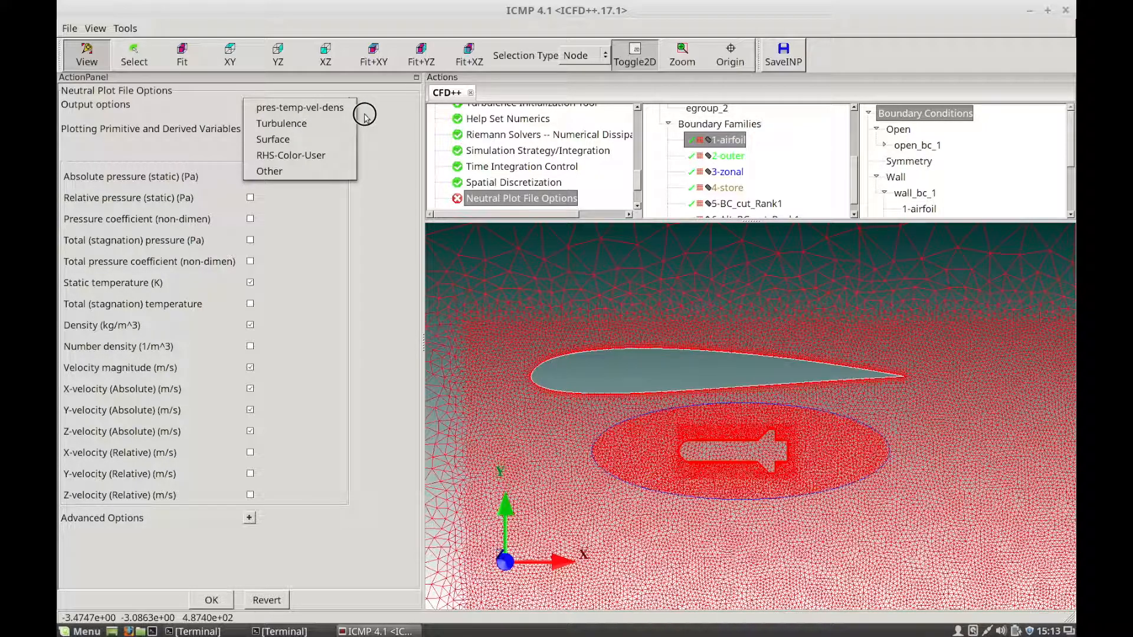
click(364, 116)
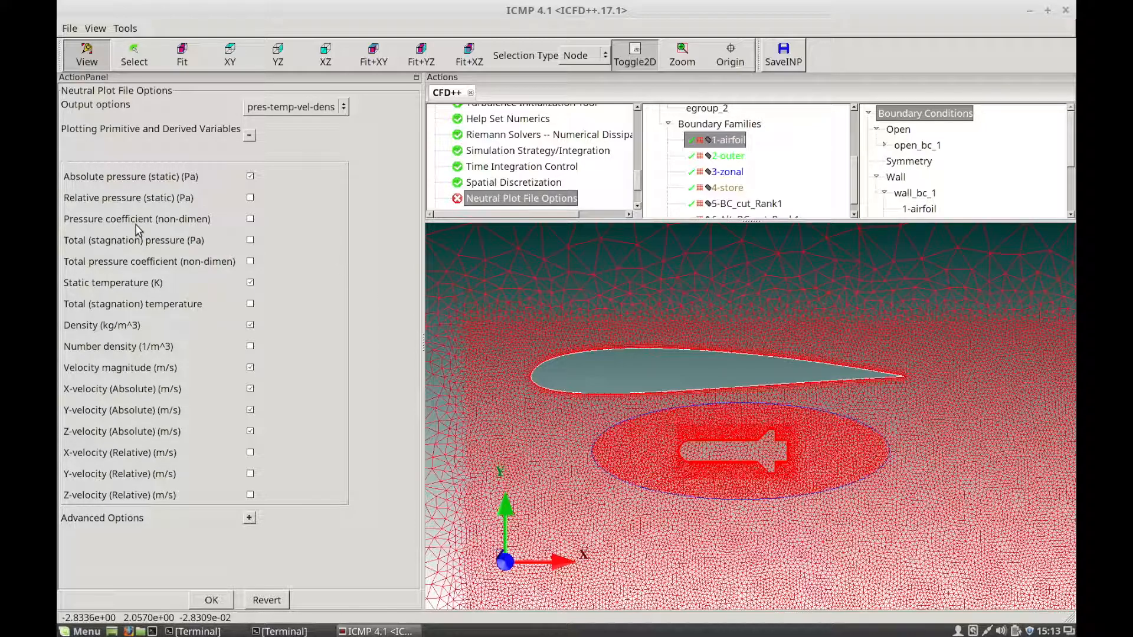
click(250, 219)
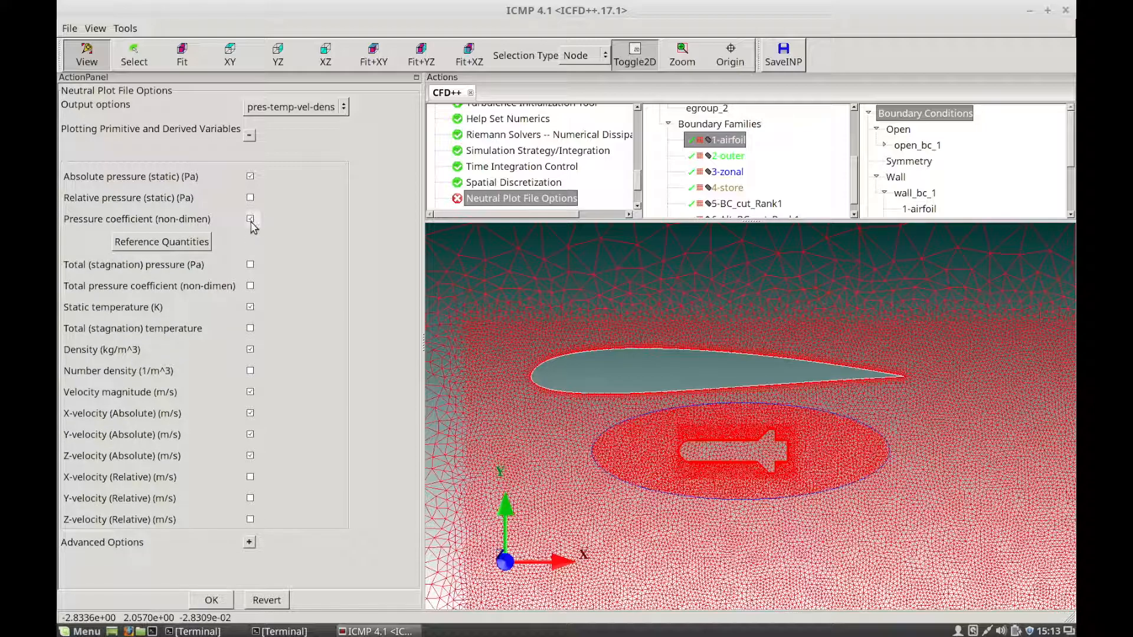
click(170, 244)
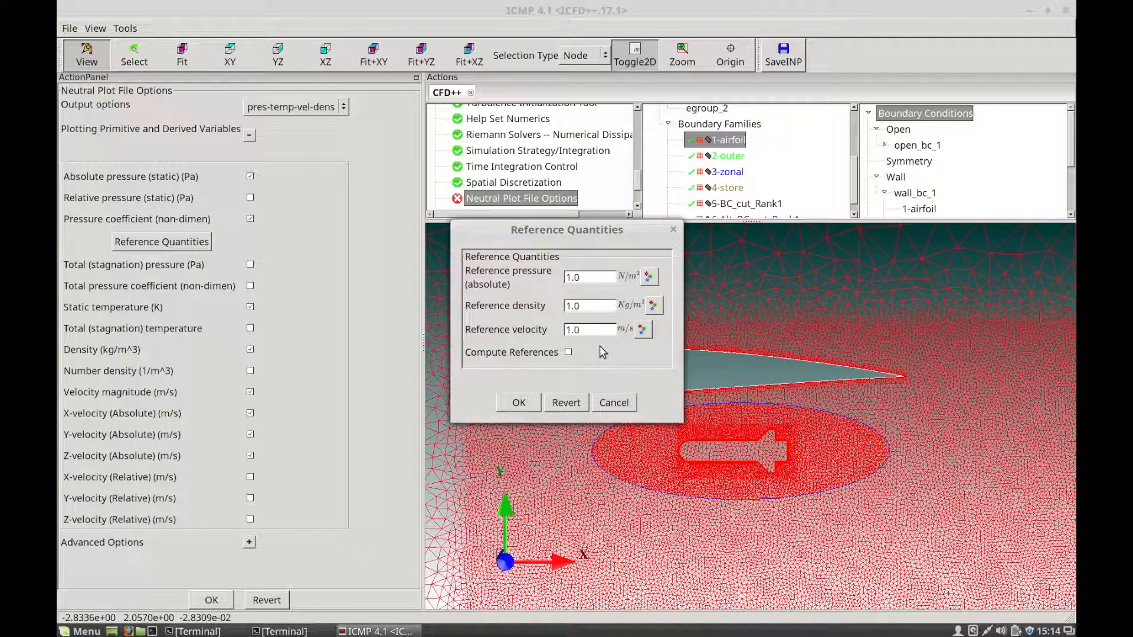
click(569, 353)
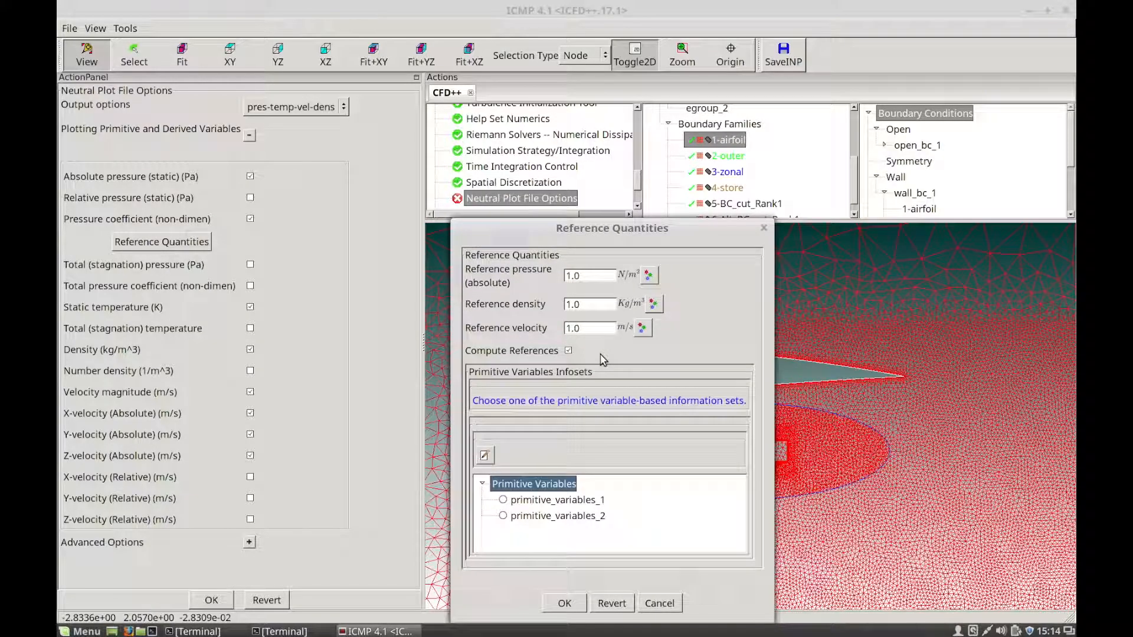
drag(602, 238, 595, 152)
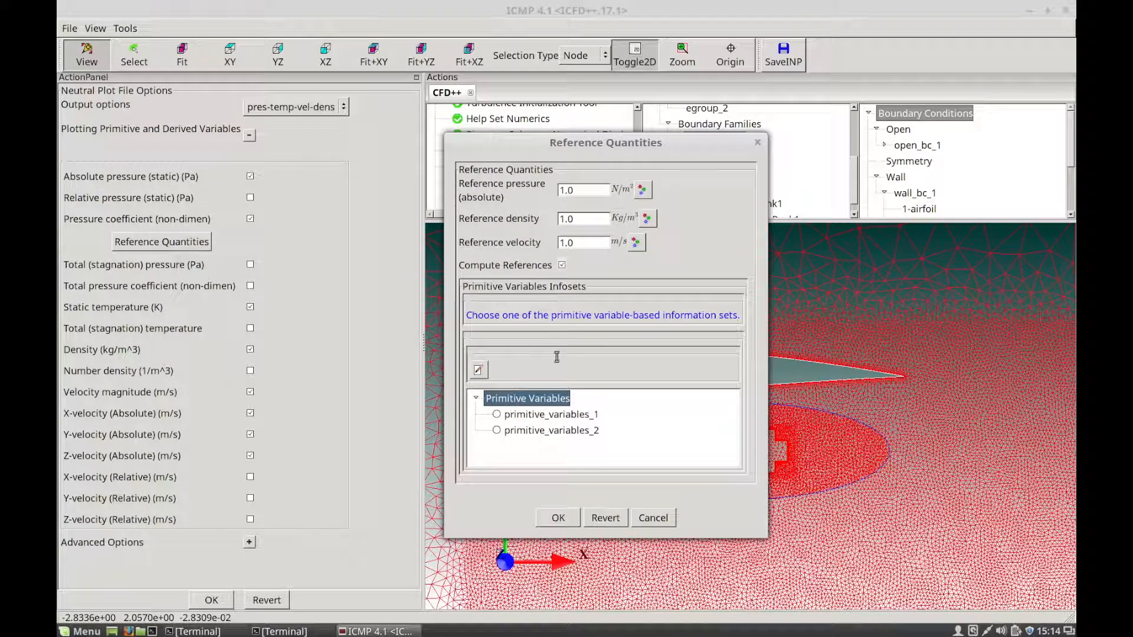
click(541, 416)
click(496, 415)
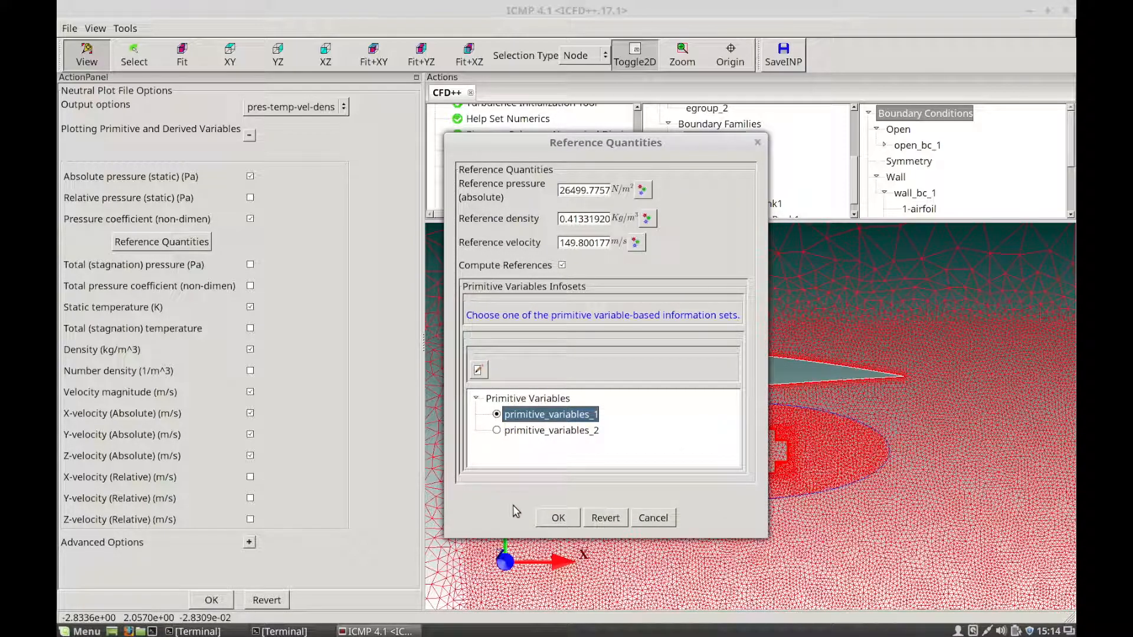
click(557, 518)
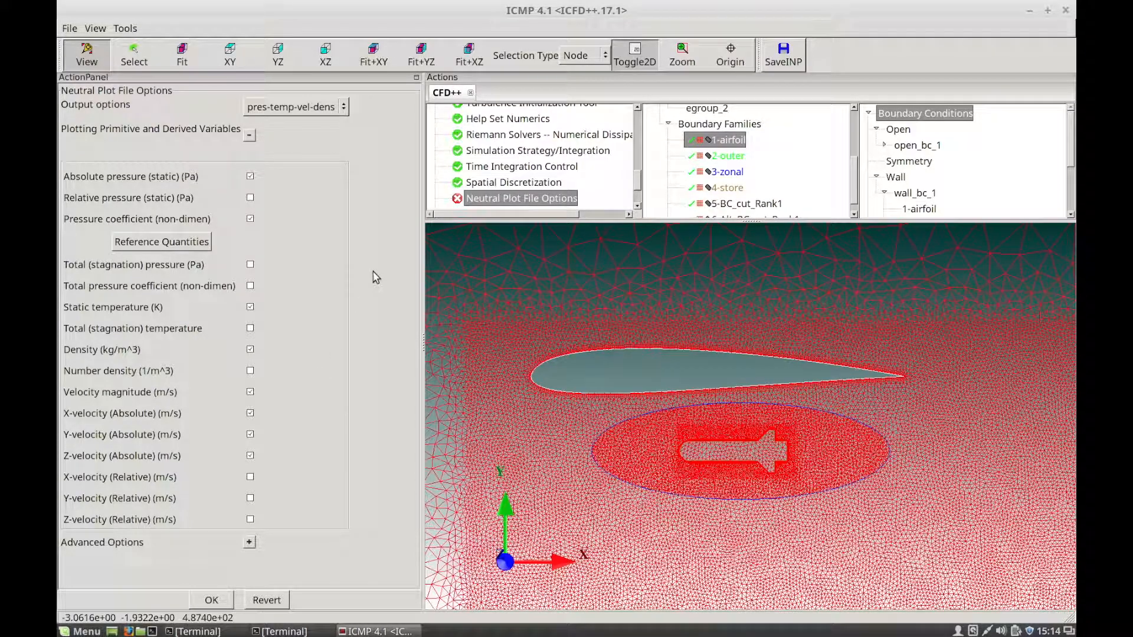
- Include the ratio of turbulent/laminar viscosity among the Turbulence output variables of the neutral plot file
click(342, 107)
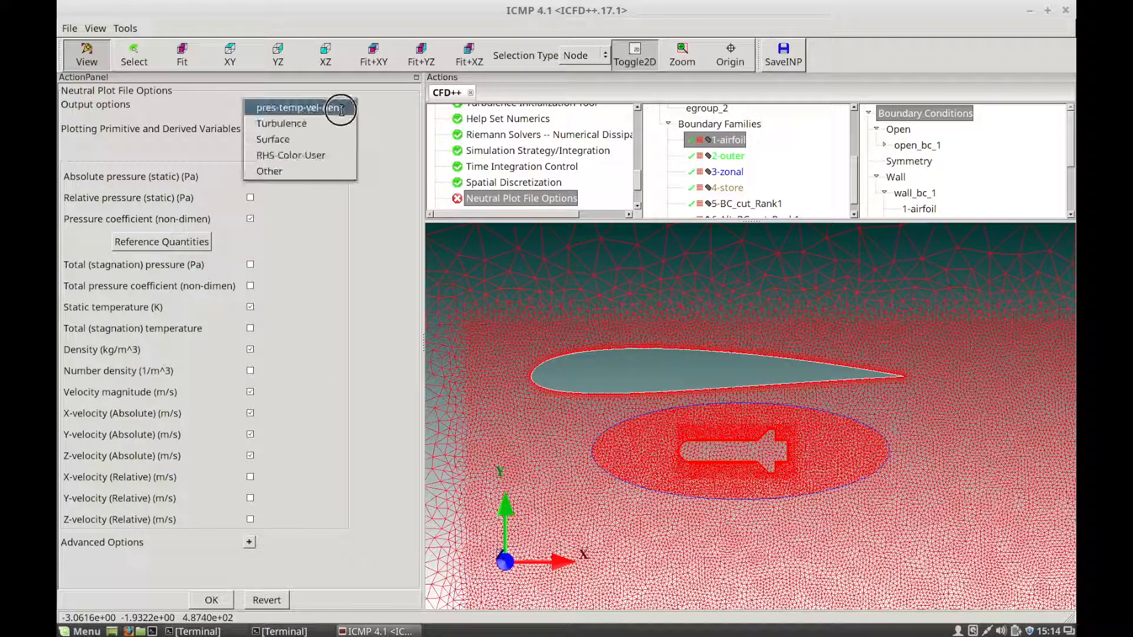
click(318, 127)
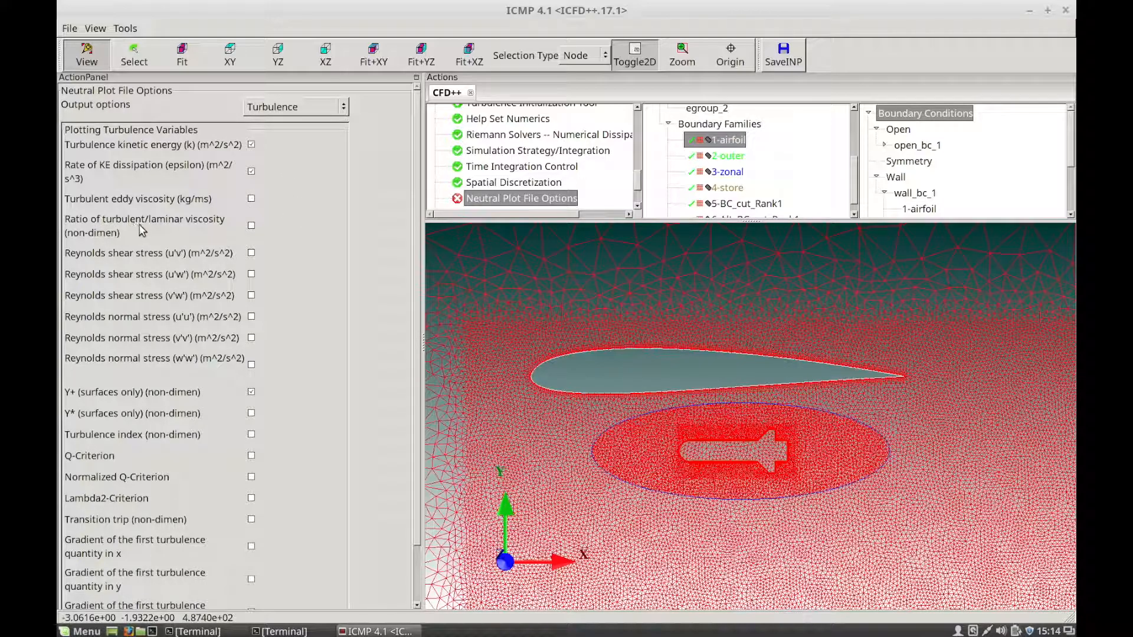
click(251, 226)
drag(415, 273, 414, 307)
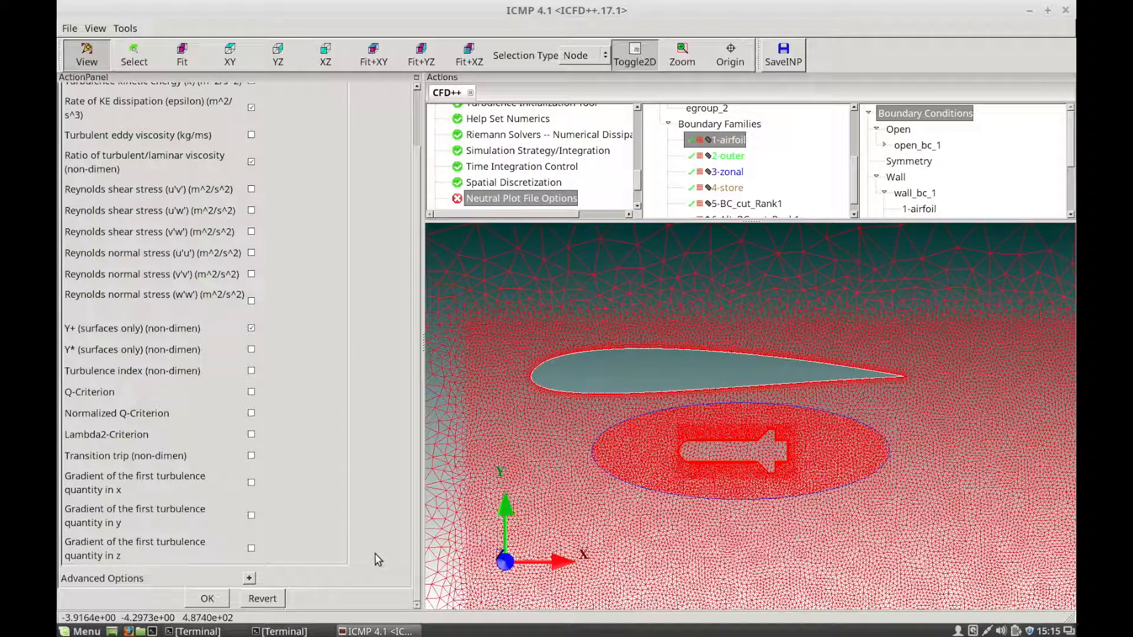
- Accept the neutral plot file options, writing them to file and copying them to the plot output options
click(208, 600)
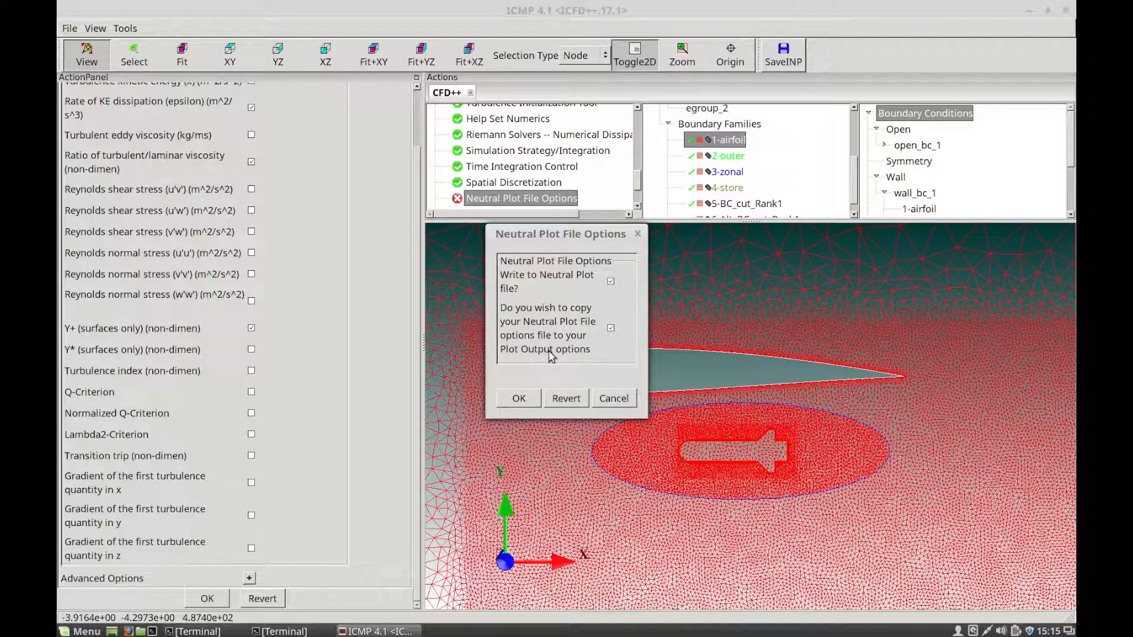
click(519, 399)
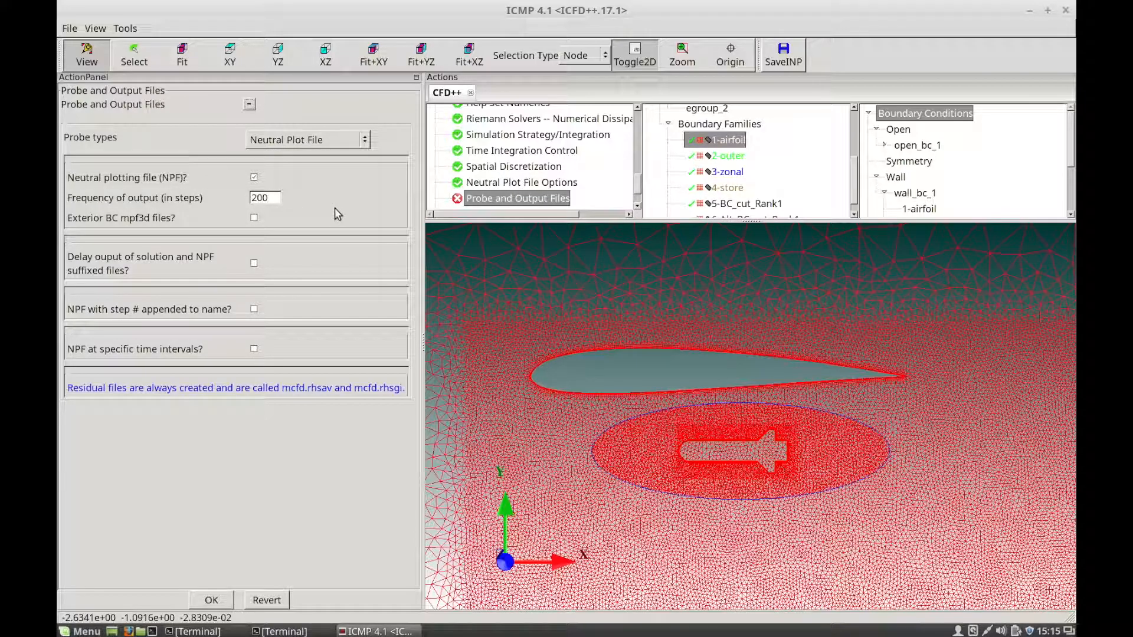
- Check the Solution Restart File output settings, accept the probe and output files, and save the input file
click(361, 146)
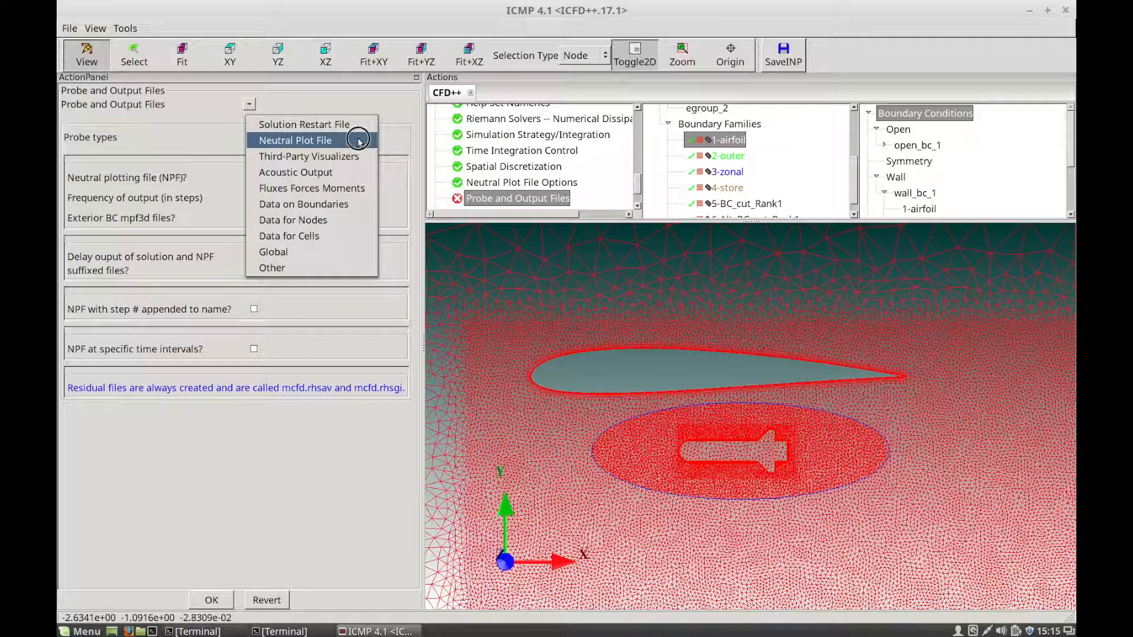
click(360, 124)
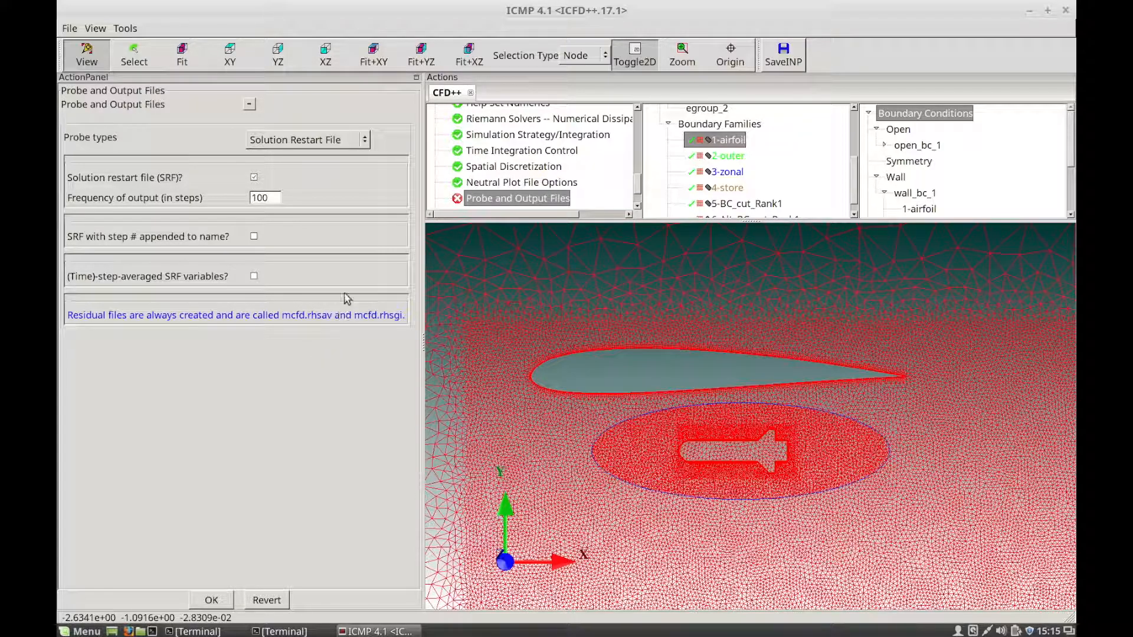
click(365, 145)
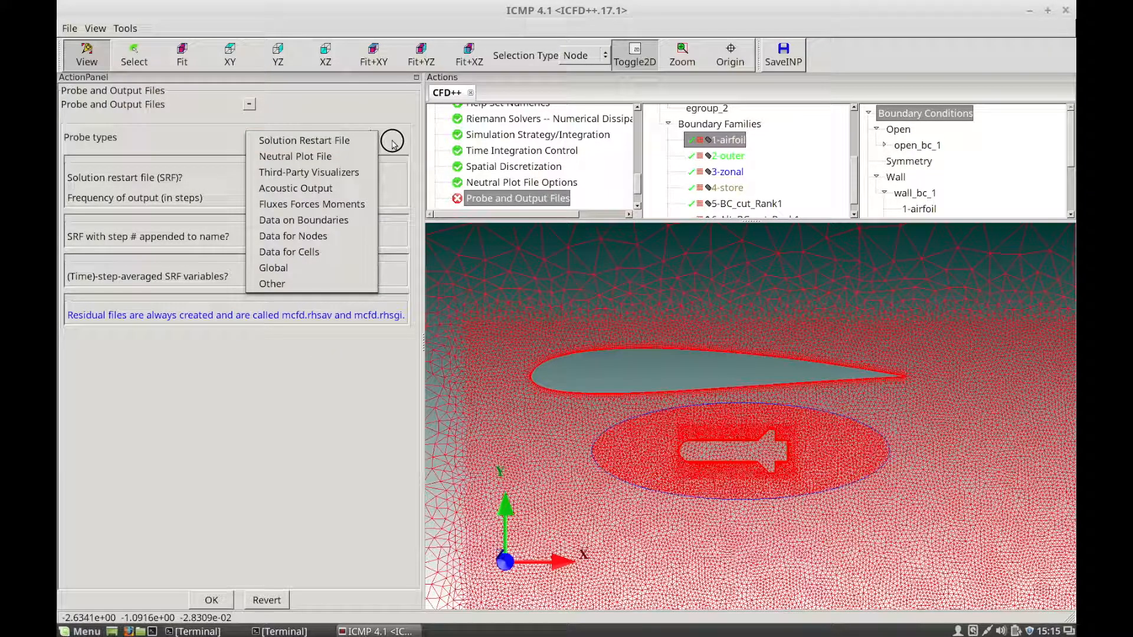
click(393, 145)
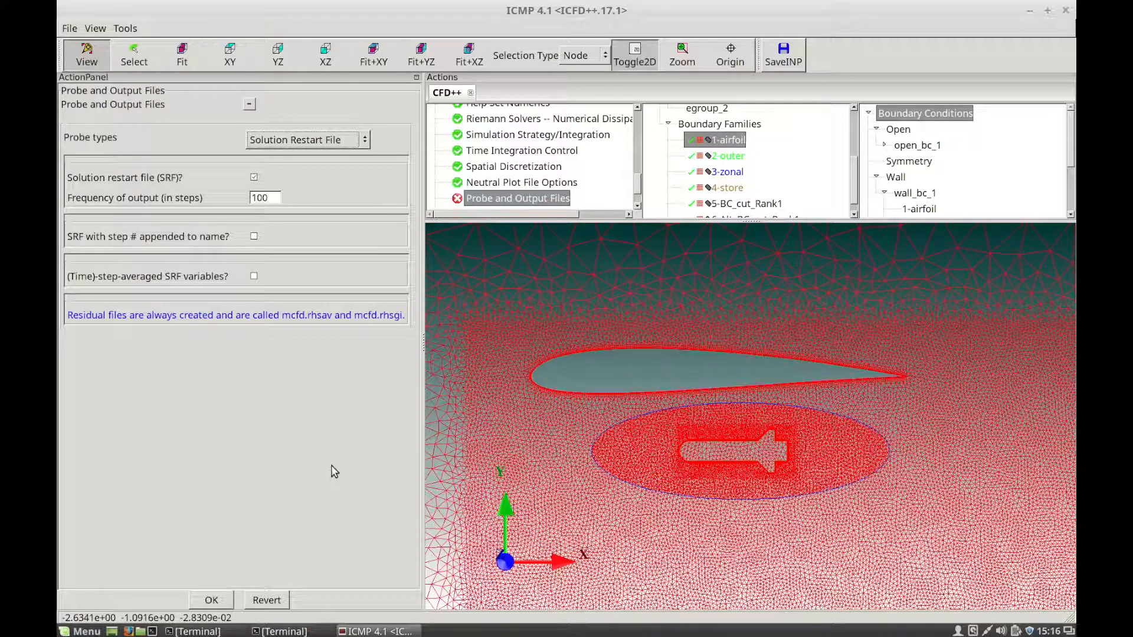
click(222, 601)
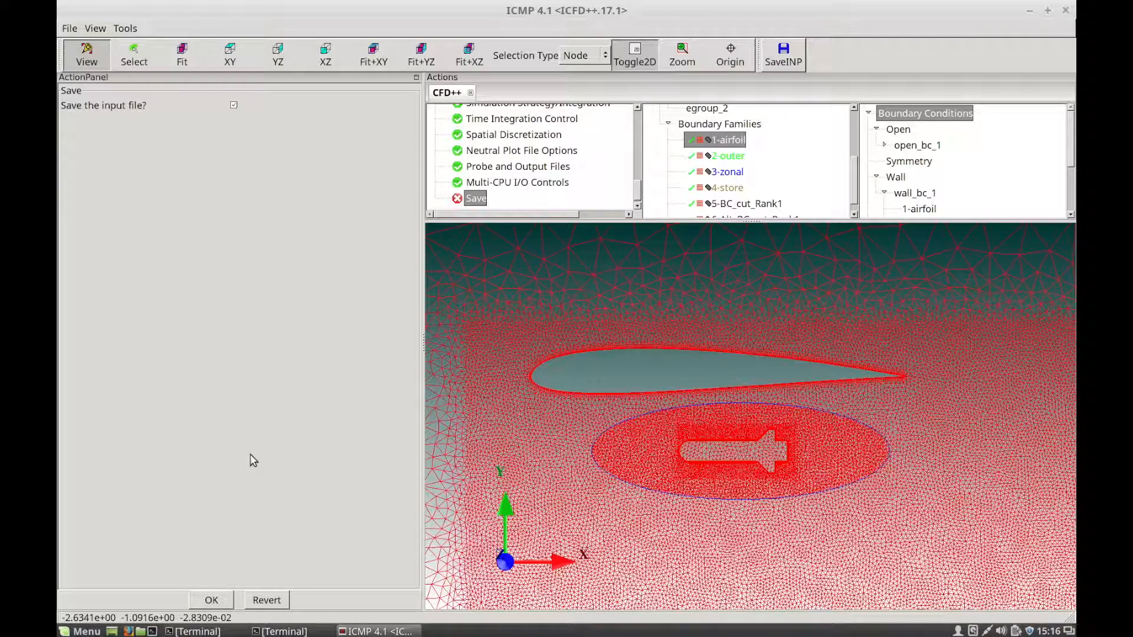
click(222, 604)
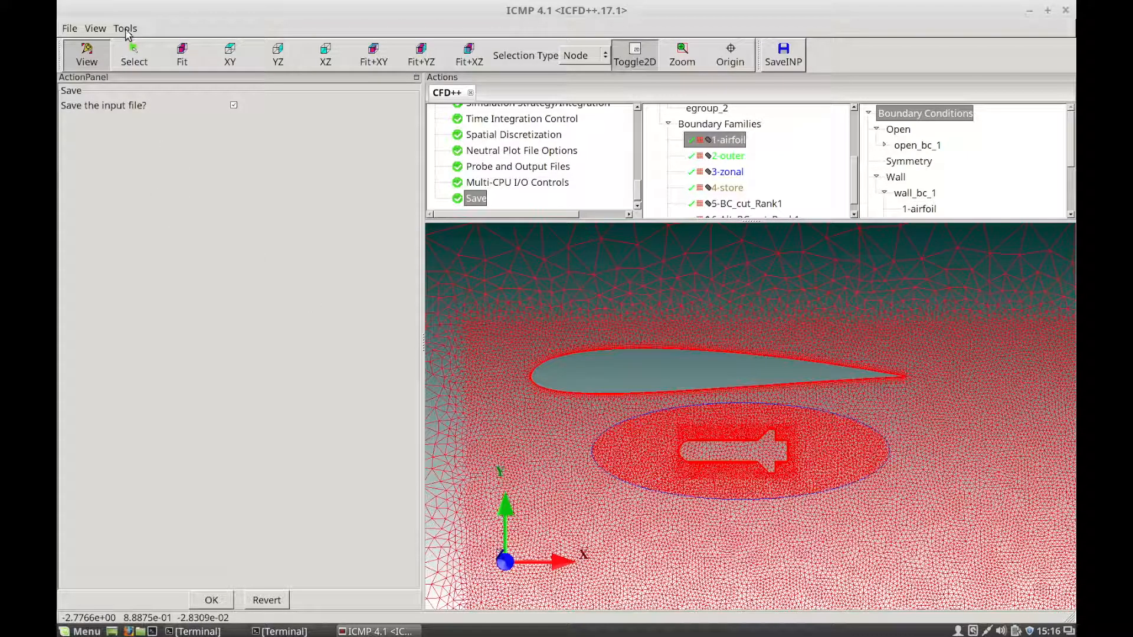
- Run the Cut Overset Grid tool in double precision on a single CPU, keeping alternate zonal boundary conditions and elimination of blanked cells and nodes
click(125, 29)
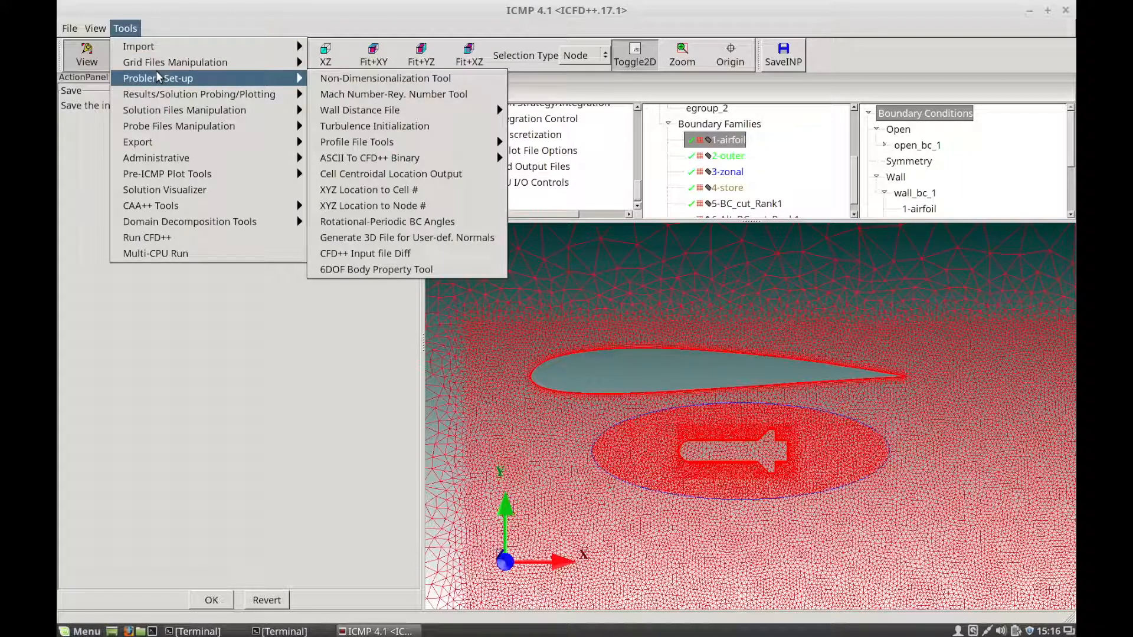
mouse_move(174, 64)
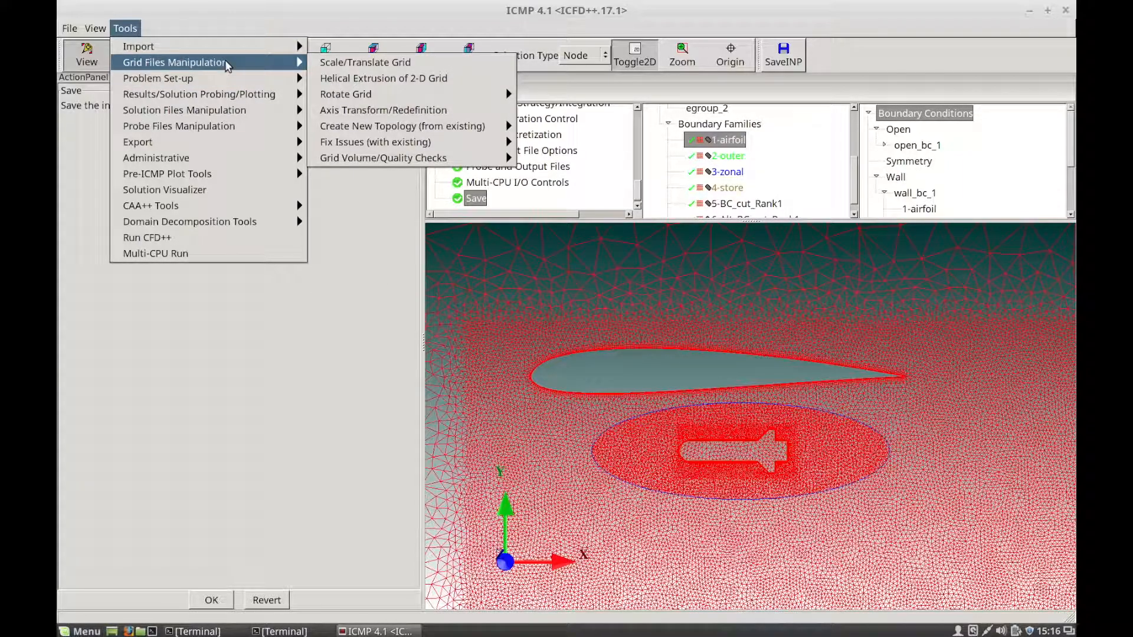
mouse_move(389, 128)
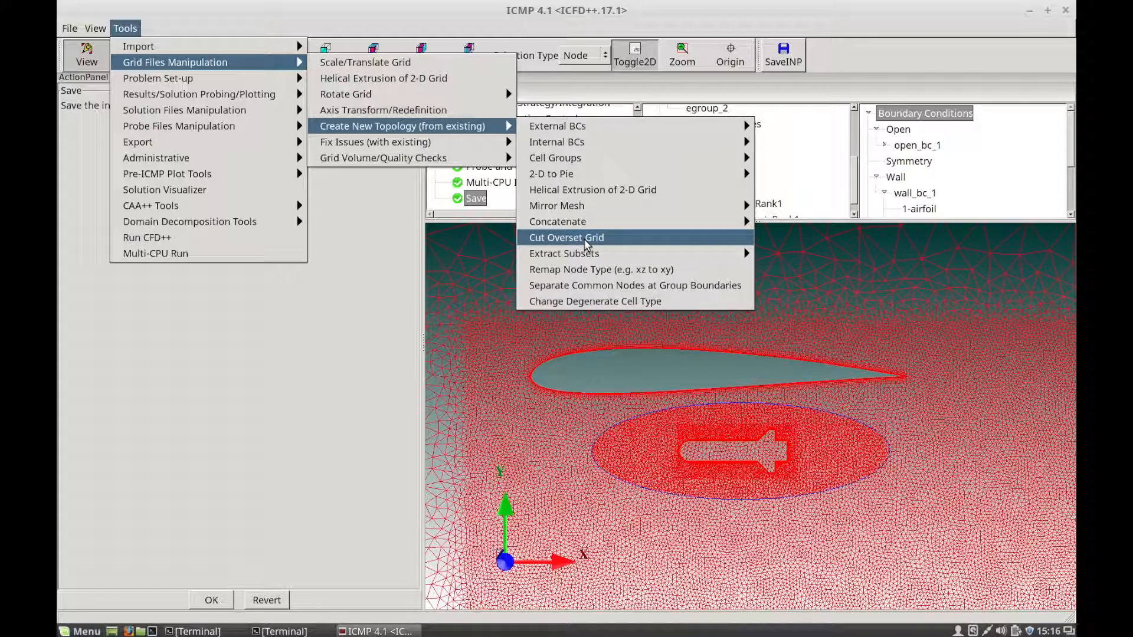
click(615, 239)
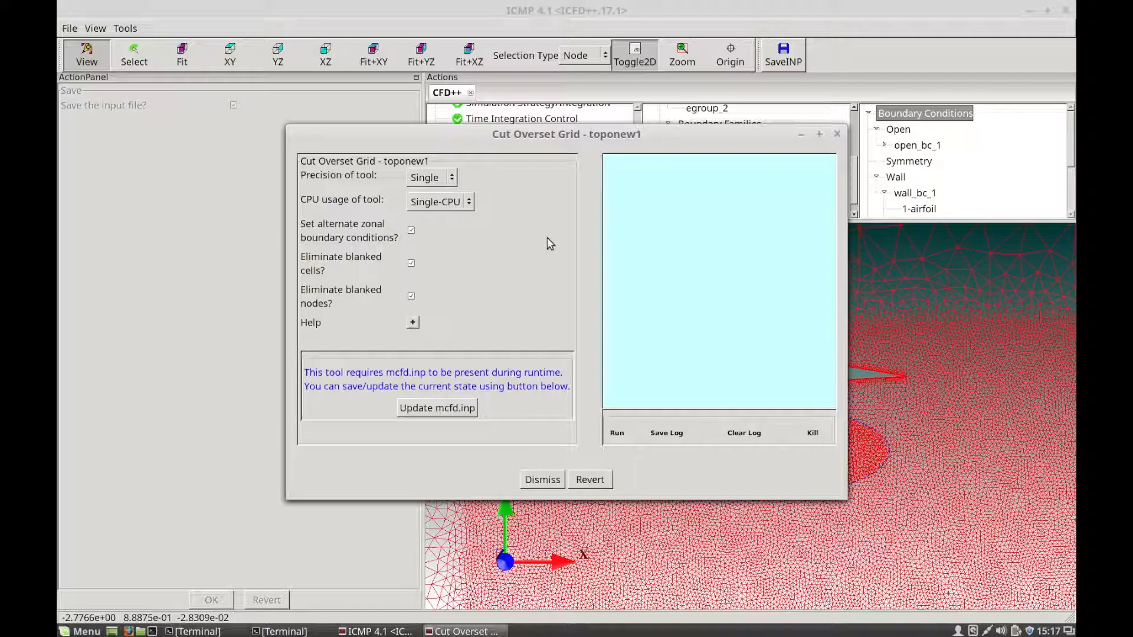
click(434, 177)
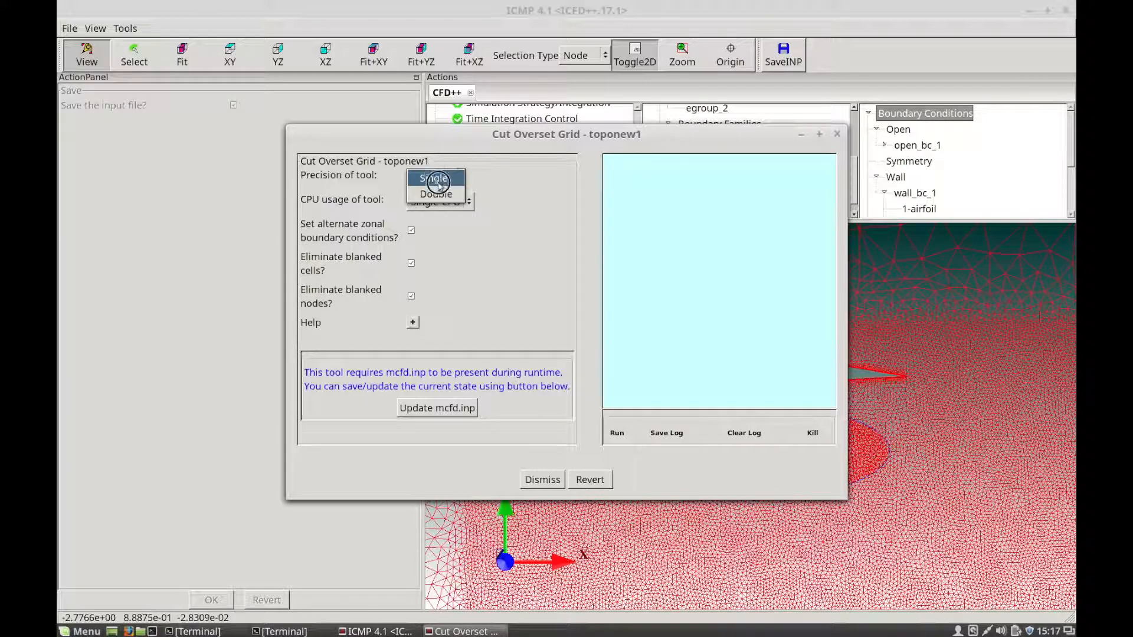
click(442, 193)
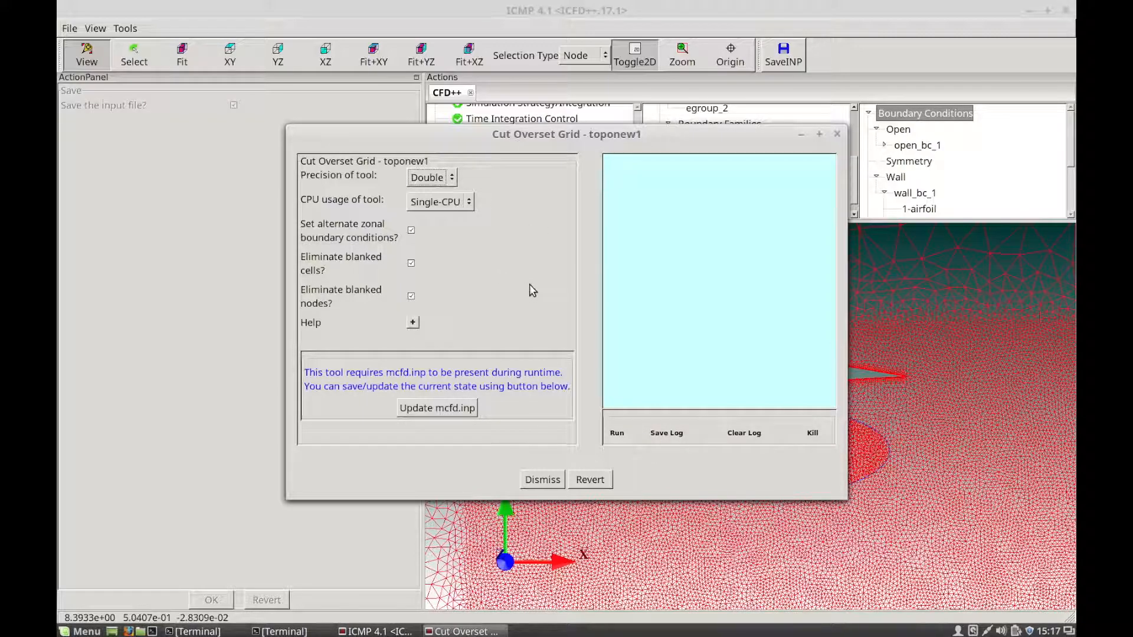
click(620, 438)
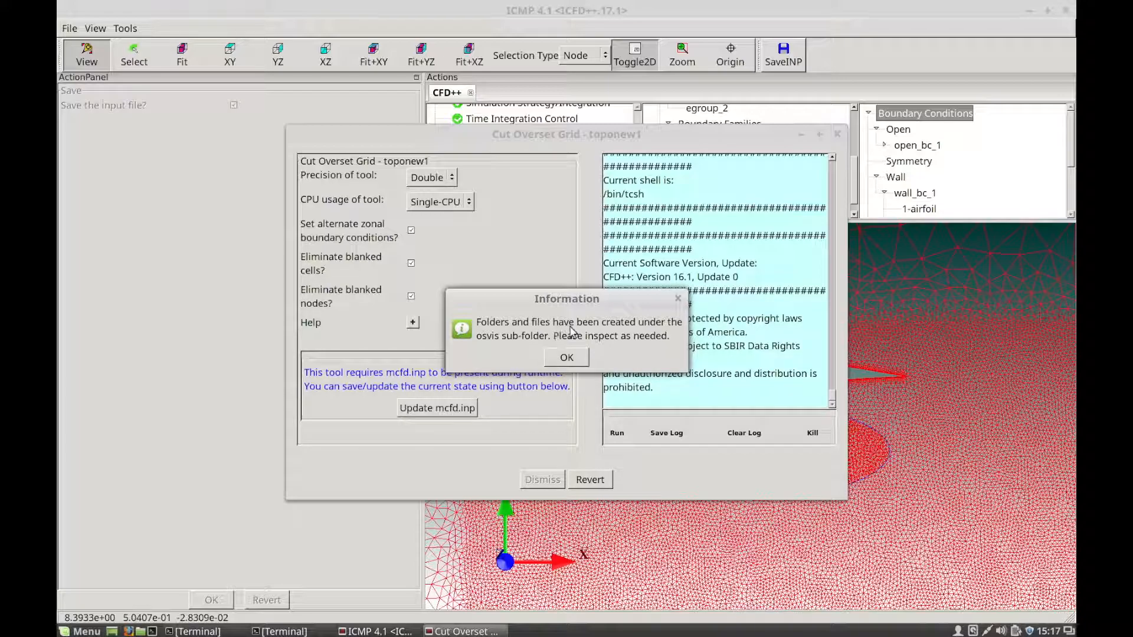
click(568, 358)
click(540, 480)
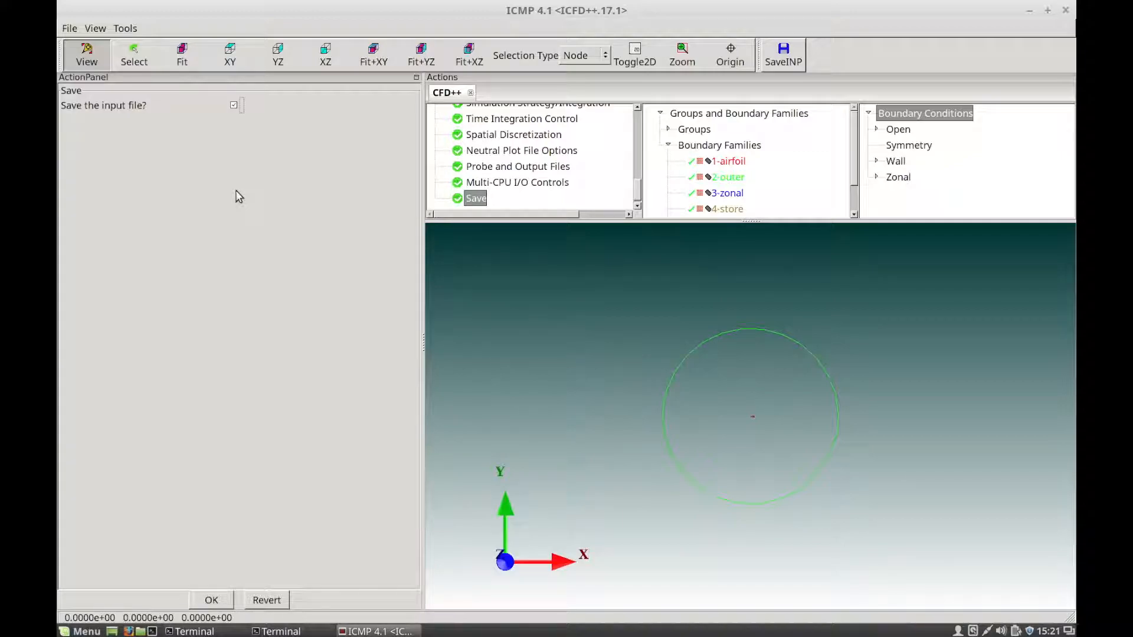
- Start the CFD++ solver run in double precision on a single CPU
click(126, 29)
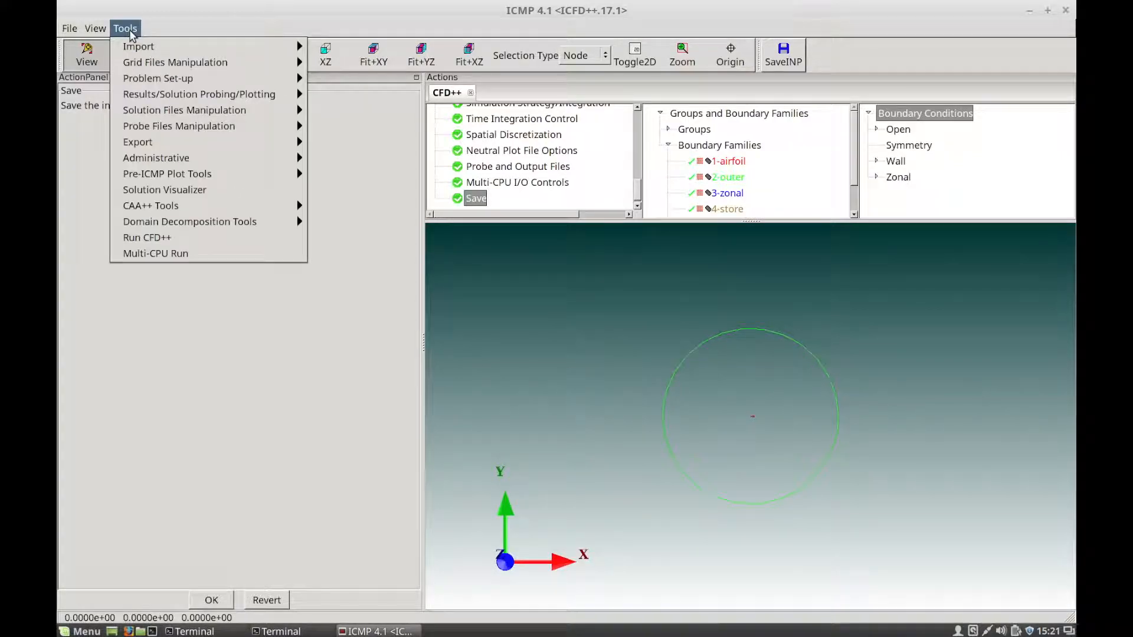
click(189, 239)
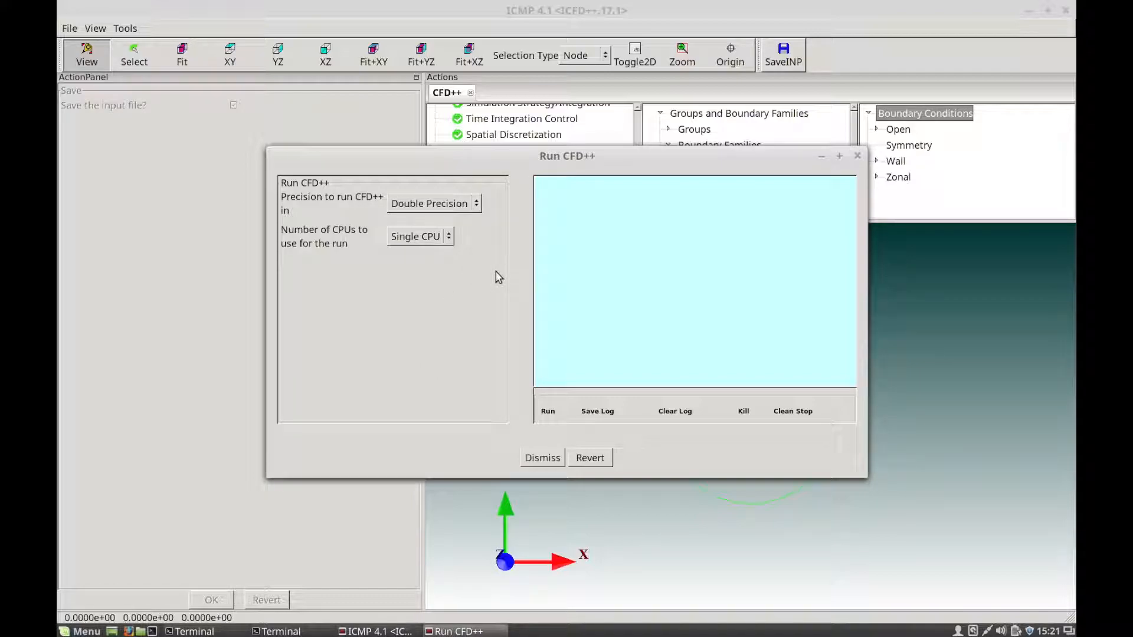
click(547, 412)
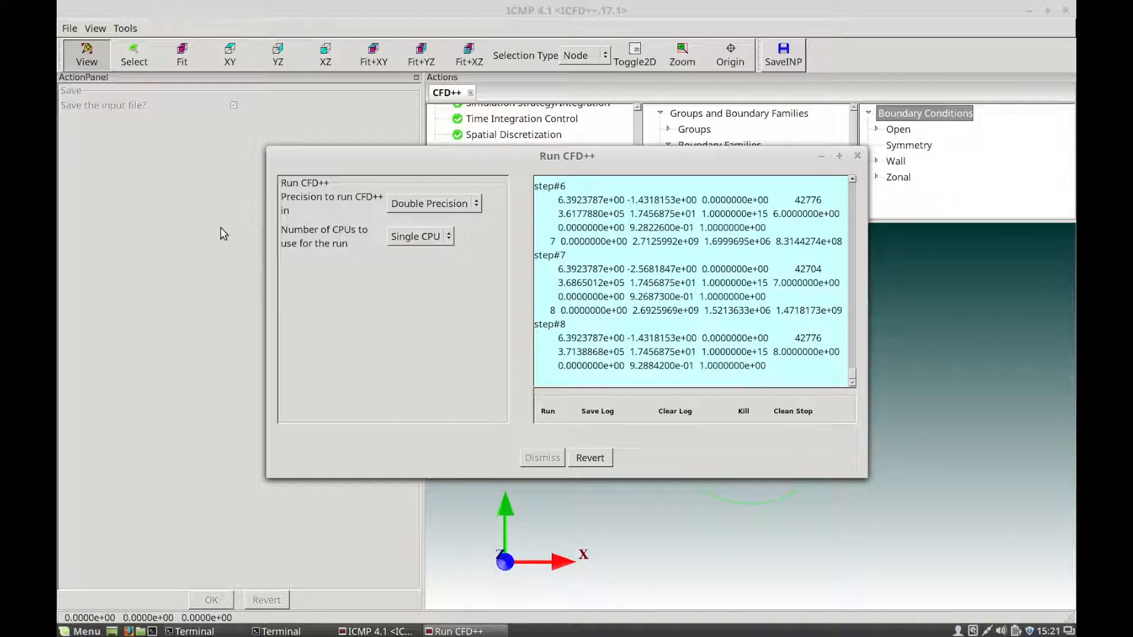
- Plot the steady-state run's normalized residuals, refresh the plot to check convergence, and close the plotter
click(132, 30)
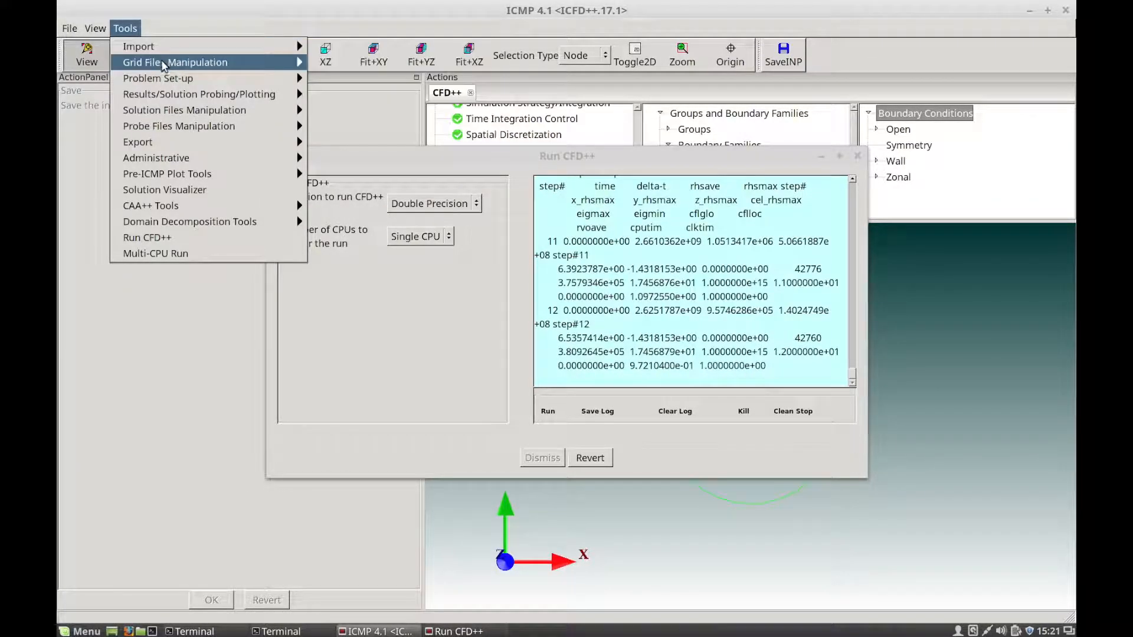
mouse_move(177, 94)
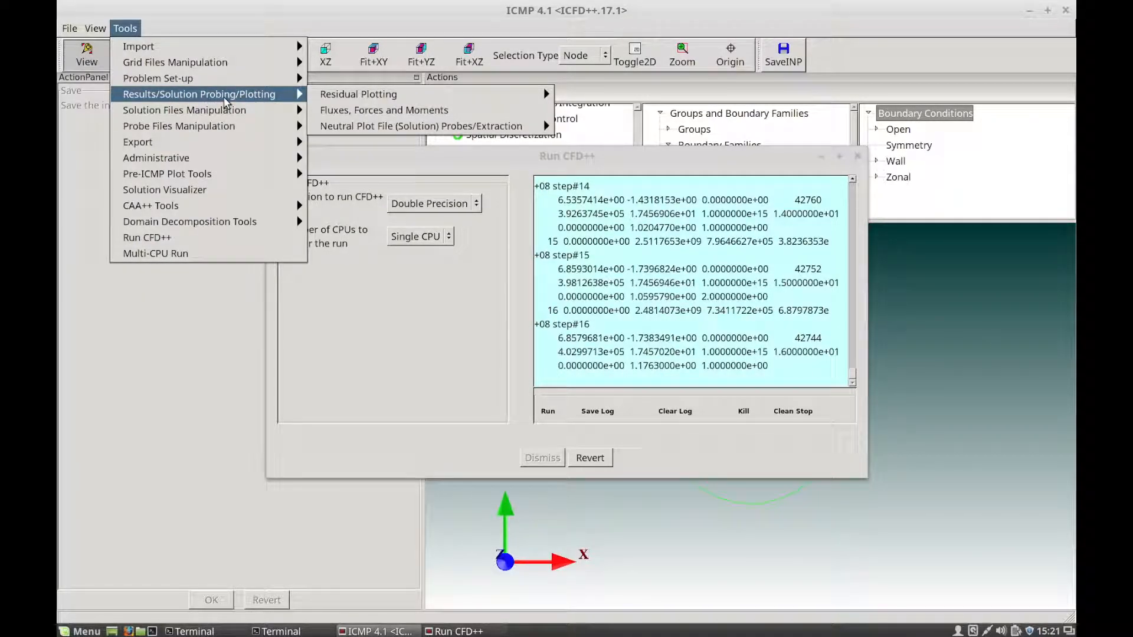
mouse_move(355, 94)
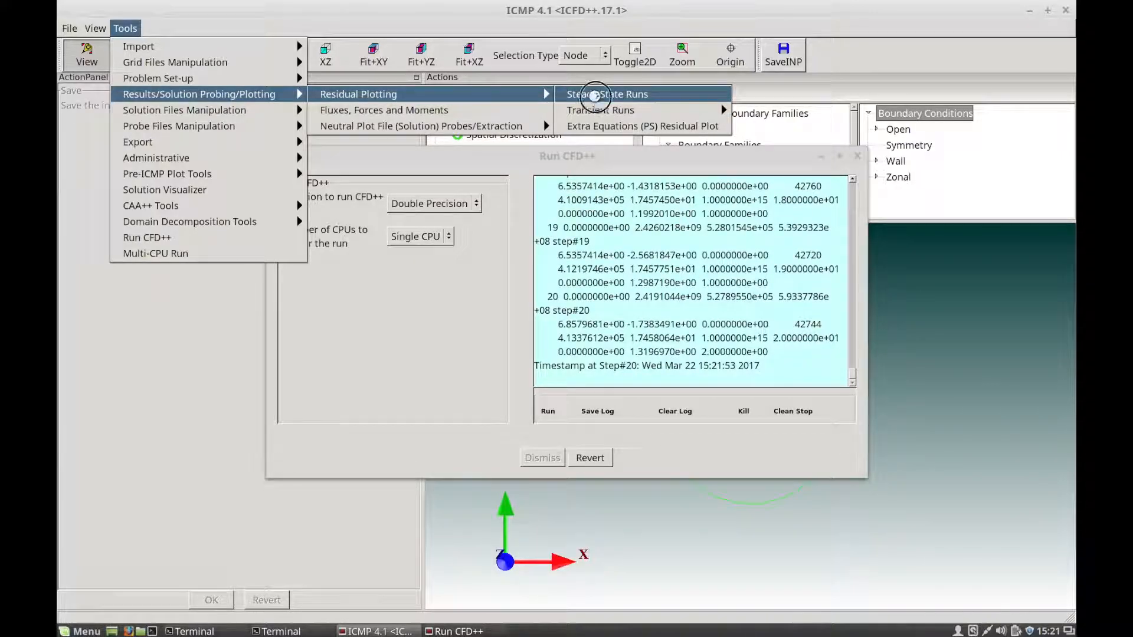
click(590, 93)
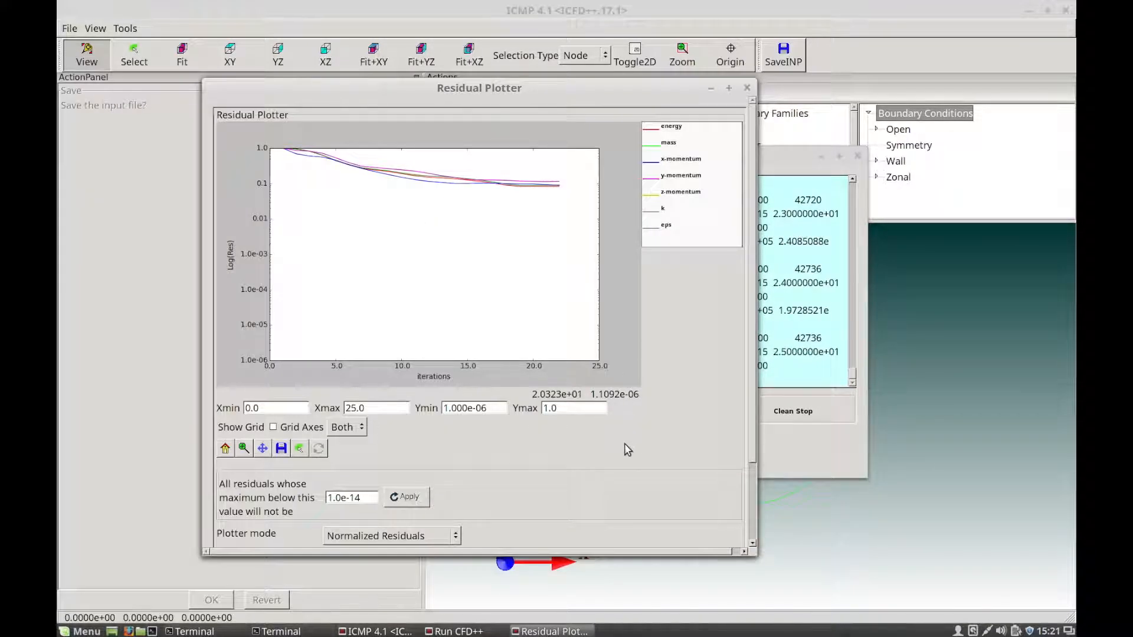
drag(753, 437, 750, 507)
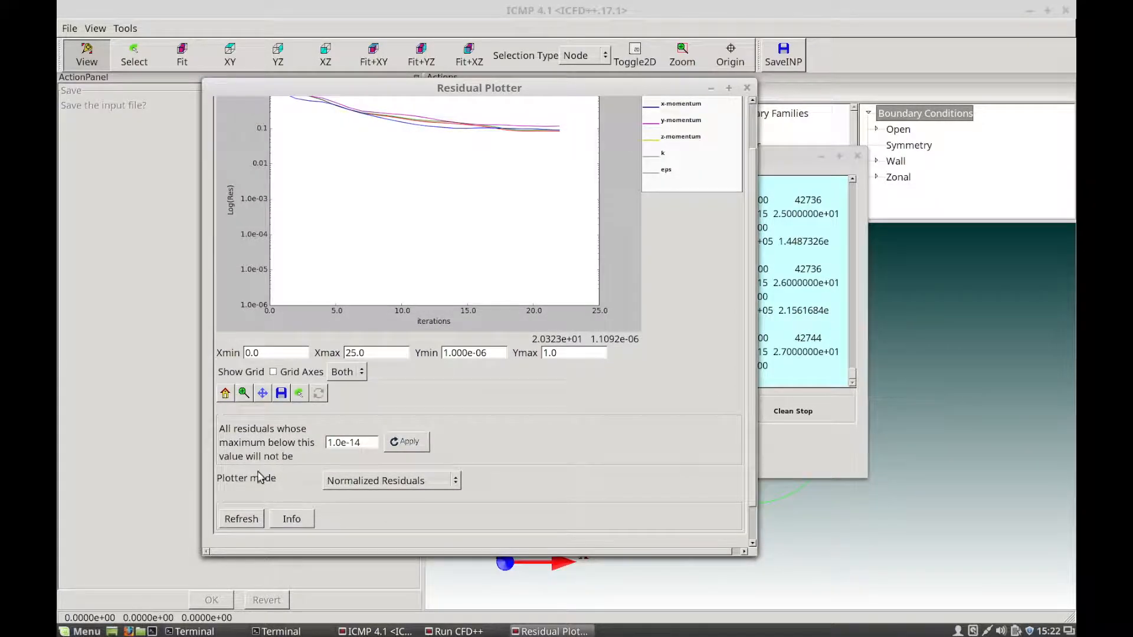
click(232, 519)
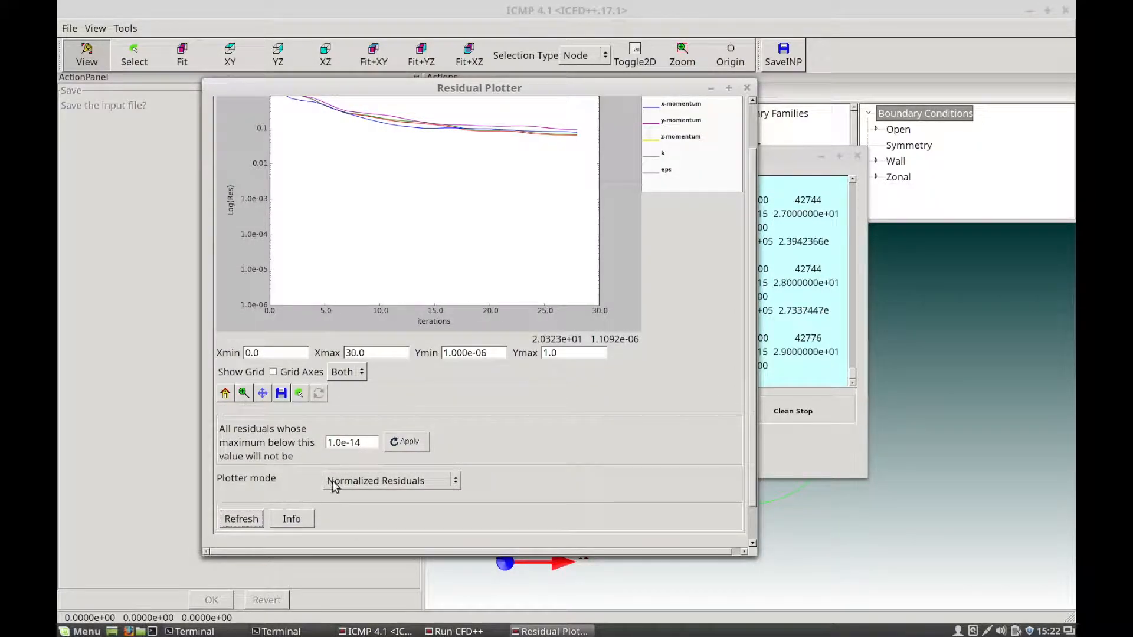
scroll(749, 314, up, 3)
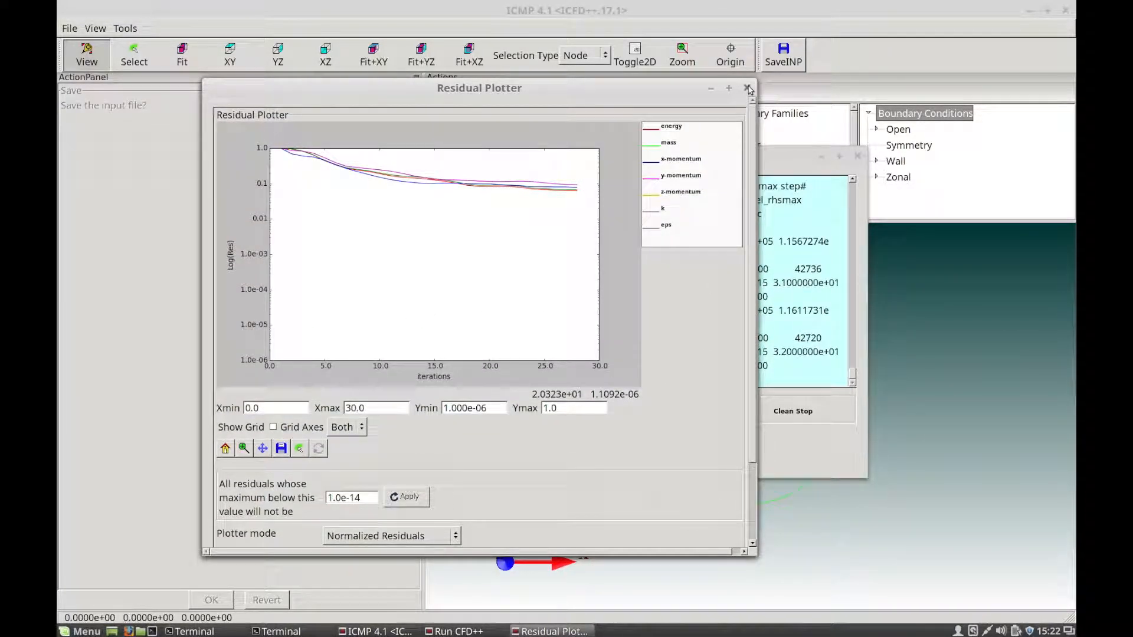
click(747, 87)
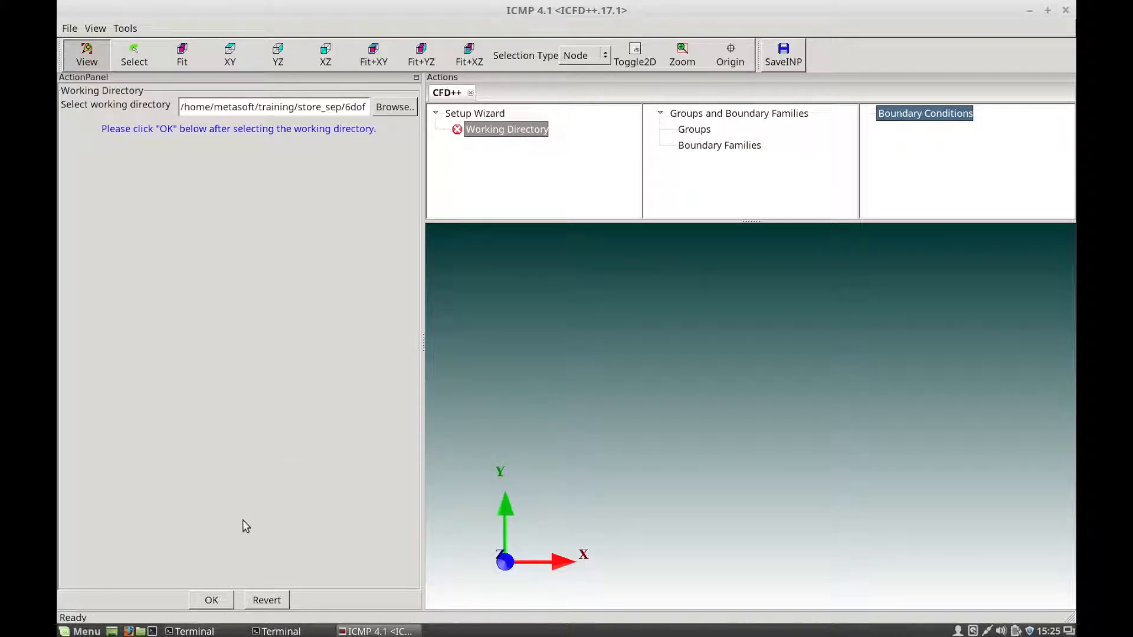
- Use the store_sep/6dof working directory, re-run the exbcsgrp tool for the cell groups, and load the existing input file without re-analyzing the grid
click(228, 602)
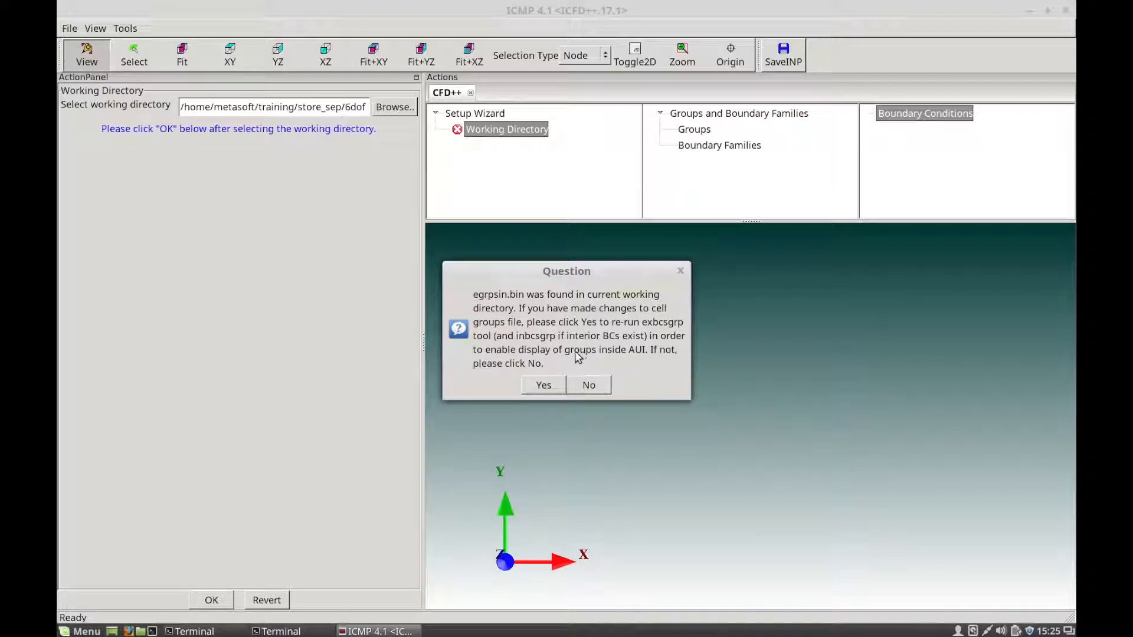
click(547, 387)
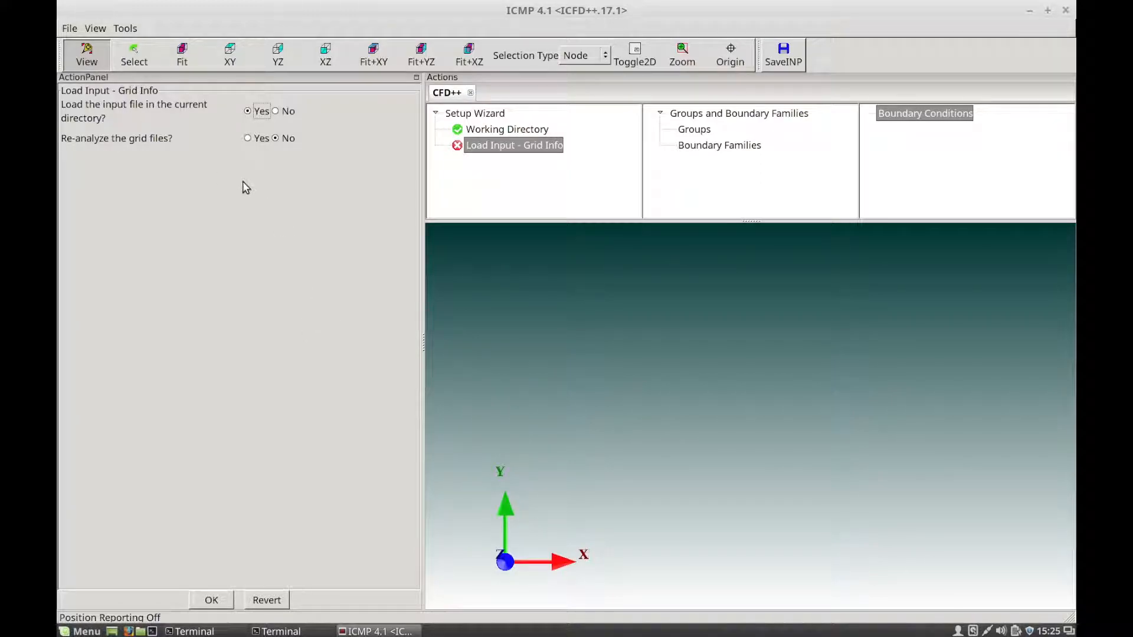
click(227, 600)
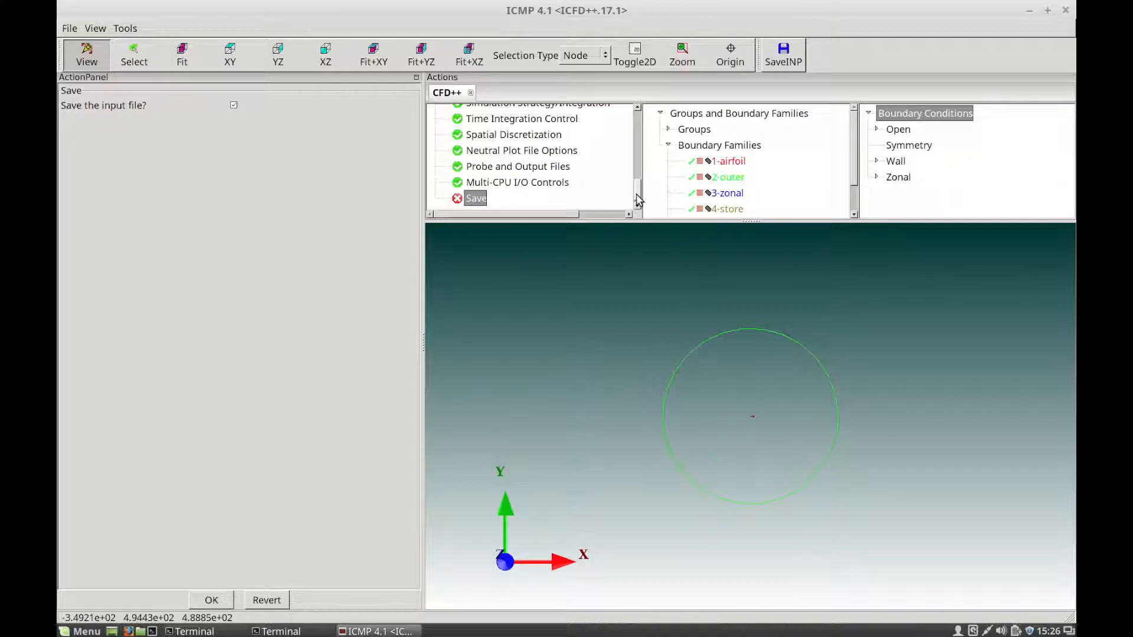
- Change the simulation type in the CFD Problem Definition to Transient and accept it
drag(635, 196, 642, 133)
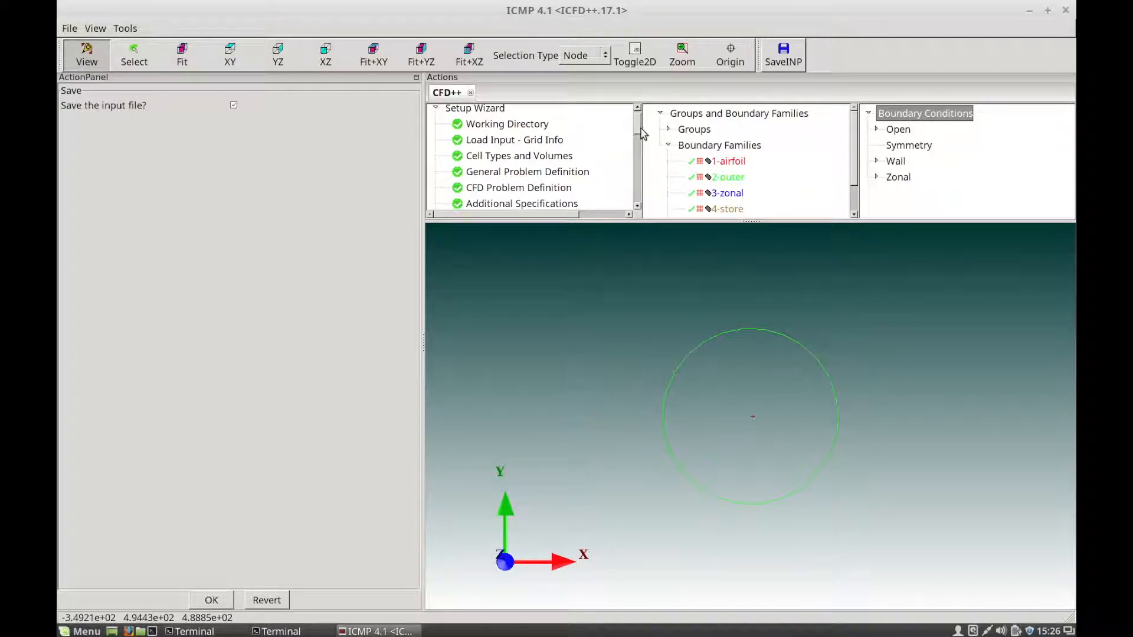
click(530, 189)
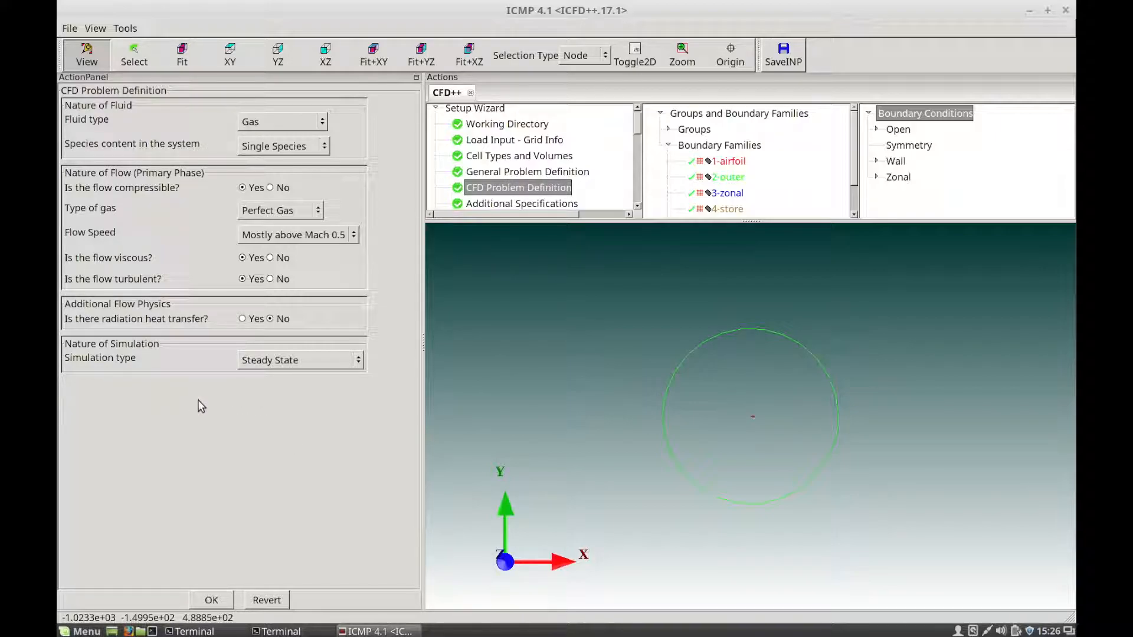
click(295, 363)
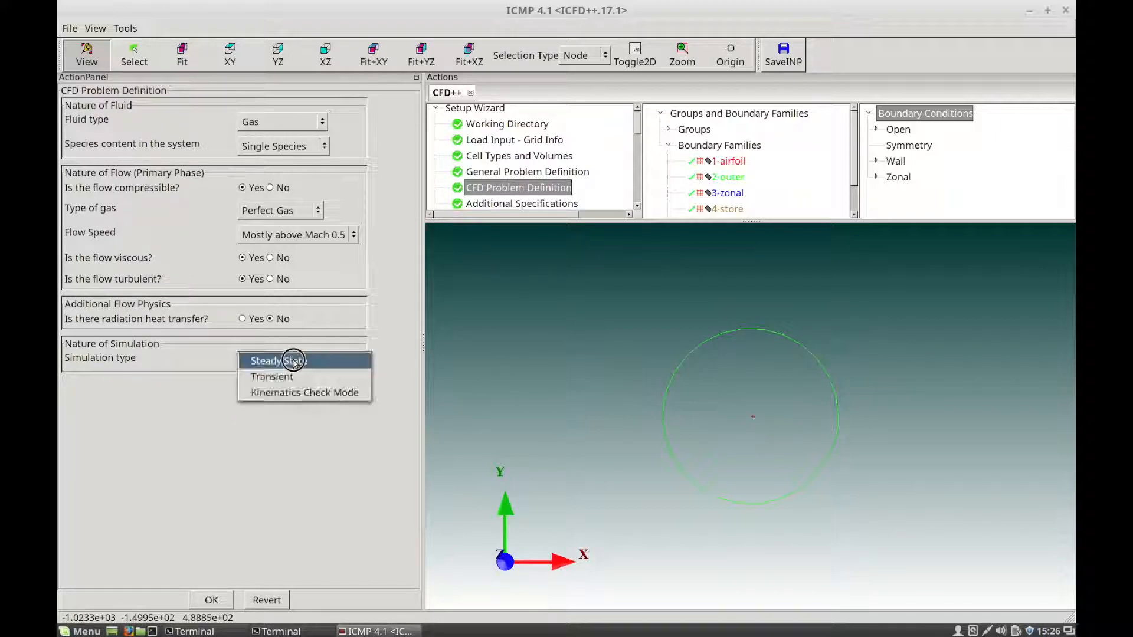
click(295, 377)
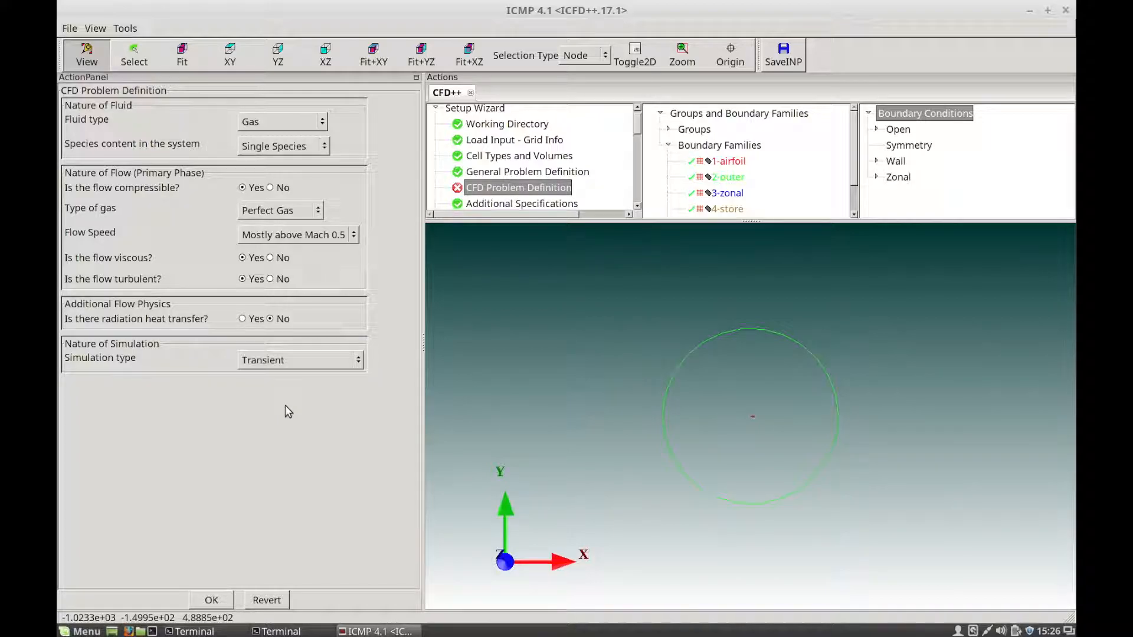
click(227, 601)
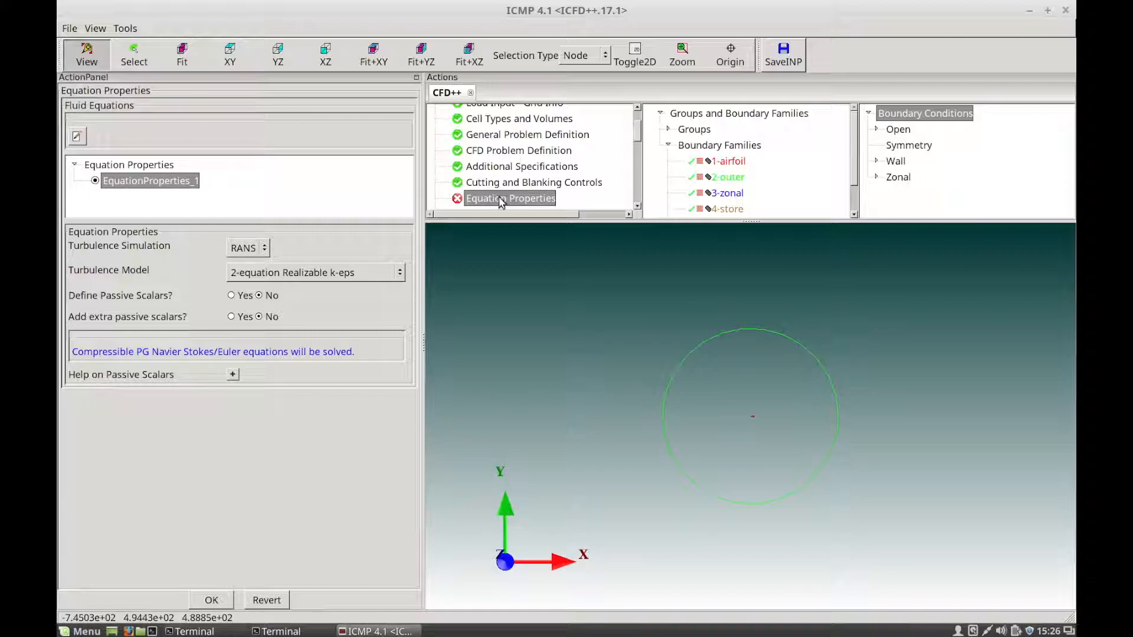
- In the Additional Specifications, apply grid motion with 6DOF-based motion activated and accept the settings
click(511, 170)
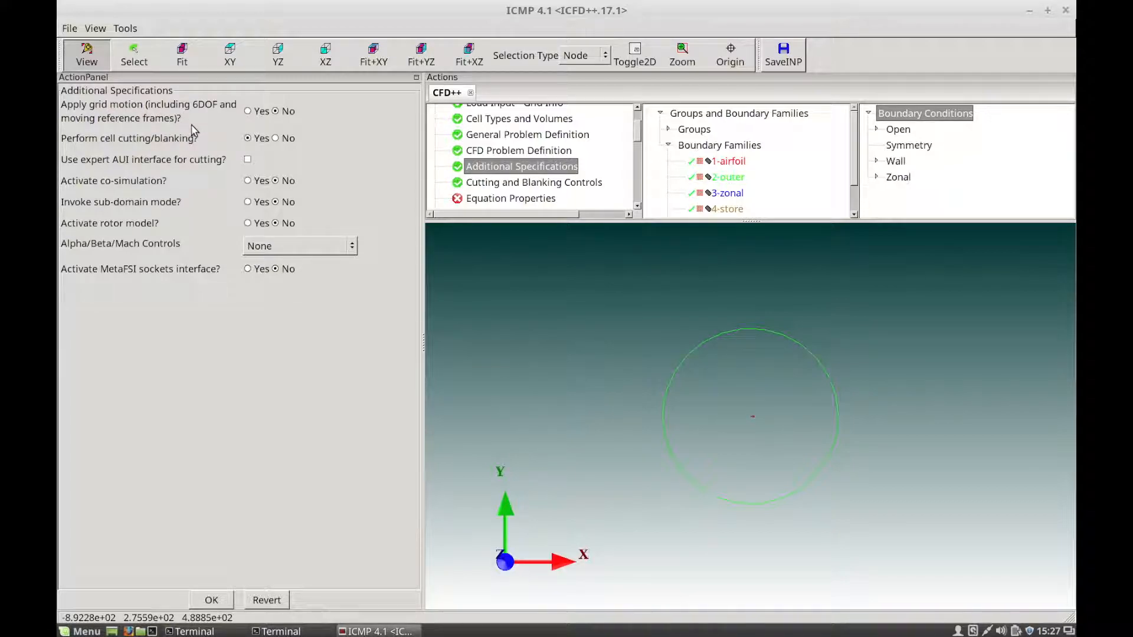
click(248, 112)
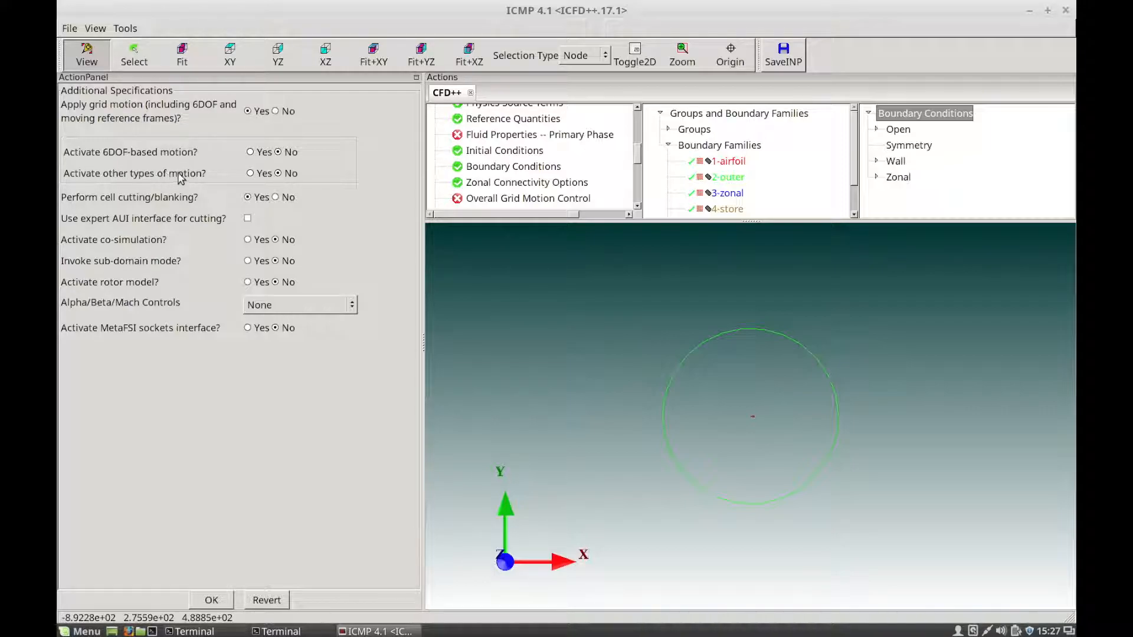
click(250, 153)
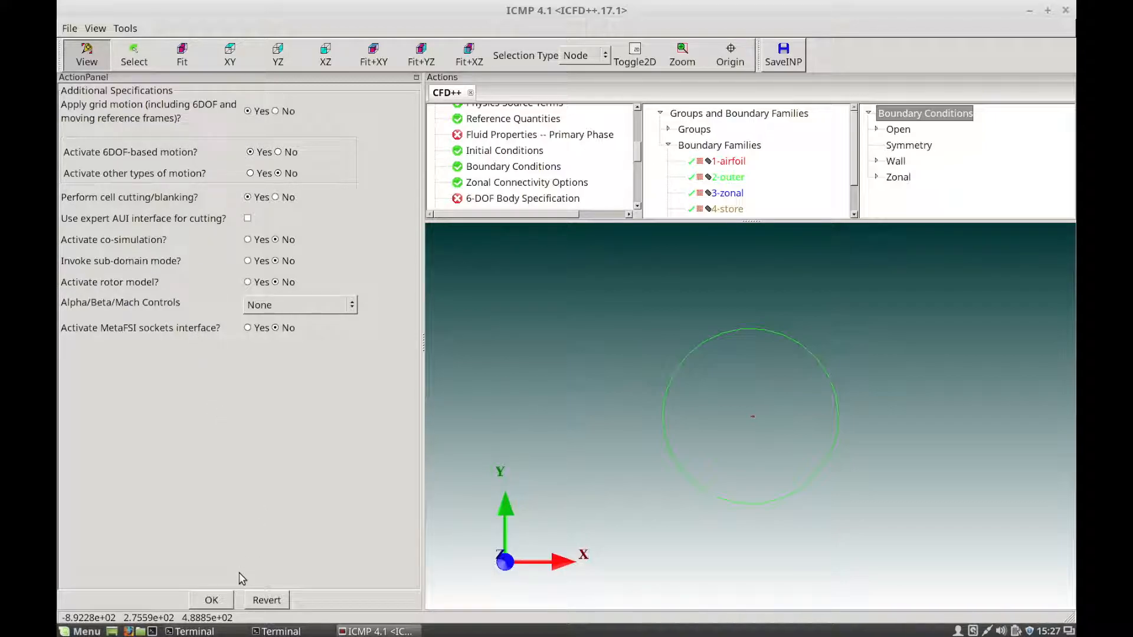
click(228, 601)
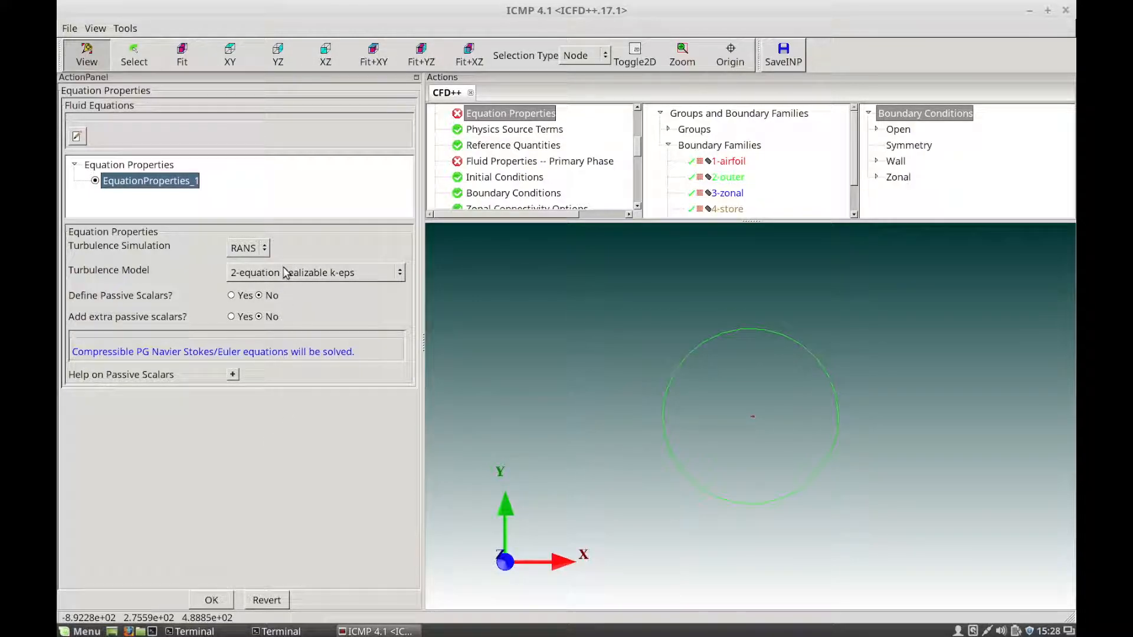
- Accept the existing Equation Properties and the Air properties of the primary phase fluid
click(227, 601)
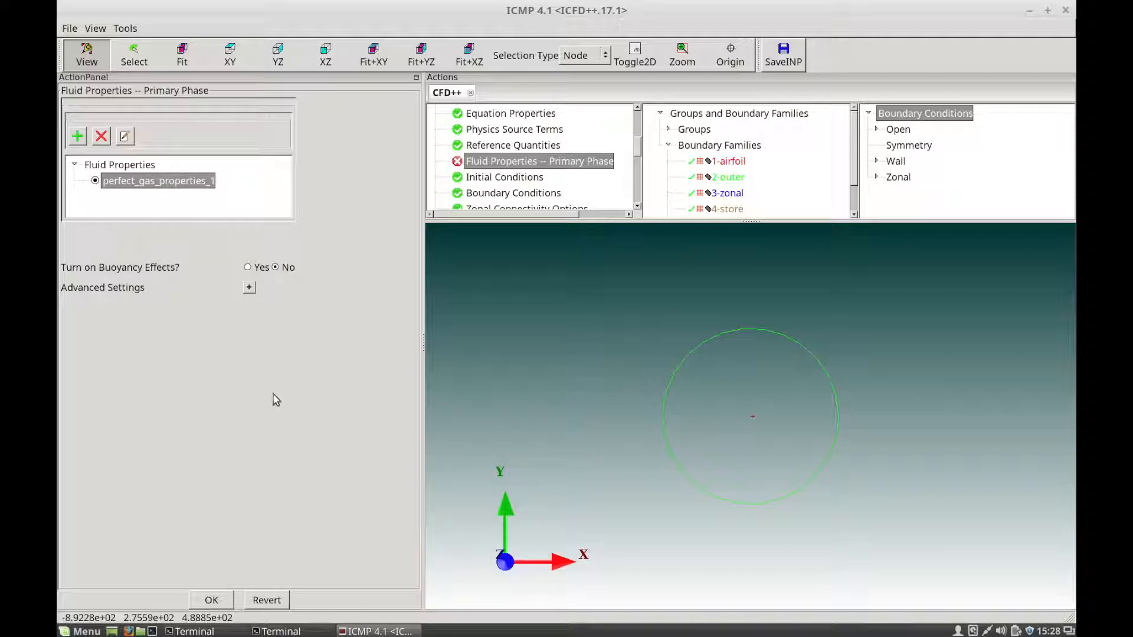
click(127, 142)
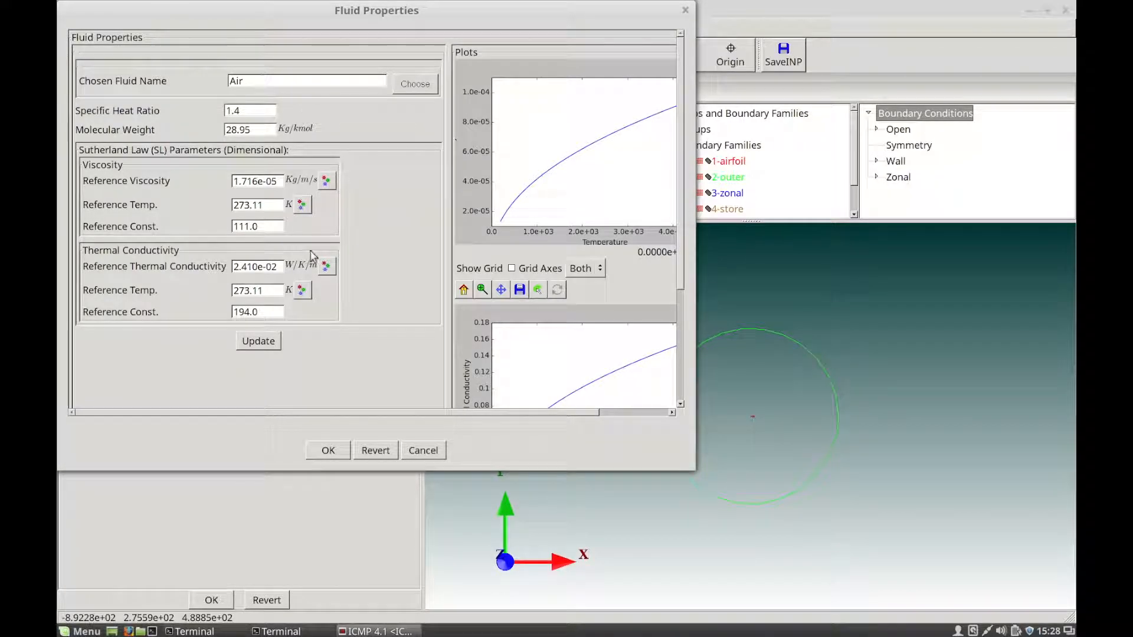
click(328, 451)
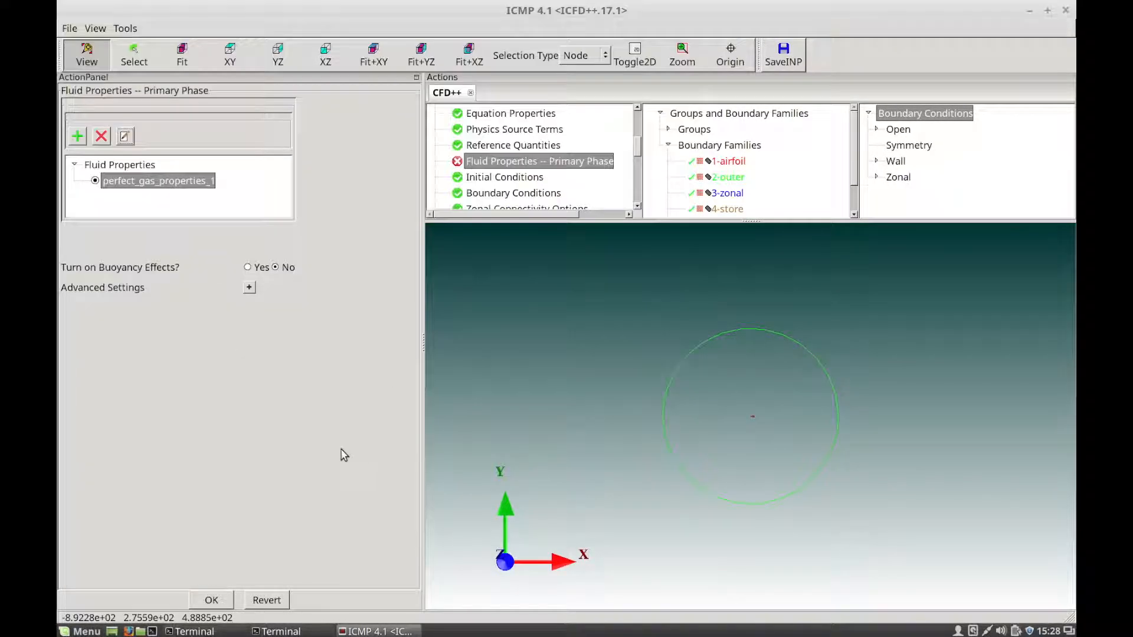
click(229, 602)
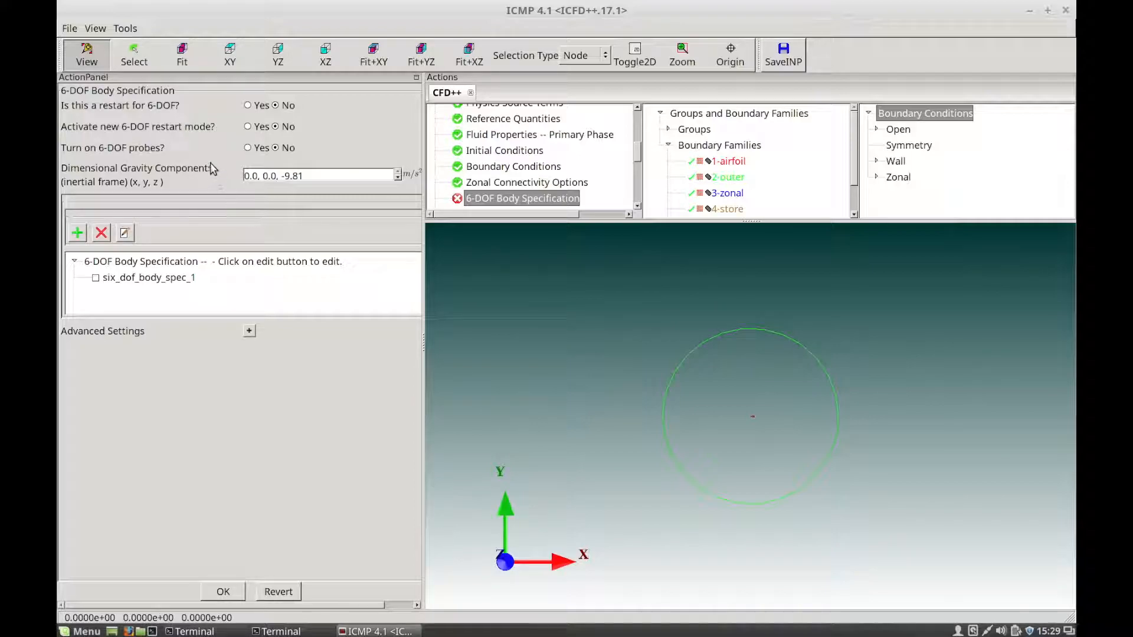
- Turn on the 6-DOF probes with an output interval of 1 and set the gravity components to 0.0, -9.81, 0
click(250, 150)
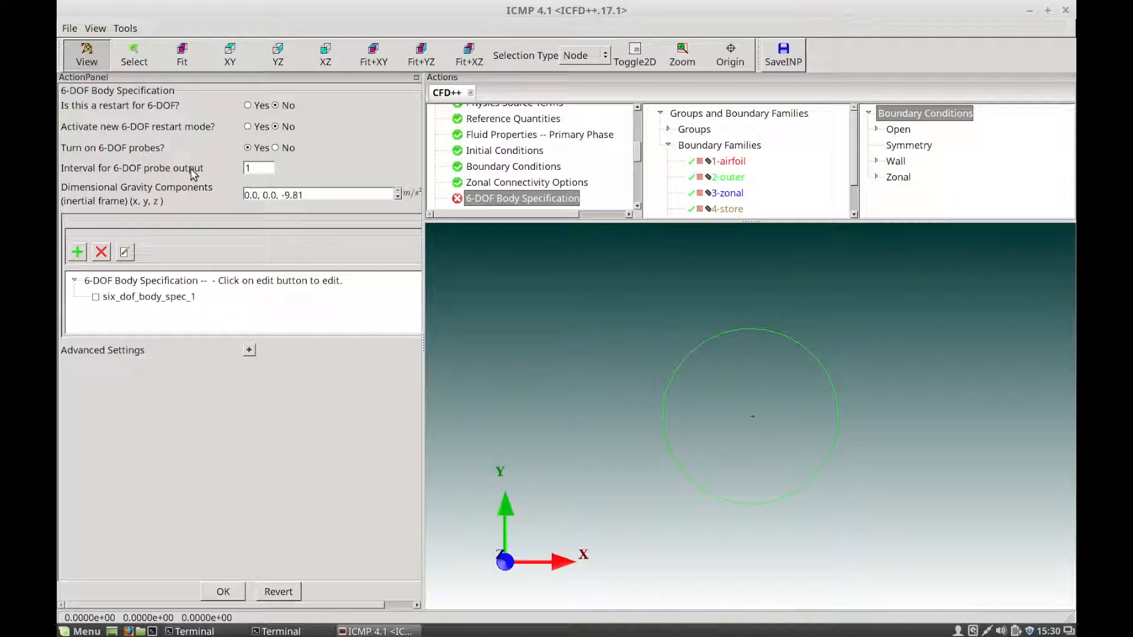
click(252, 169)
right_drag(741, 420, 731, 310)
right_drag(801, 453, 783, 338)
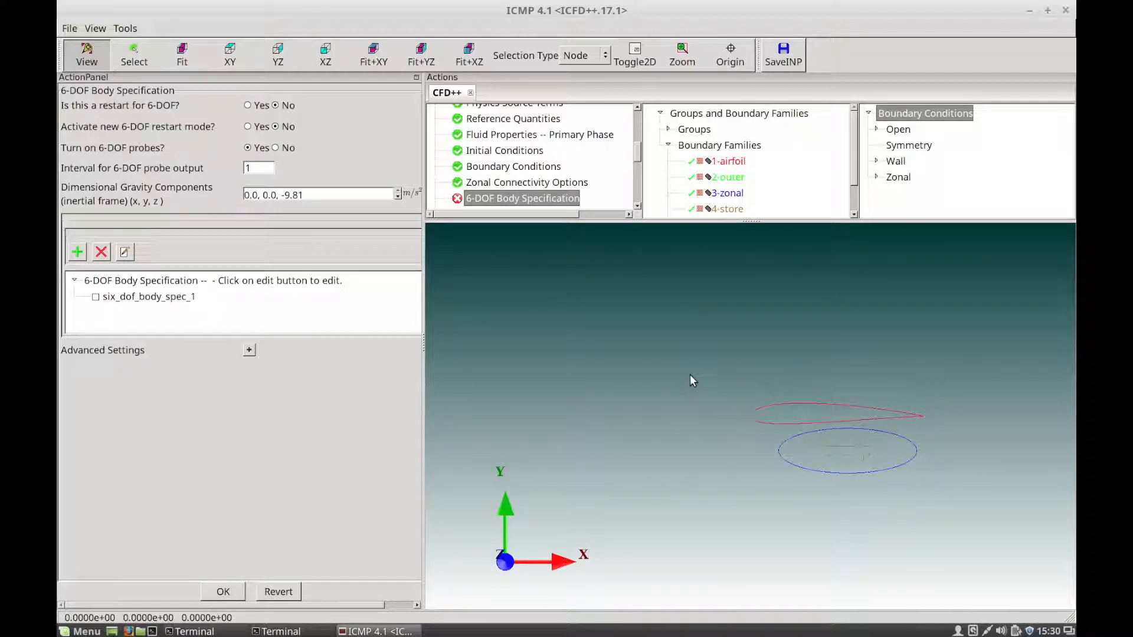
click(264, 194)
drag(264, 193, 328, 195)
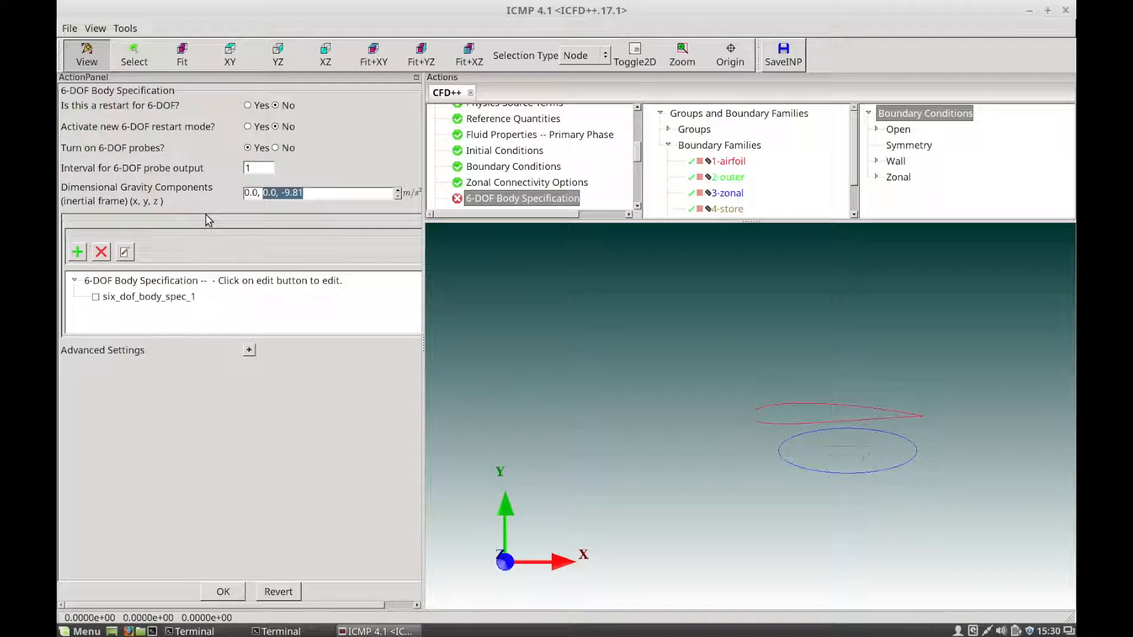
text(-9.)
text(81)
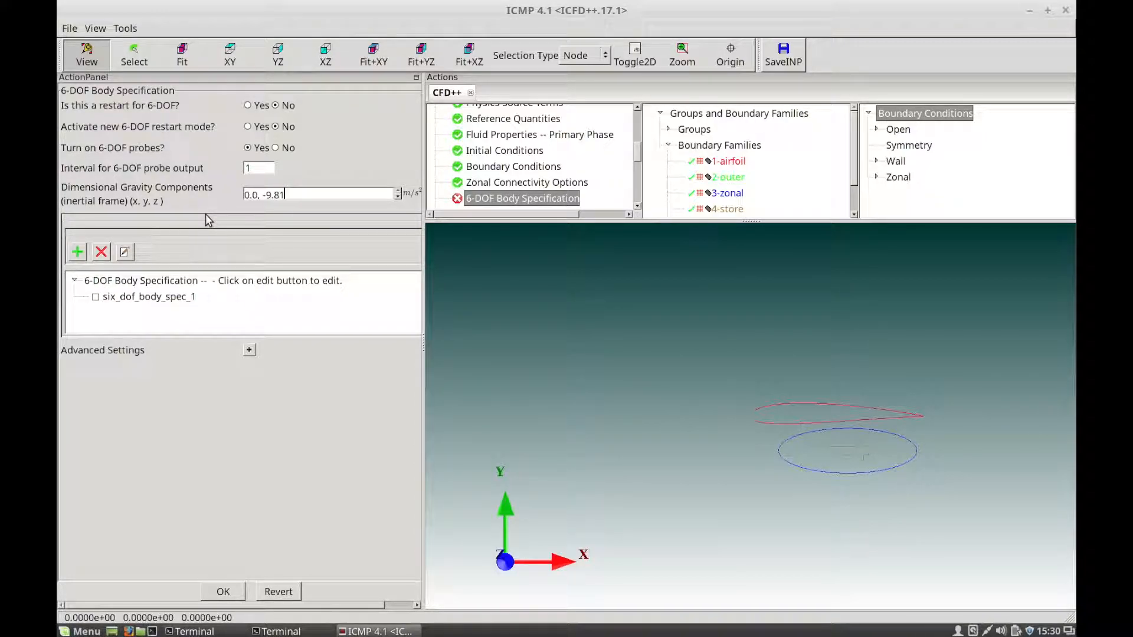
text(, 0)
- Enable the six_dof_body_spec_1 entry and open its specification for editing, keeping Single Group as the body's cell group association
click(134, 283)
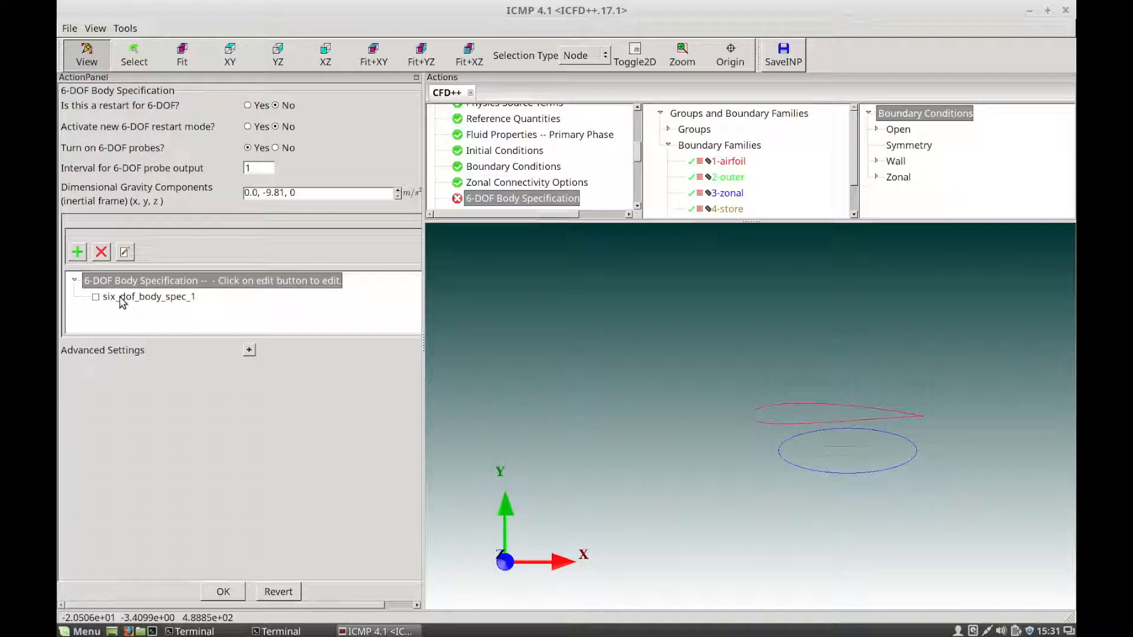
click(96, 298)
click(160, 300)
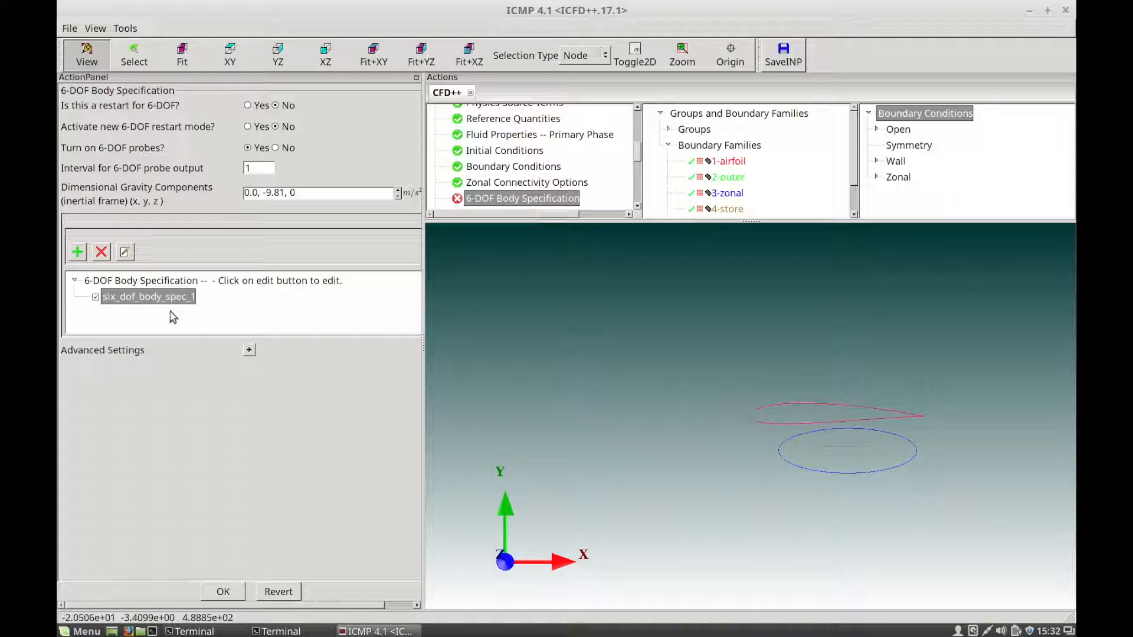
click(124, 252)
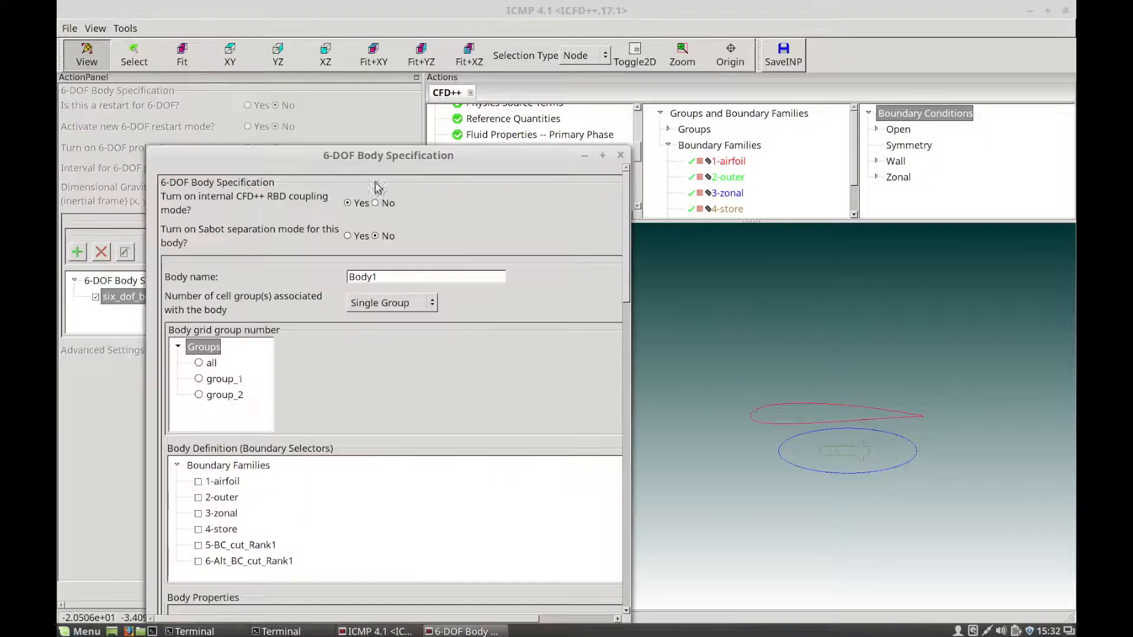
drag(404, 161, 408, 58)
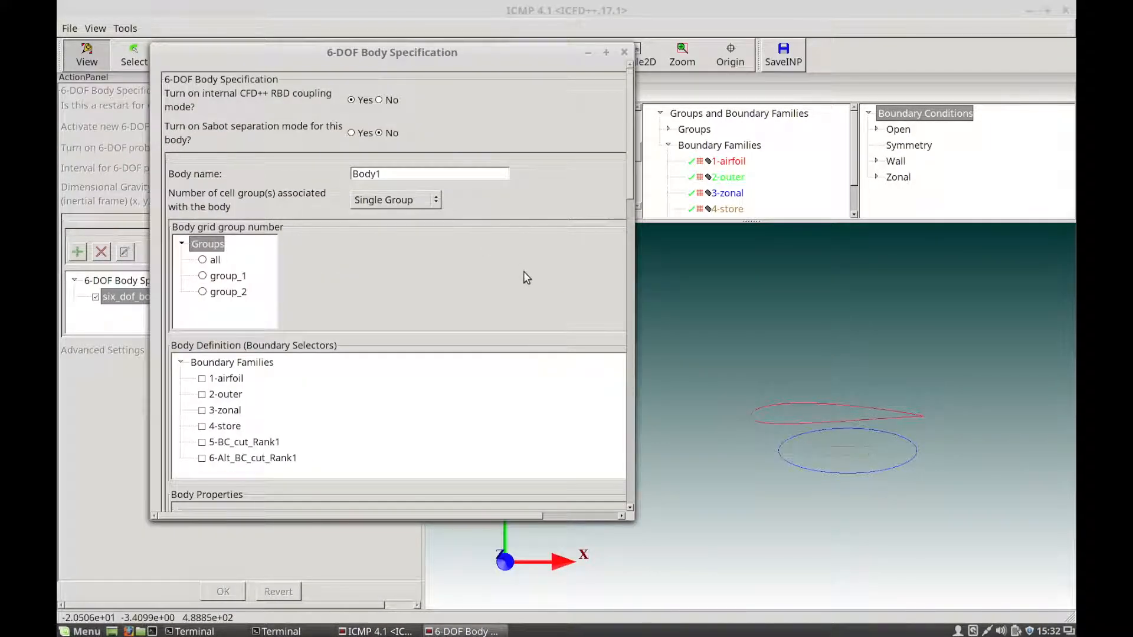
drag(634, 520, 711, 546)
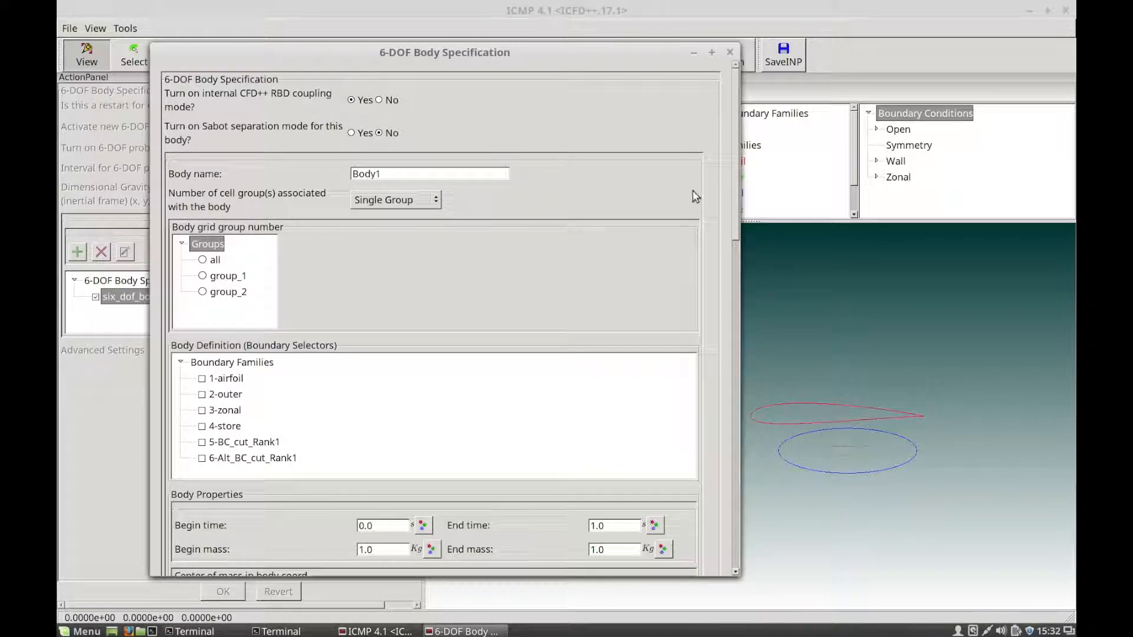
drag(736, 187, 736, 192)
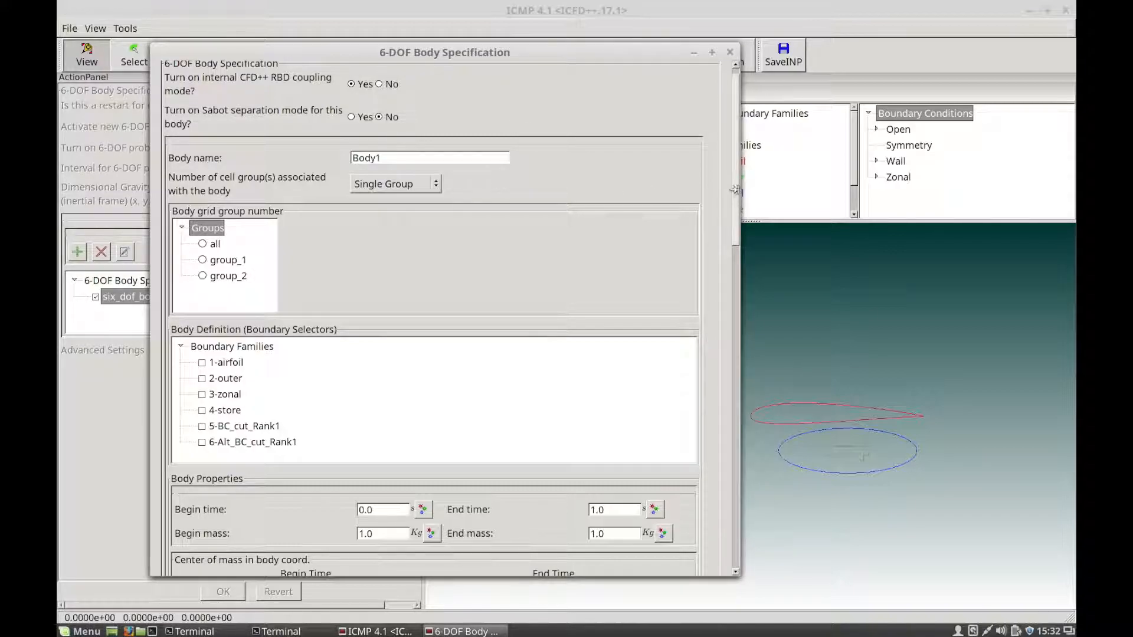
drag(738, 190, 734, 218)
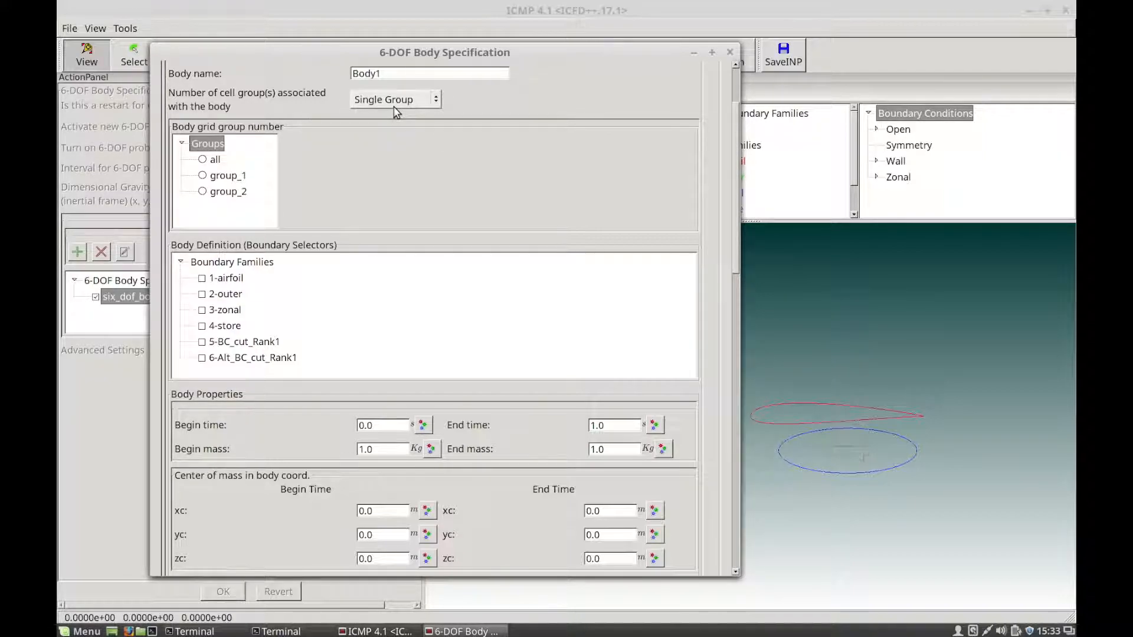
click(410, 101)
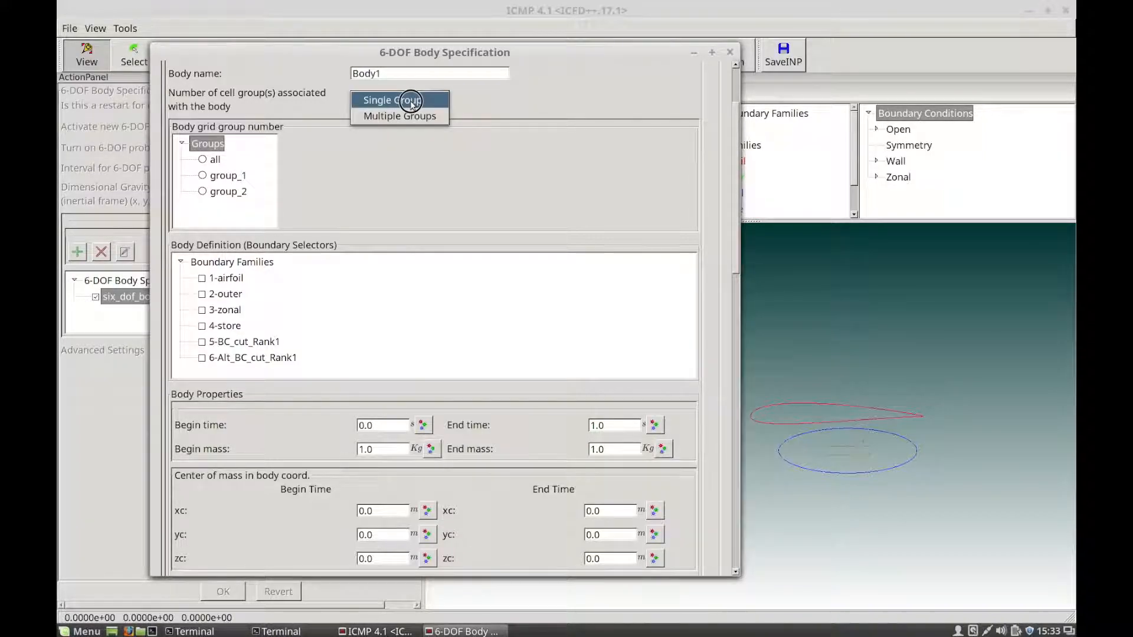
click(313, 99)
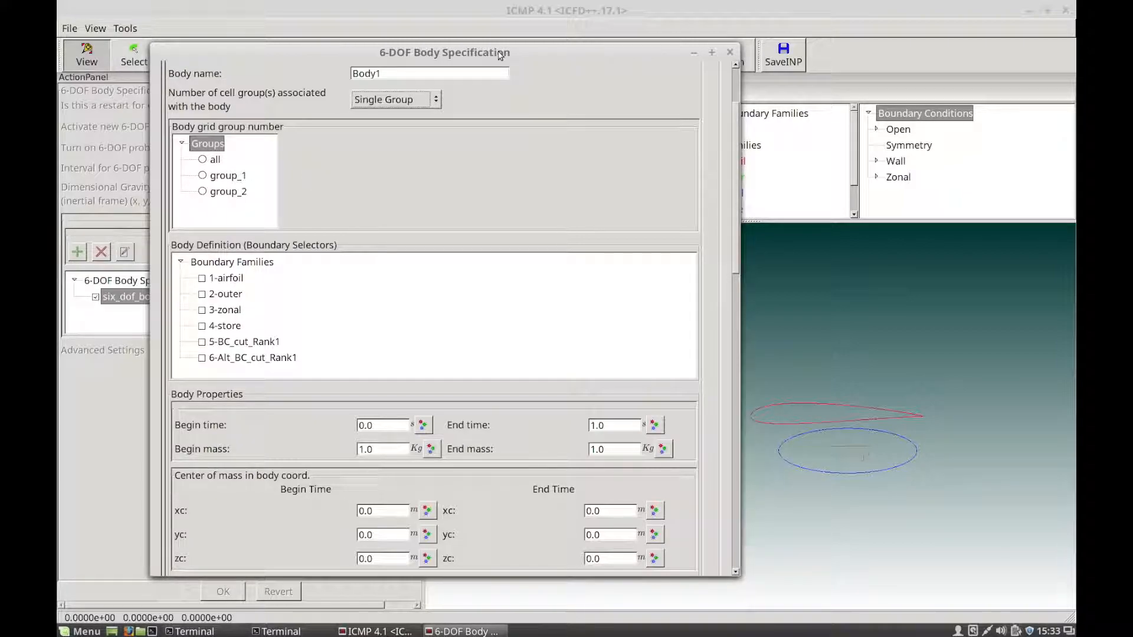
- Highlight group_1 and group_2 on the displayed 2D mesh, and assign group_2 as the body grid group
drag(496, 51, 225, 79)
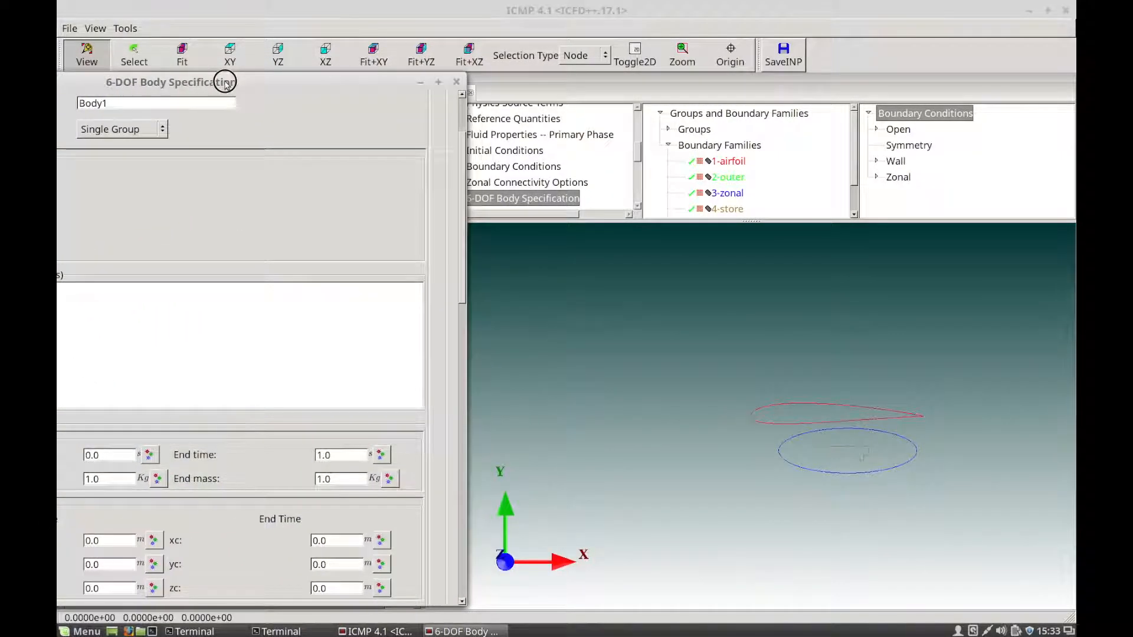
drag(325, 86, 229, 82)
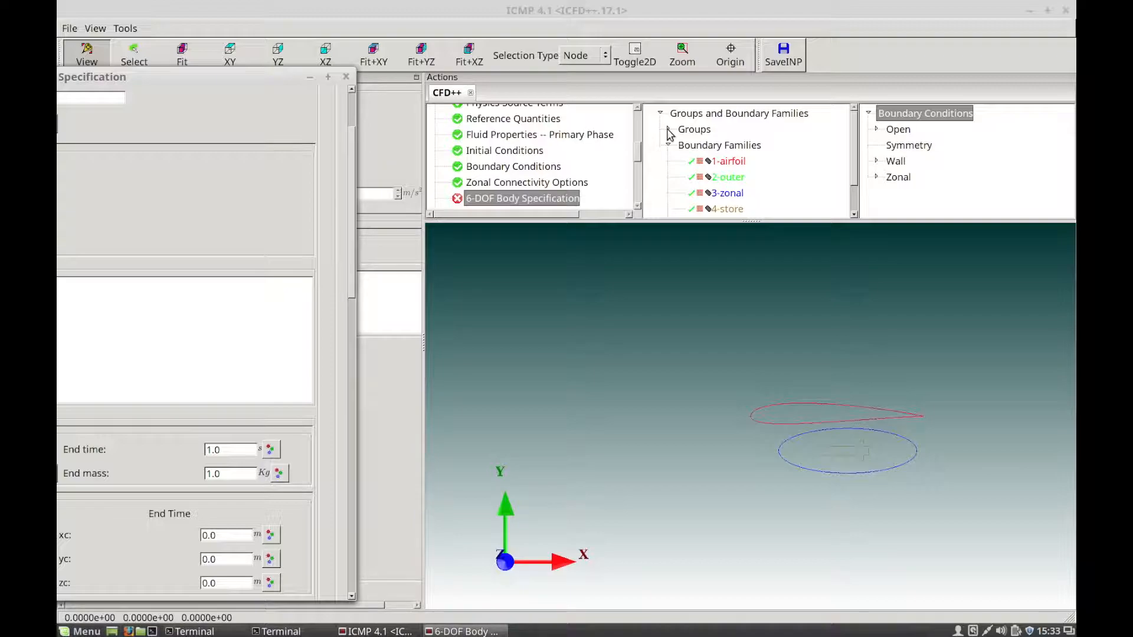
click(670, 132)
click(669, 129)
scroll(850, 147, down, 2)
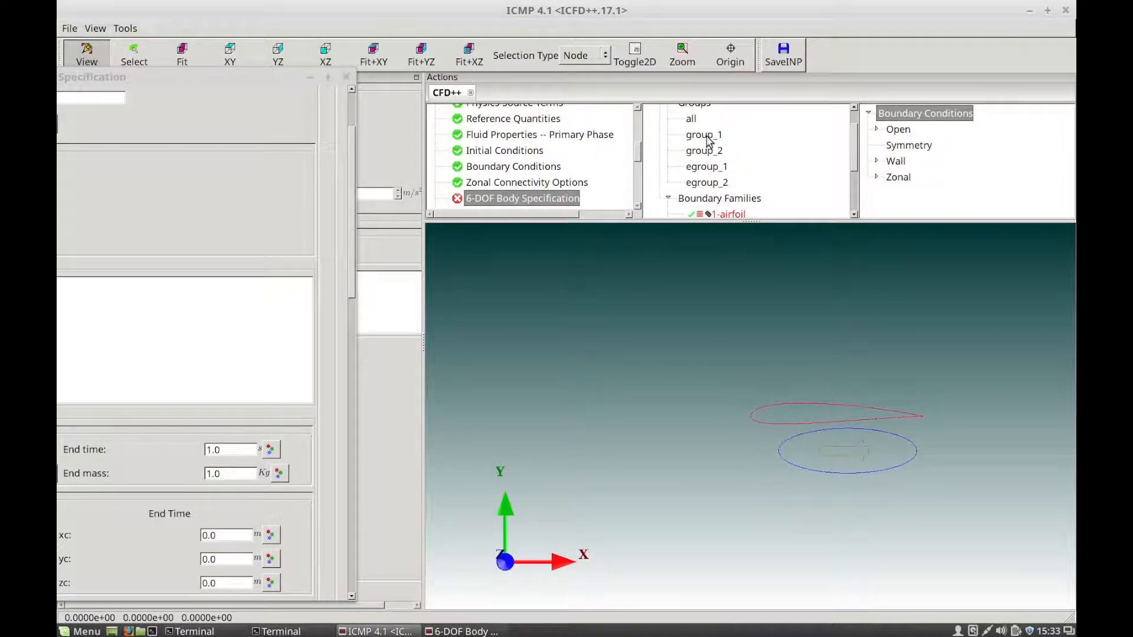
click(706, 135)
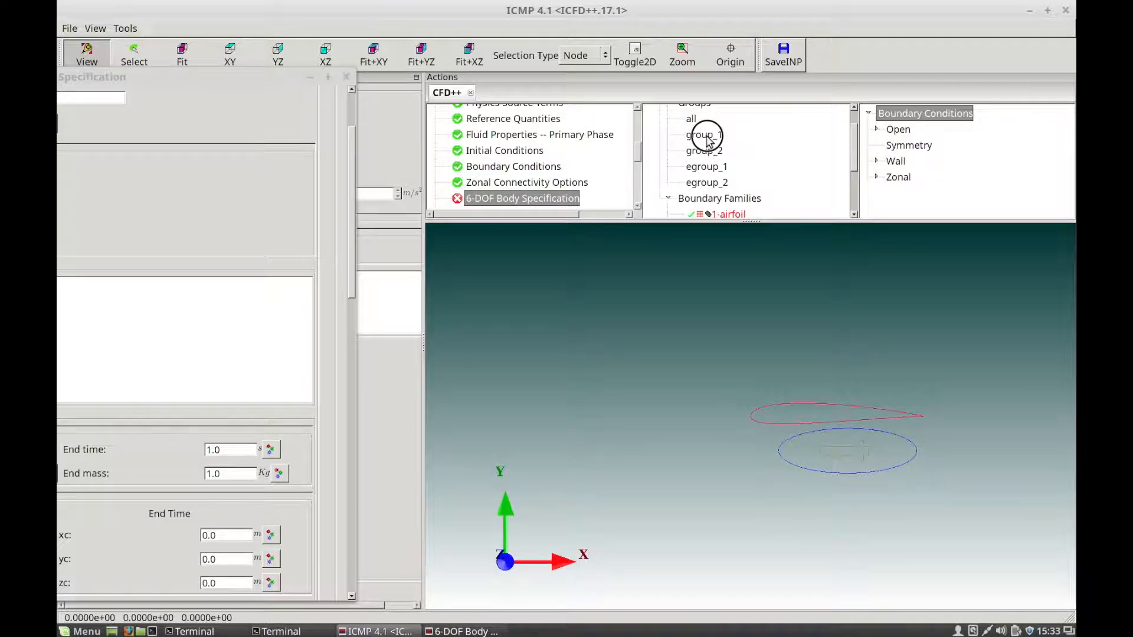
click(636, 59)
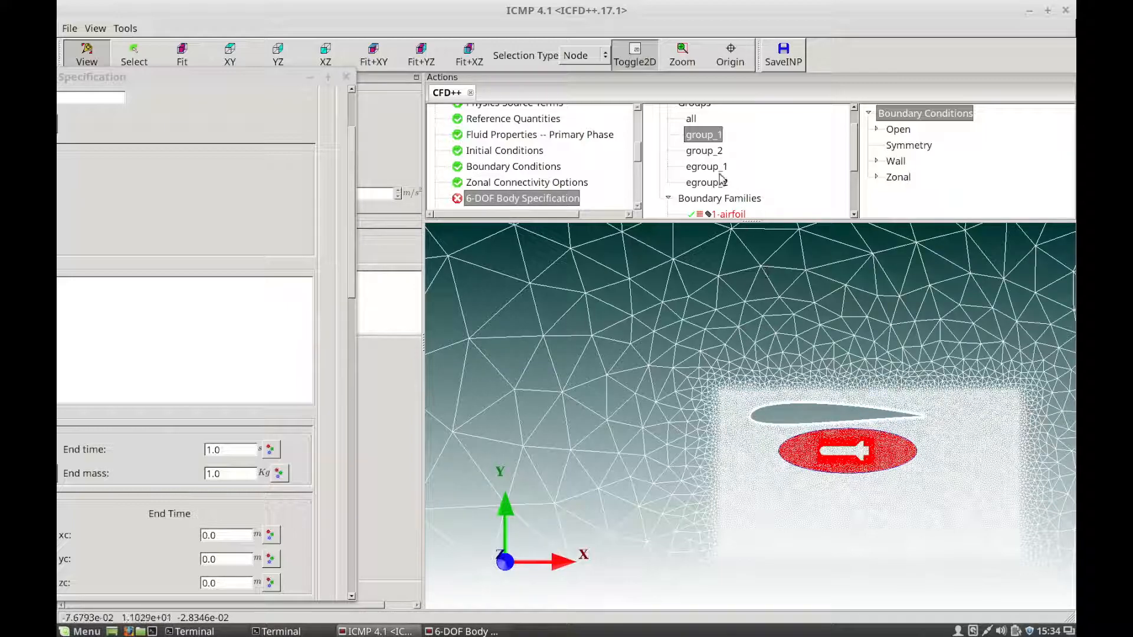
click(708, 152)
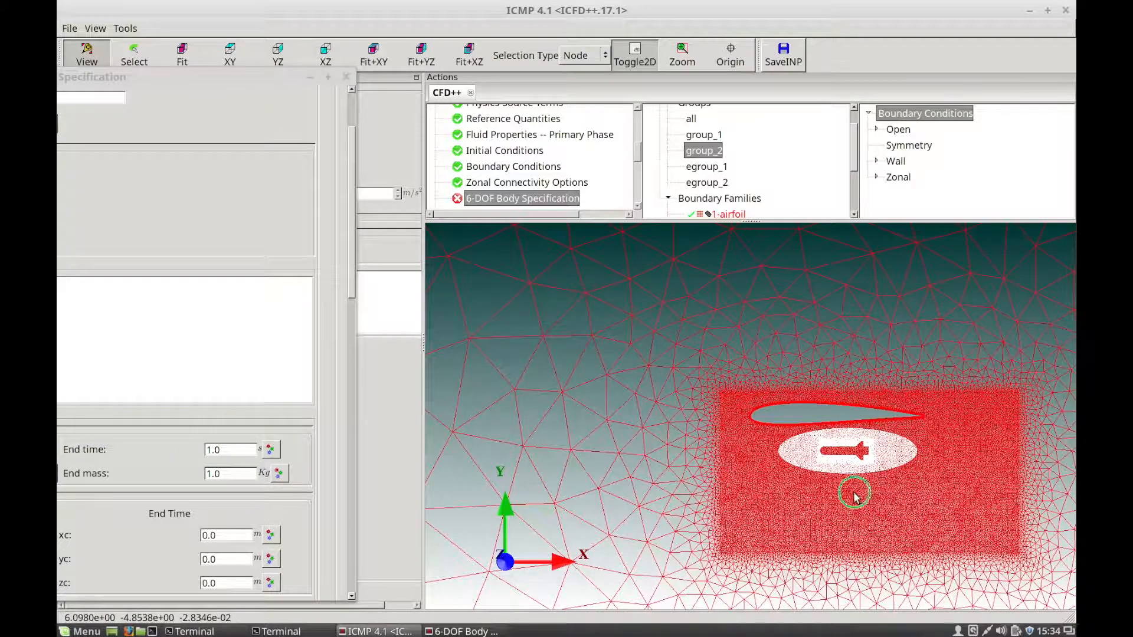
scroll(847, 425, up, 3)
scroll(822, 422, up, 1)
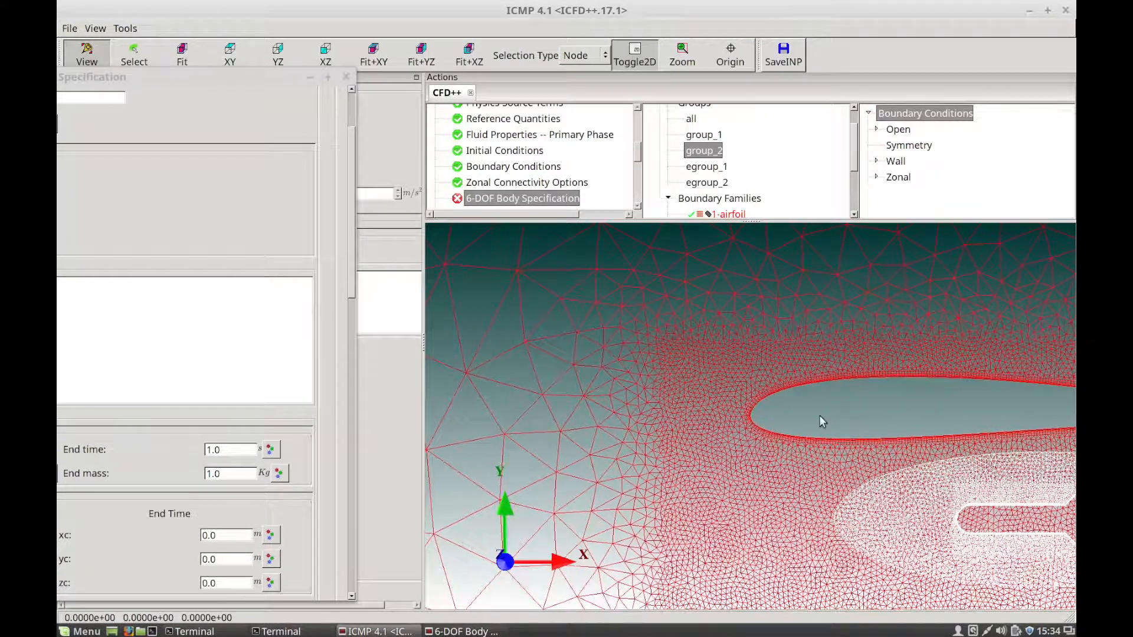
scroll(823, 422, down, 5)
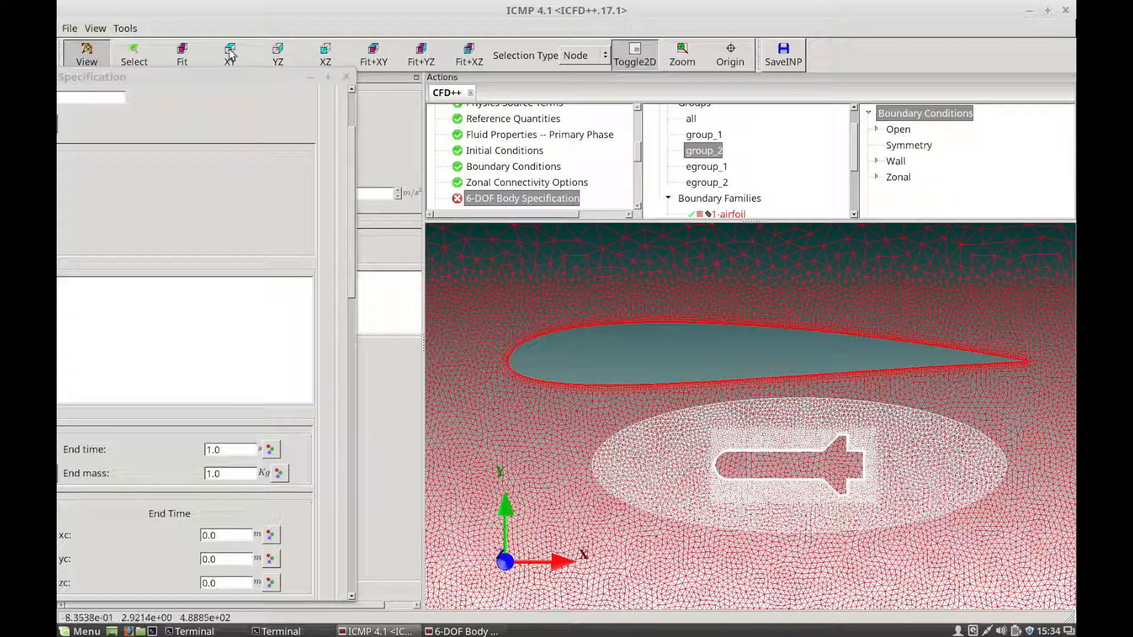
drag(208, 74, 493, 63)
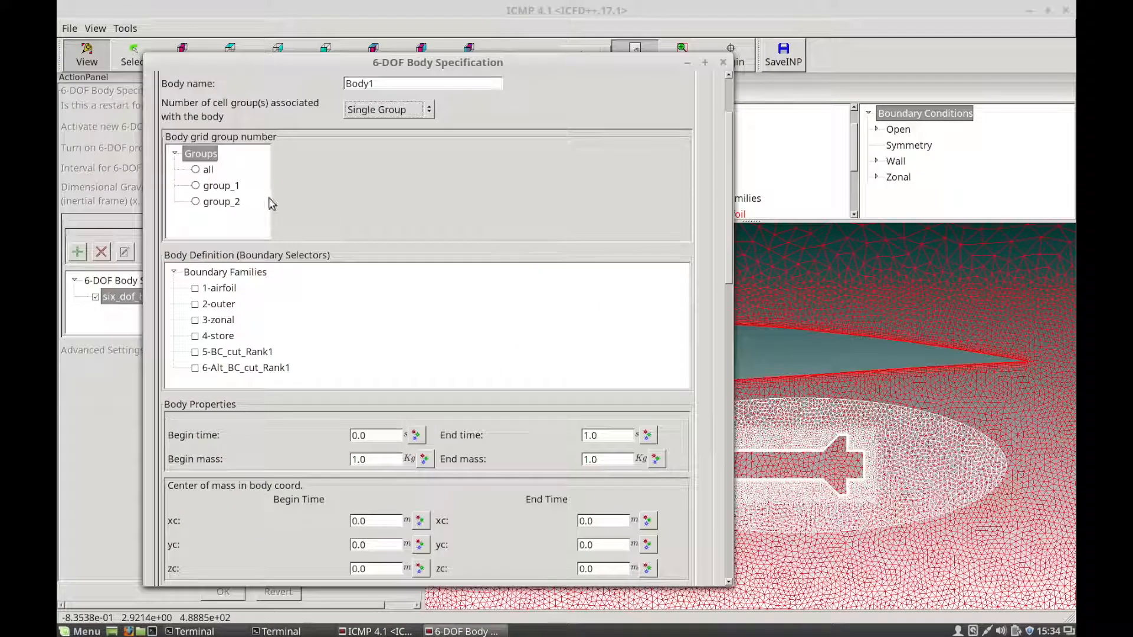
click(195, 202)
- Hide the 2D mesh, highlight the 4-store boundary family in the model, and select 4-store as the body definition
drag(730, 254, 734, 305)
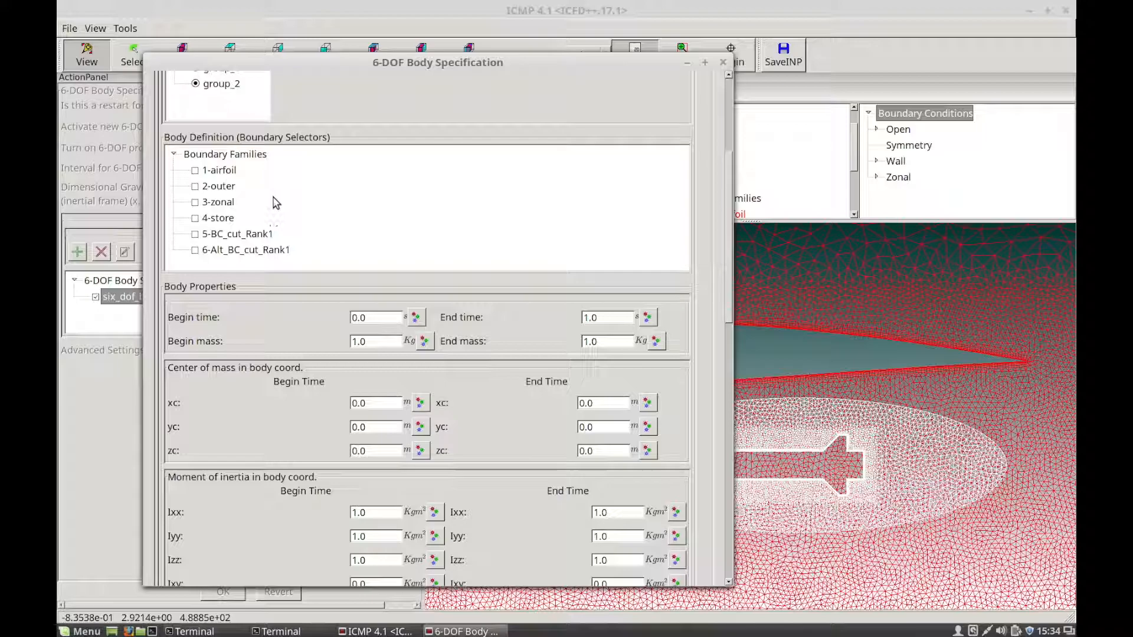
drag(590, 67, 168, 69)
click(635, 55)
mouse_move(856, 155)
mouse_down()
mouse_move(860, 192)
mouse_move(853, 154)
mouse_up()
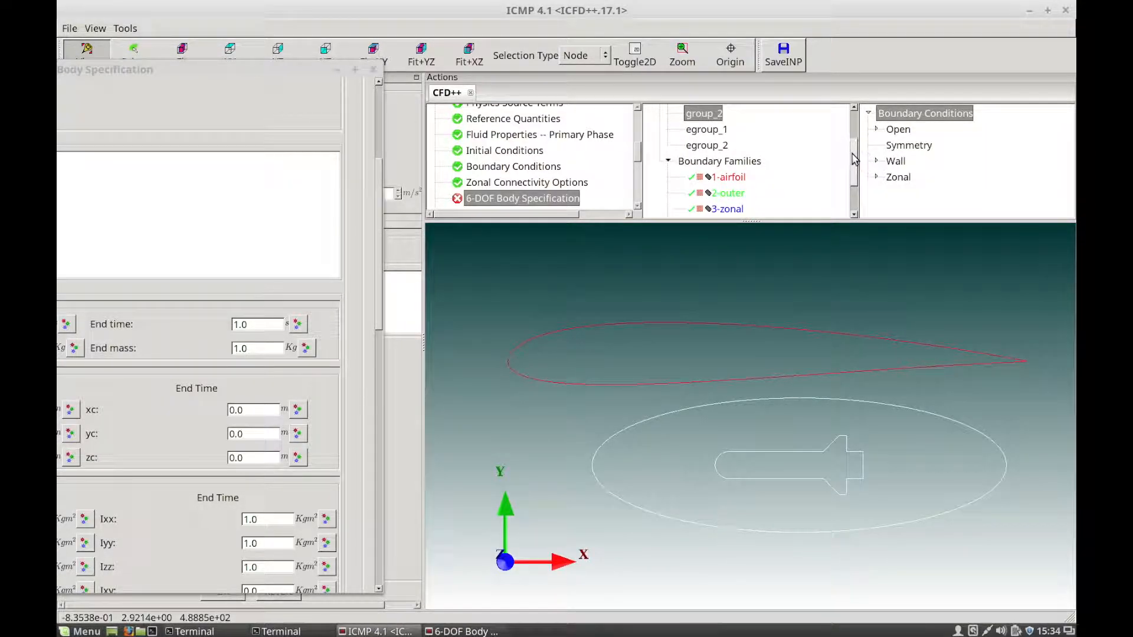
click(750, 164)
drag(857, 170, 855, 197)
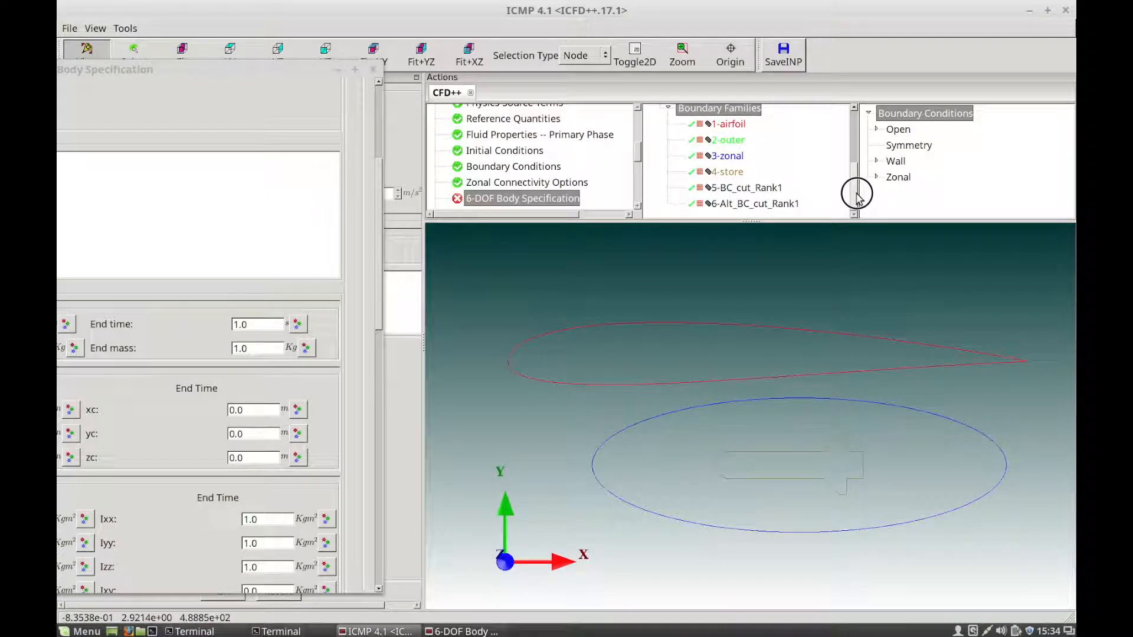
click(735, 172)
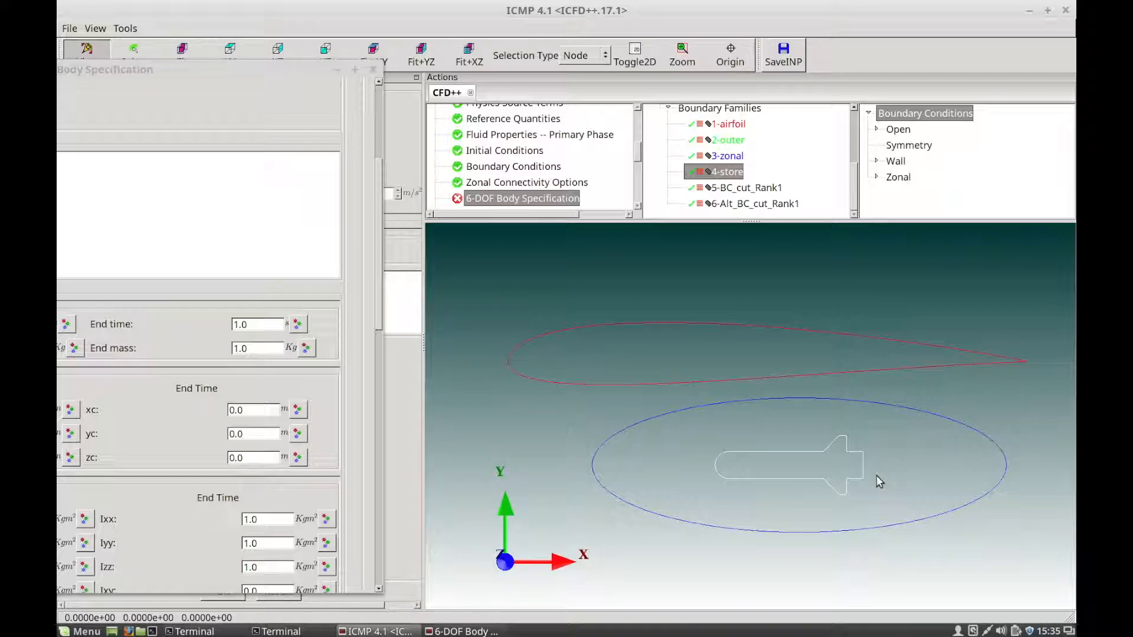
drag(263, 68, 618, 52)
click(210, 203)
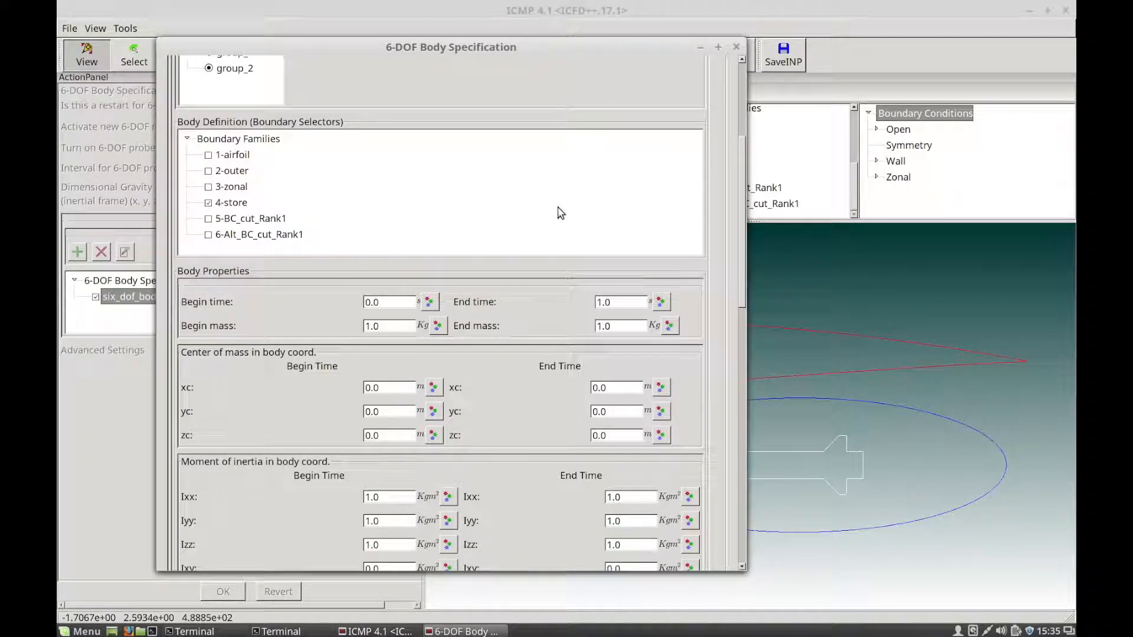
- Set the body's begin mass to 2000 kg in the body properties
drag(742, 195, 741, 270)
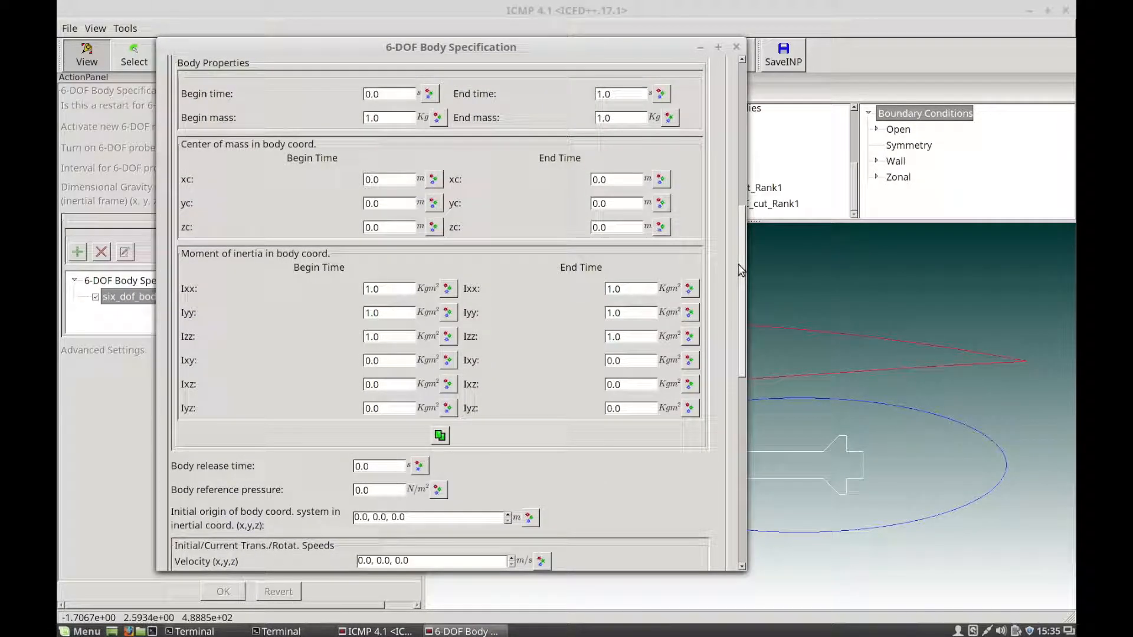
scroll(741, 263, up, 1)
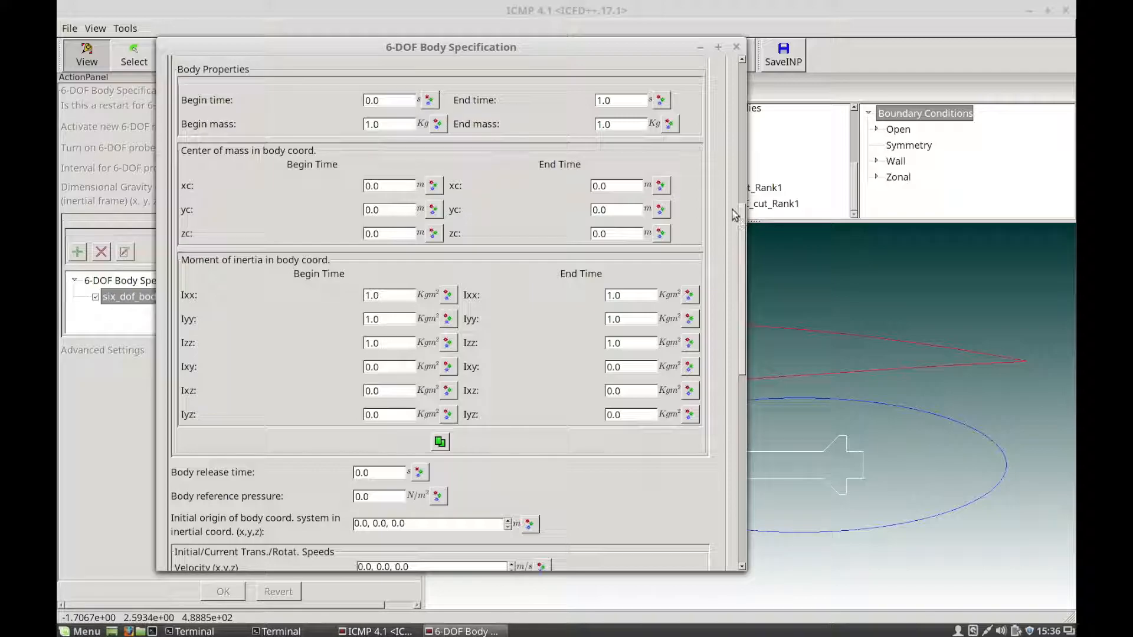
click(370, 124)
text(2000)
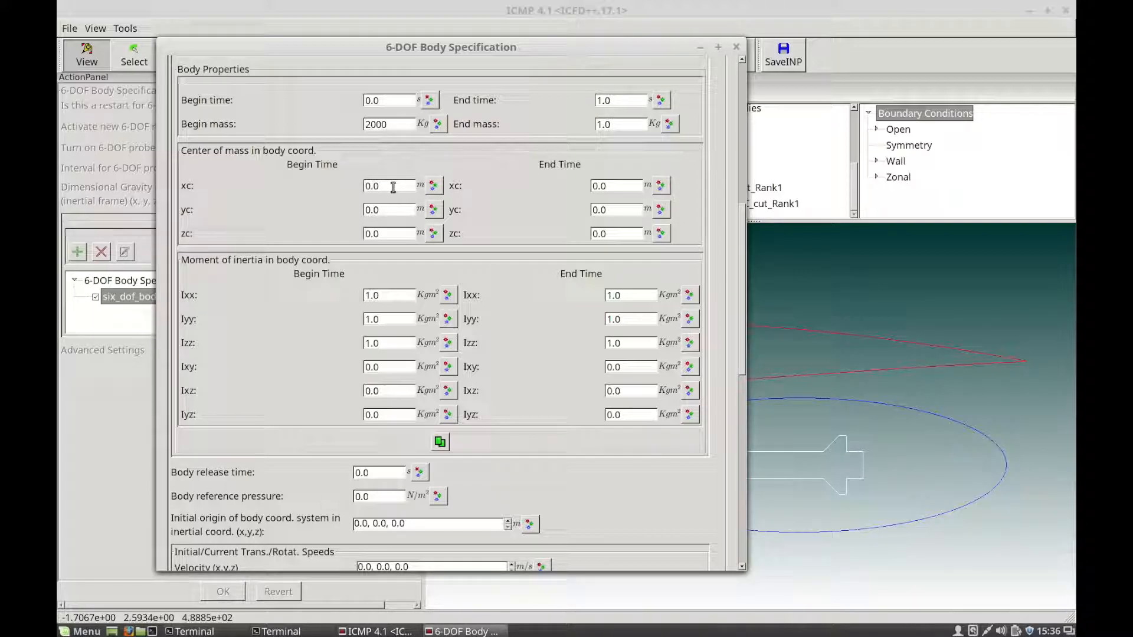
- Display the 2D mesh to locate the store's center, and set its begin-time center of mass to xc 4.8 m and yc -2 m
drag(601, 48, 235, 15)
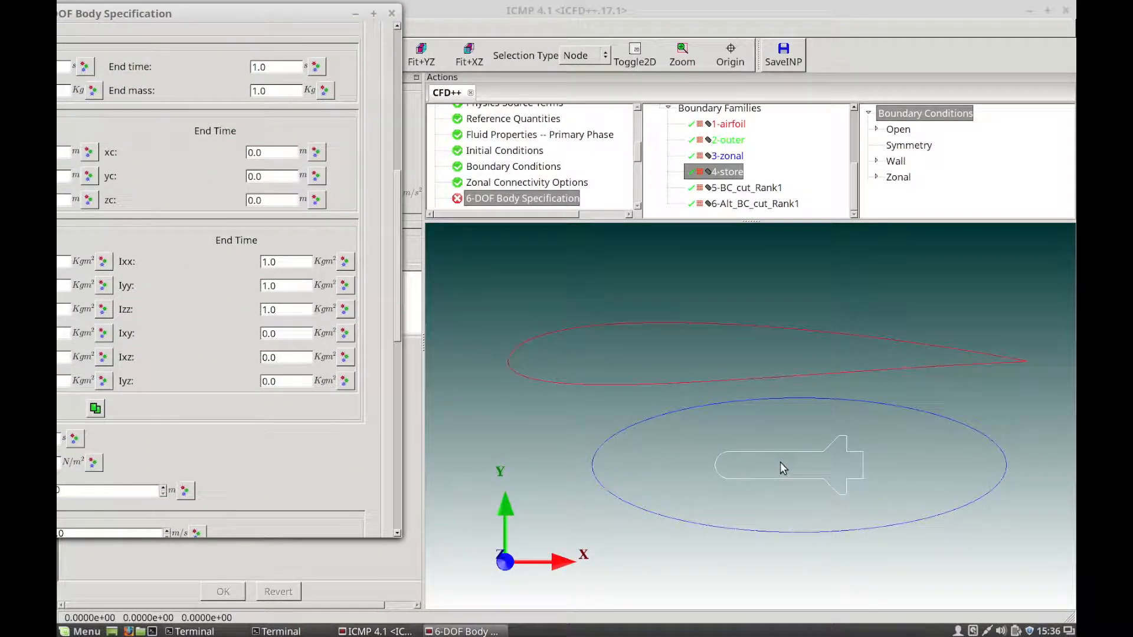
click(635, 55)
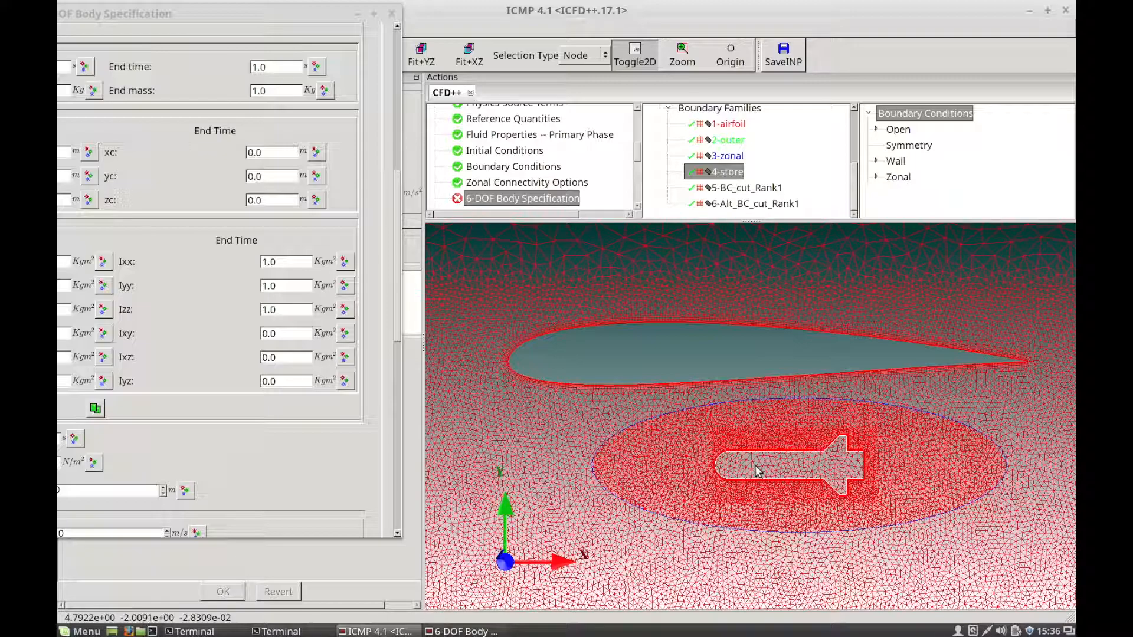
drag(311, 13, 714, 51)
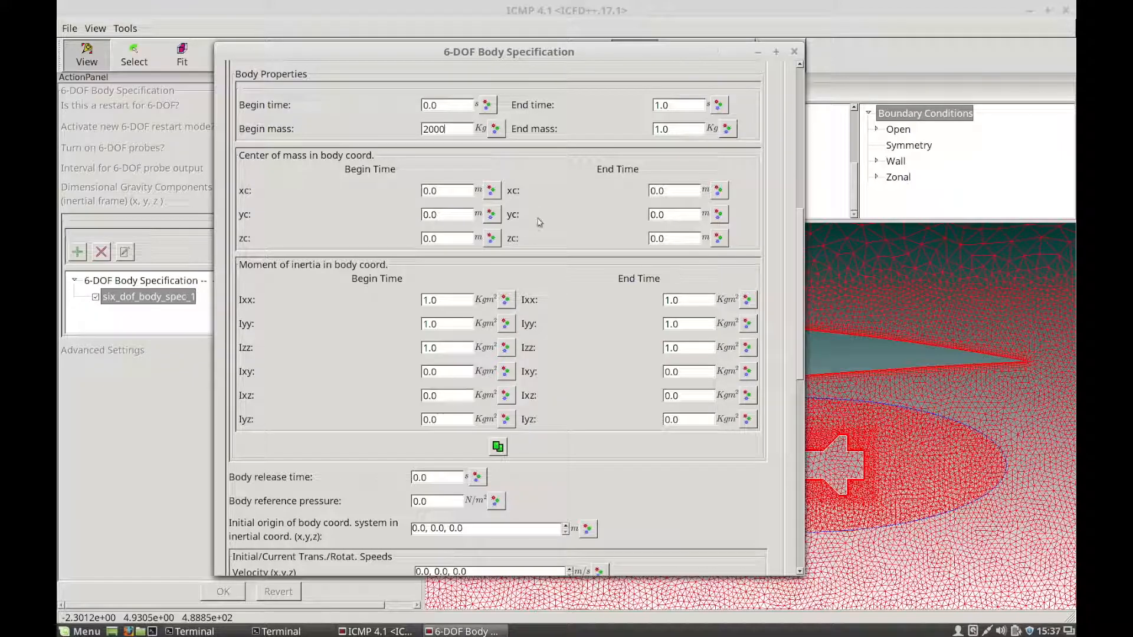
double_click(429, 190)
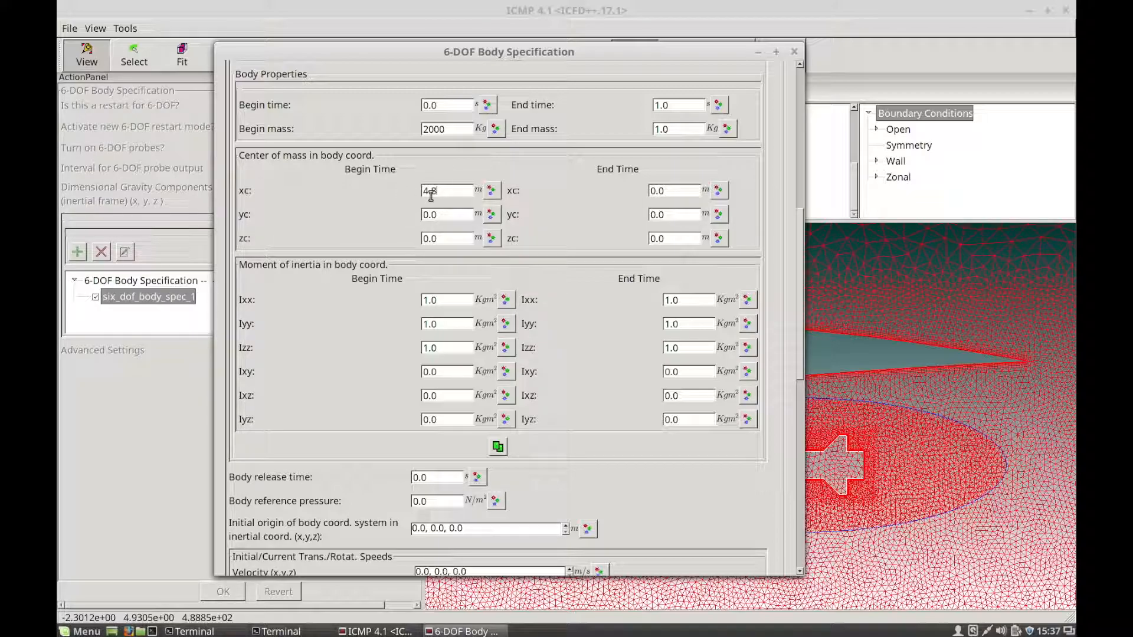
drag(444, 213, 401, 211)
drag(631, 52, 483, 38)
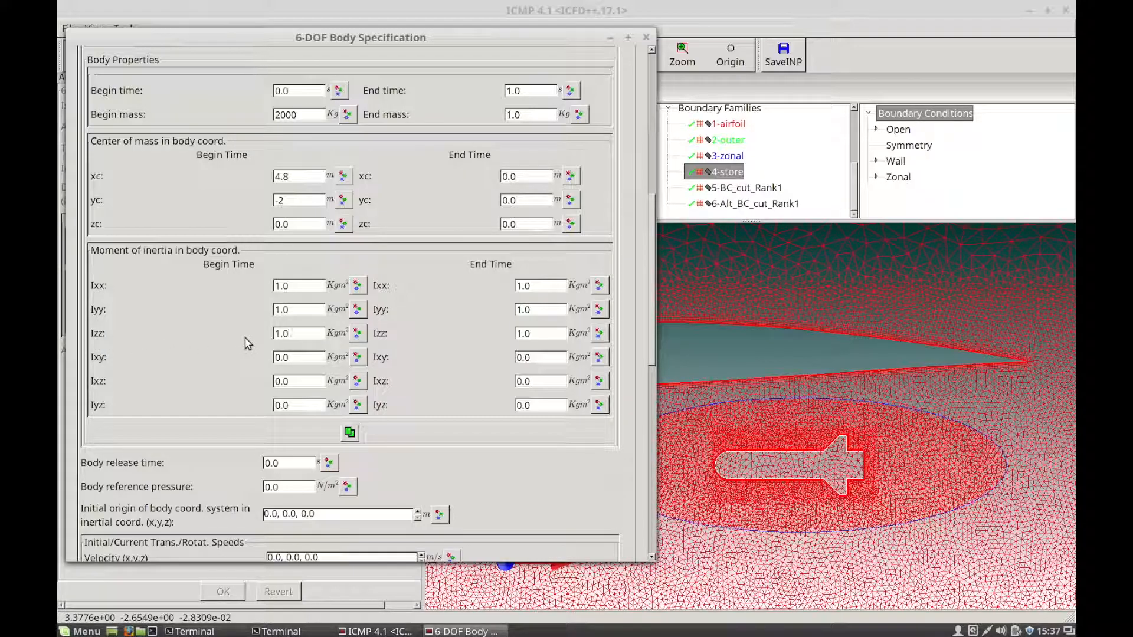
- Keep the begin-time moments of inertia and copy all begin-time body properties to the end-time values
click(306, 333)
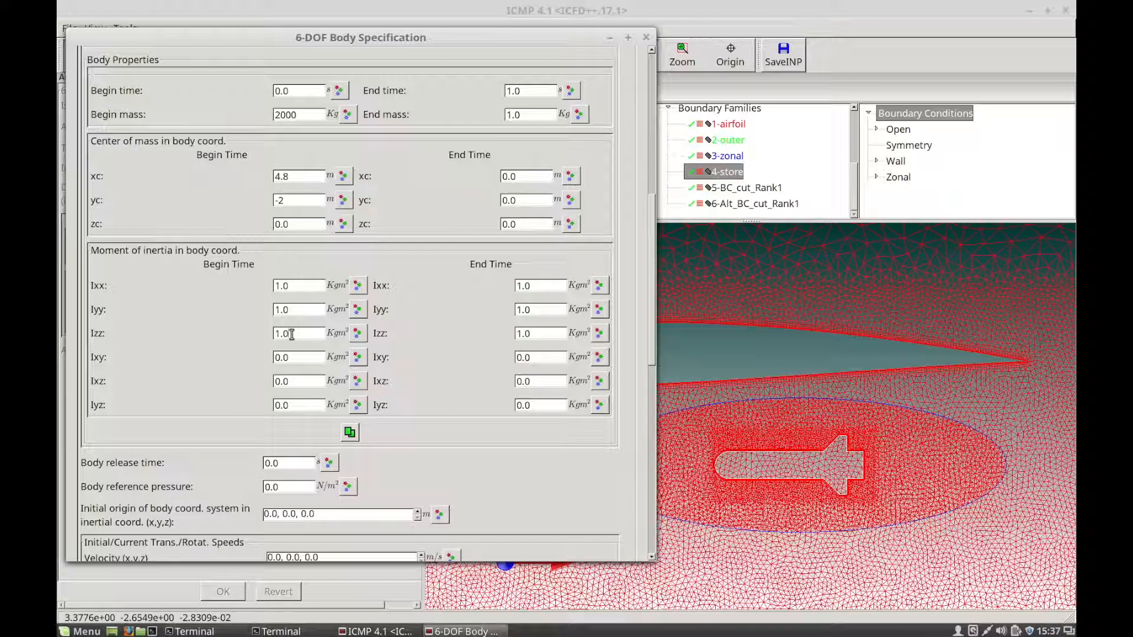
scroll(655, 296, down, 3)
drag(655, 297, 653, 272)
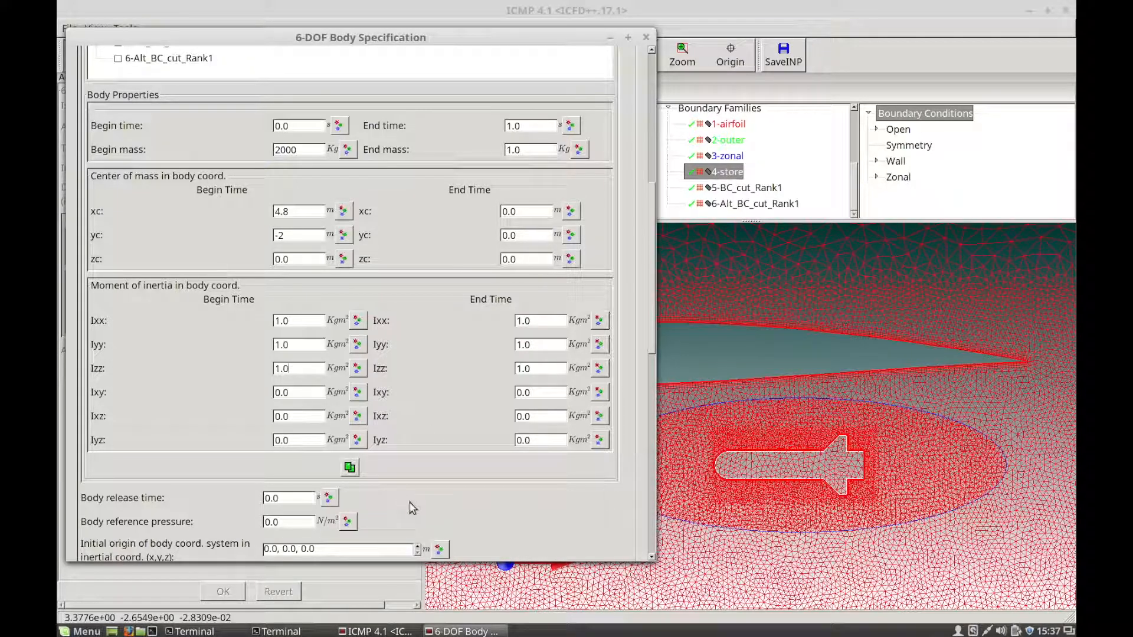
click(350, 468)
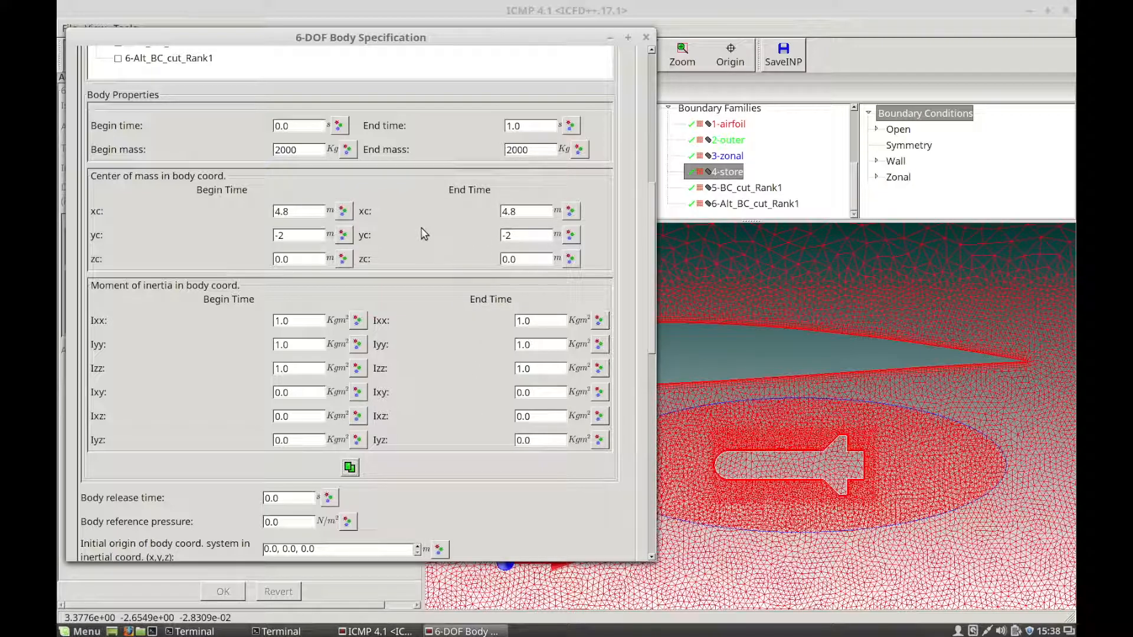
- Examine the body's reference pressure, initial origin, initial speeds and axis initialization options, keeping Unit Vectors as the initialization basis
drag(653, 243, 656, 263)
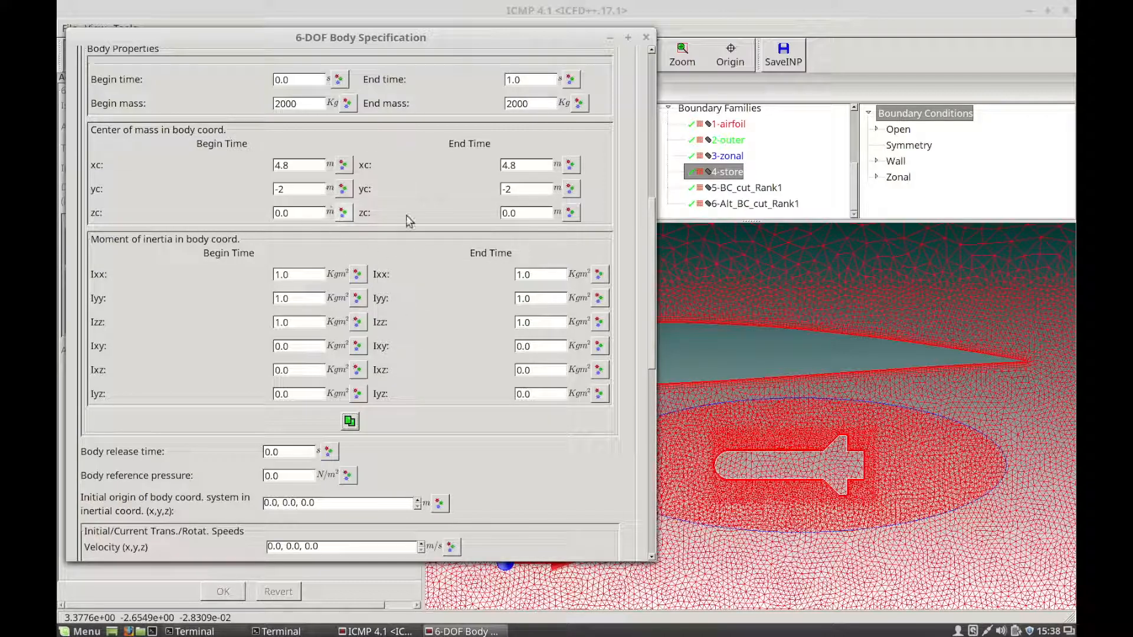
drag(654, 277, 647, 399)
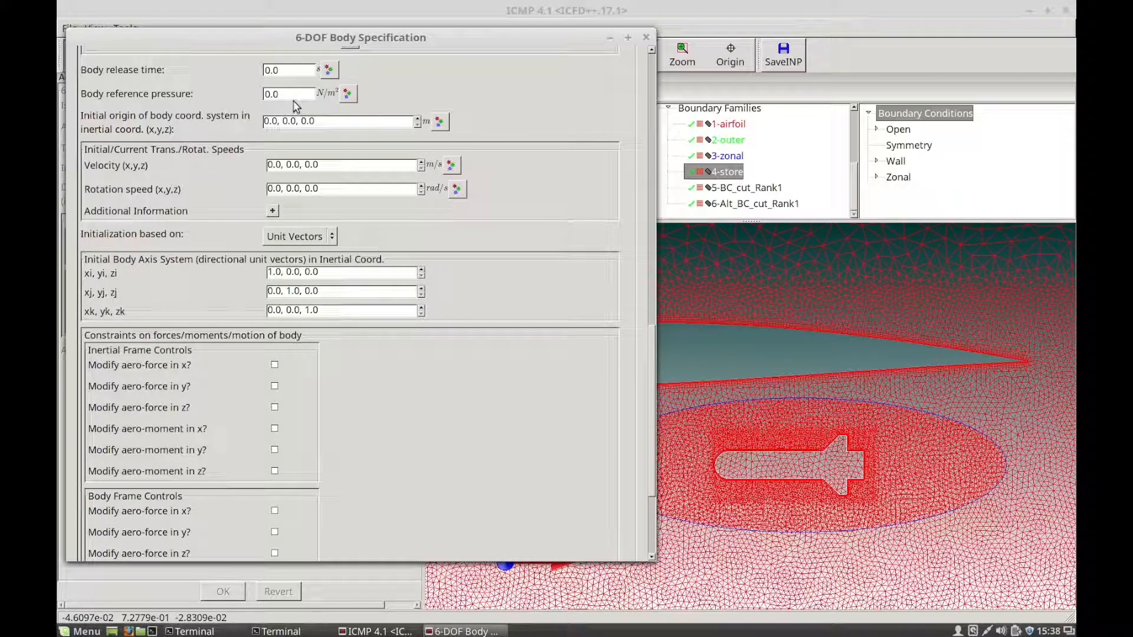
double_click(261, 94)
click(290, 97)
drag(654, 337, 654, 357)
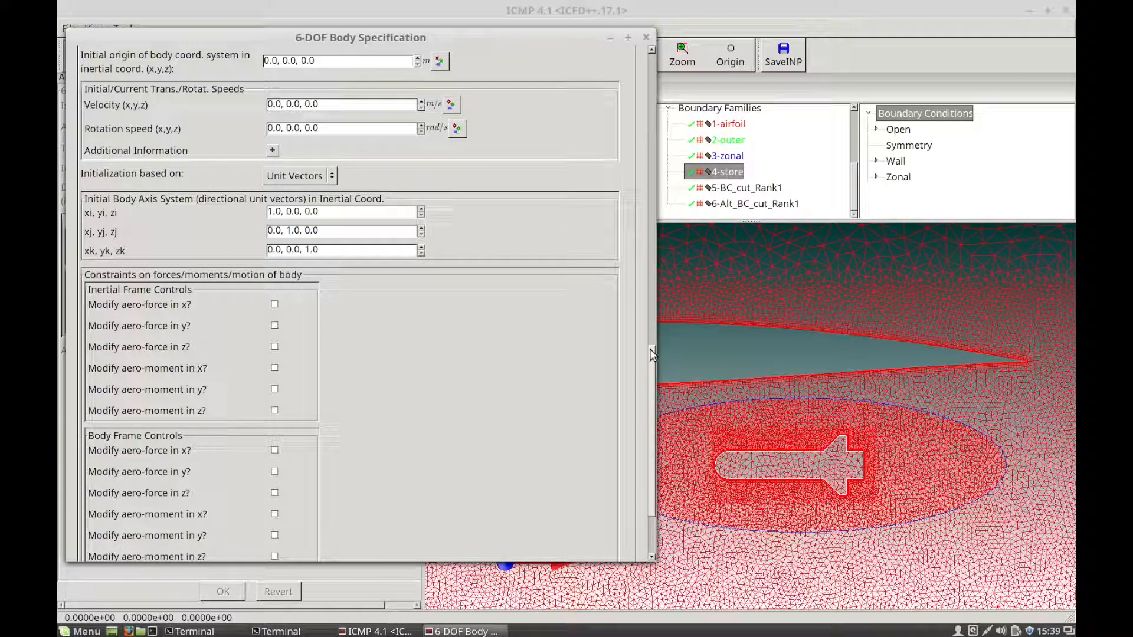
scroll(652, 361, up, 1)
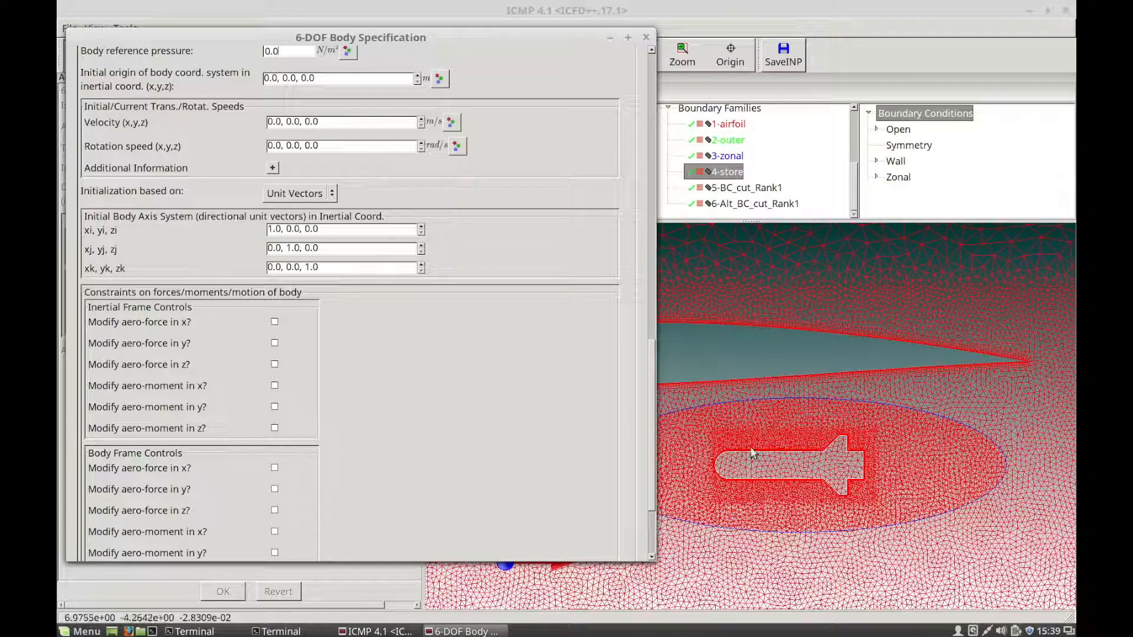
click(316, 79)
drag(328, 79, 262, 81)
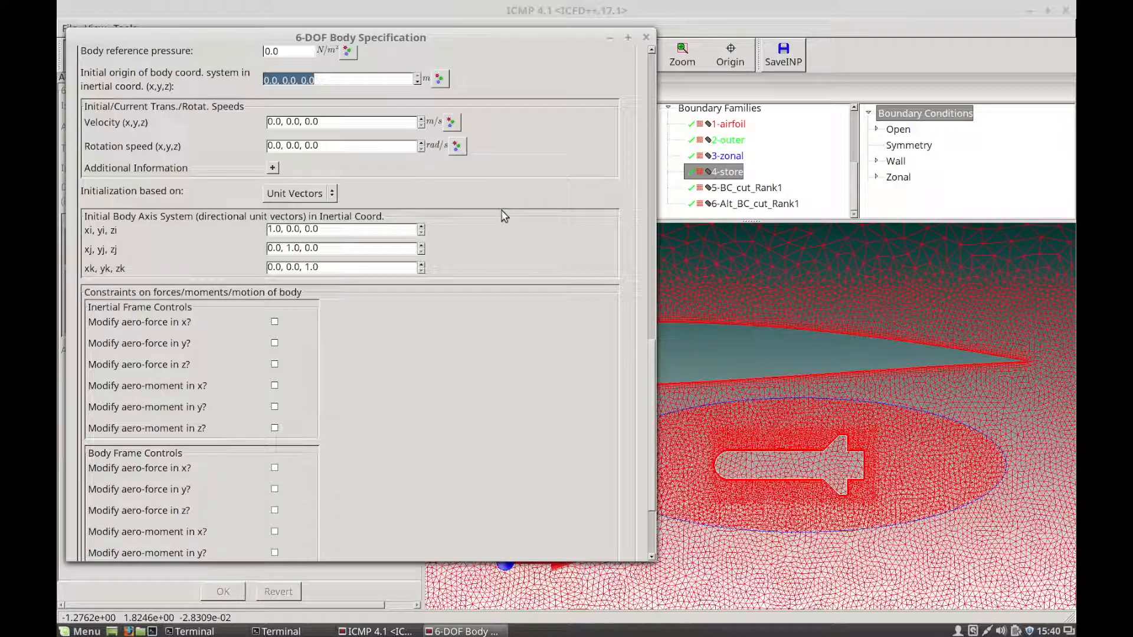
drag(652, 353, 653, 369)
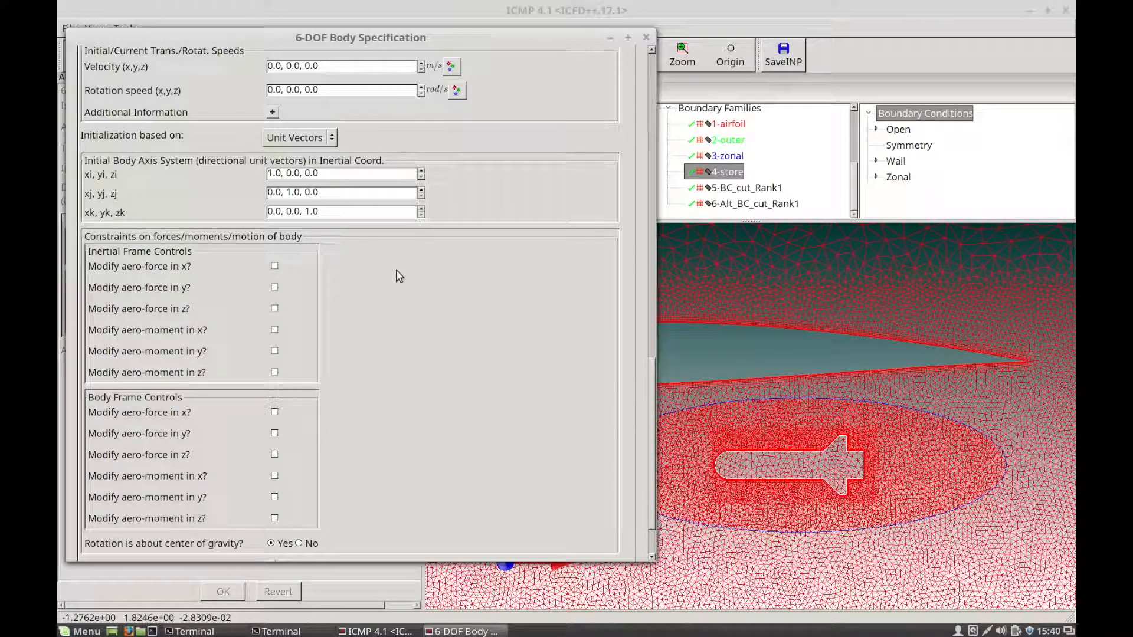
click(331, 140)
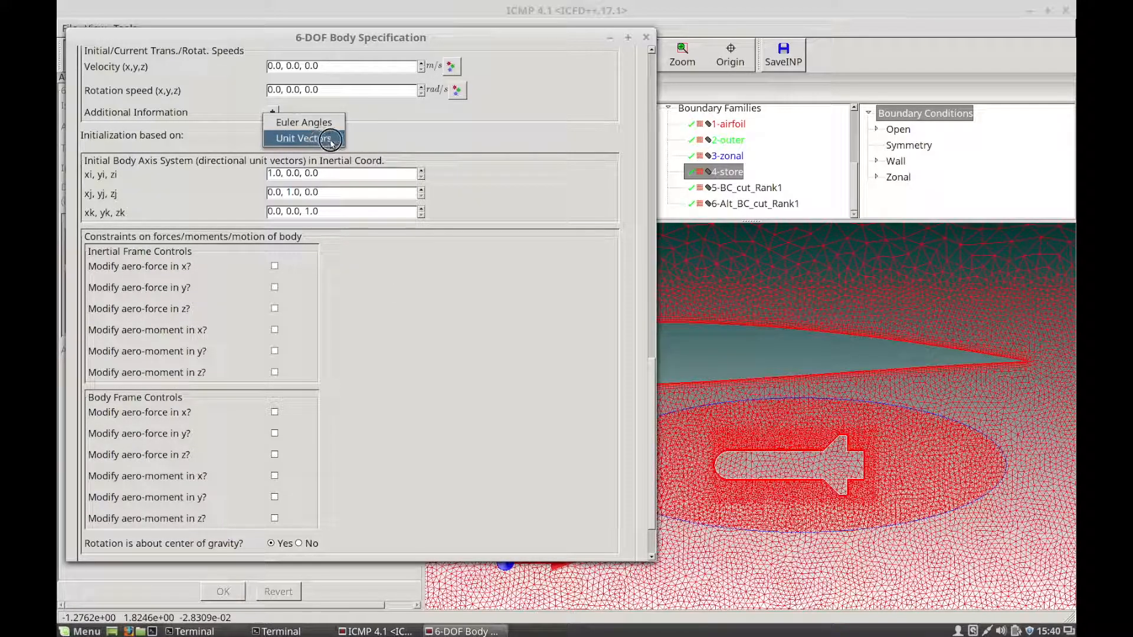
click(372, 142)
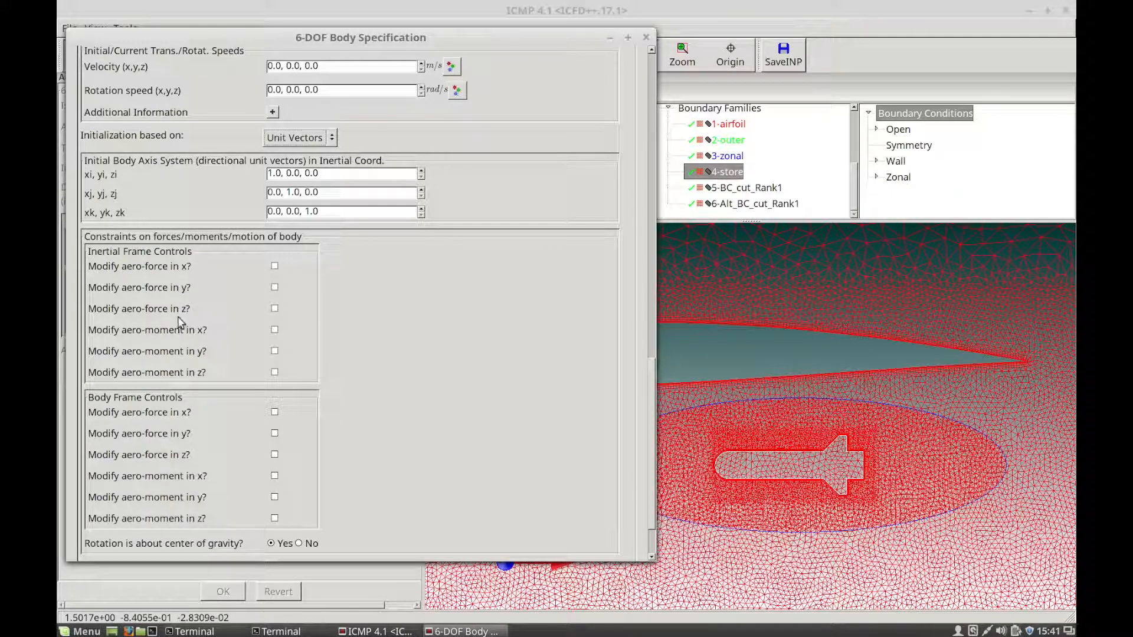
- In the inertial frame controls, enable modification of the z aero-force and the x and y aero-moments, with all three scale factors at 0
click(274, 309)
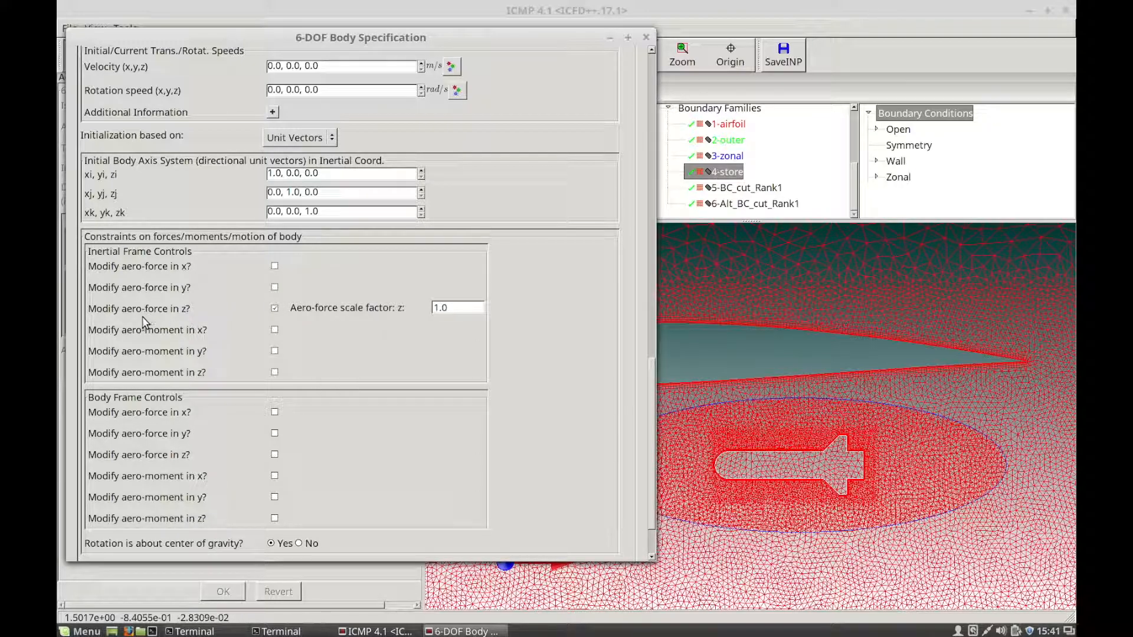
click(274, 329)
click(274, 351)
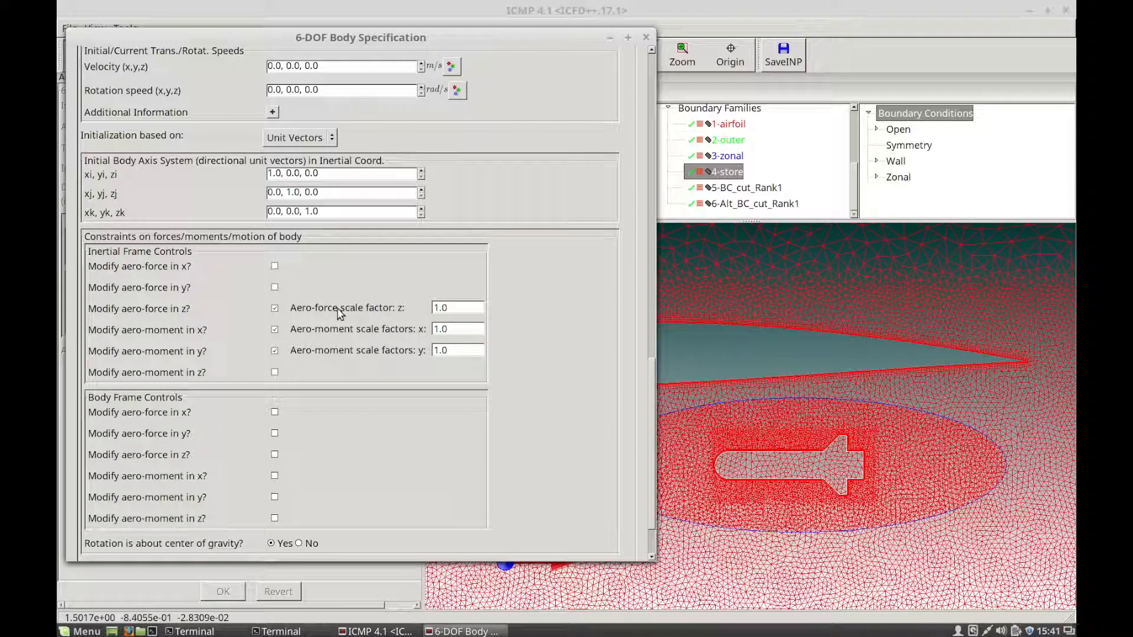
double_click(459, 308)
text(0)
click(445, 307)
drag(460, 329, 405, 331)
text(0)
key(Tab)
text(0)
- Examine the spring model and other external body force options in the External Body Force Data section
drag(647, 400, 650, 425)
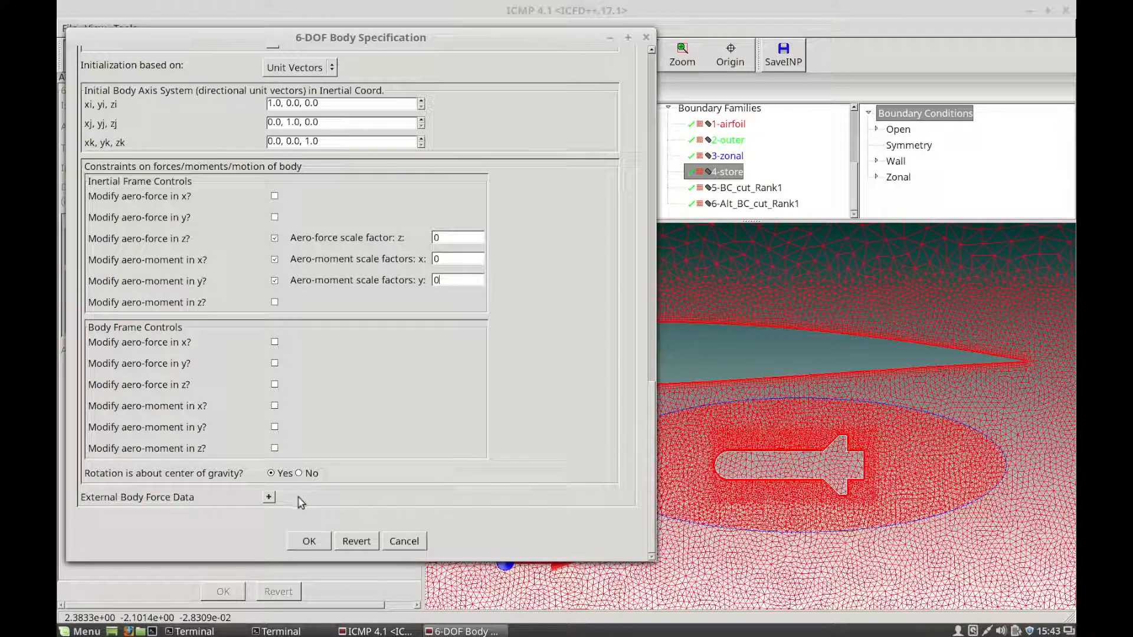
click(269, 497)
scroll(652, 481, down, 3)
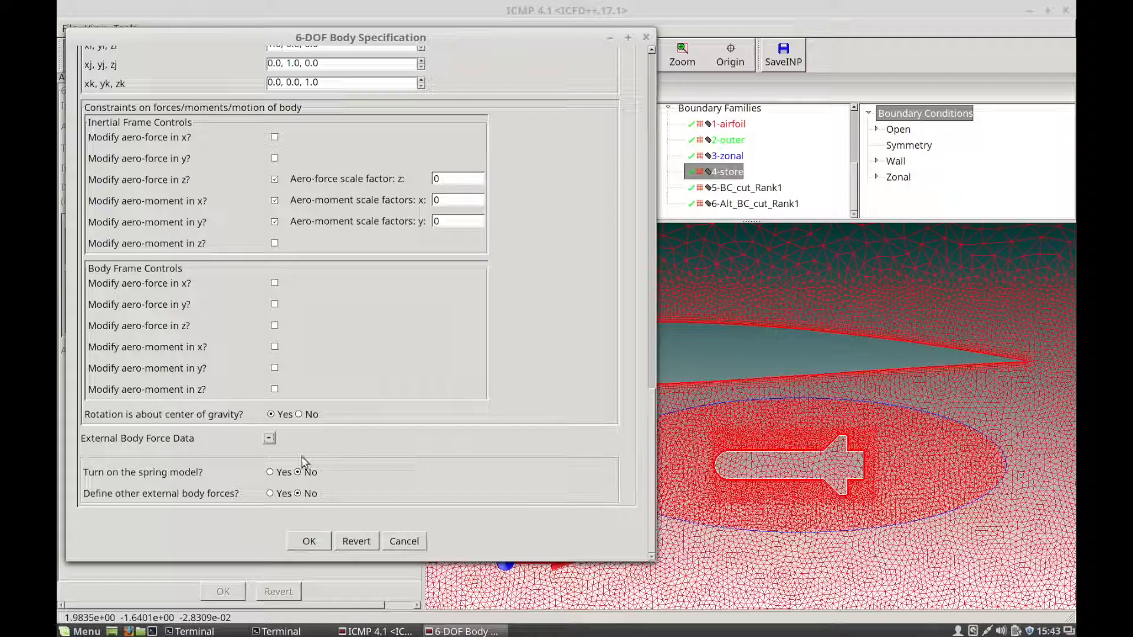
click(268, 438)
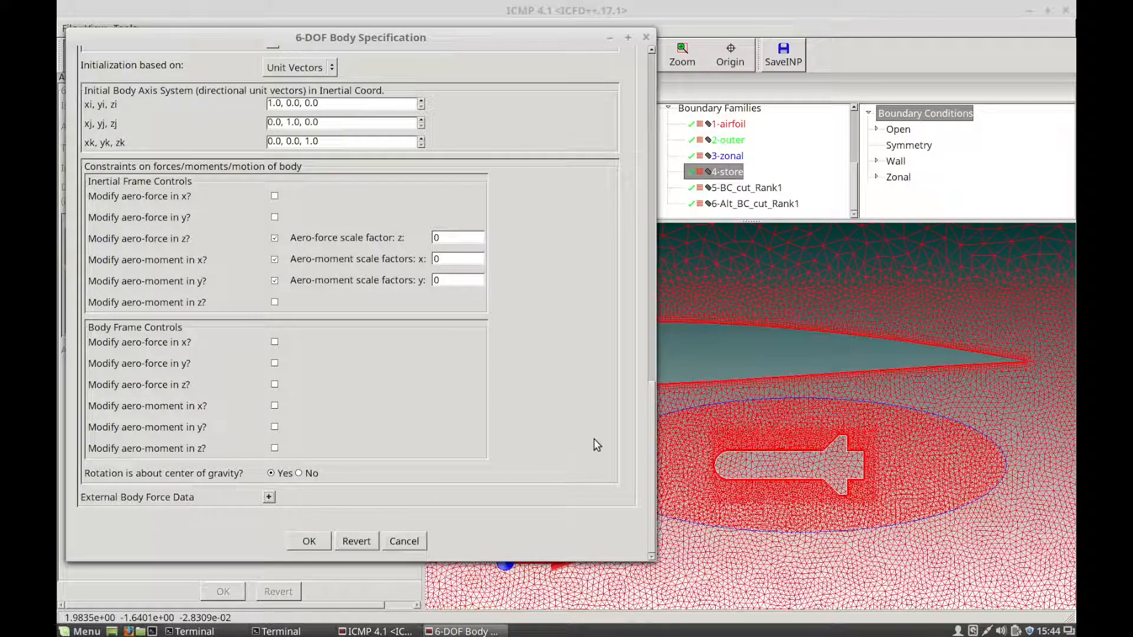
- Accept the body specification and the 6-DOF settings, and copy the mcfd6dof.inp input file into the mcfd6dof.out restart file
drag(651, 435, 627, 120)
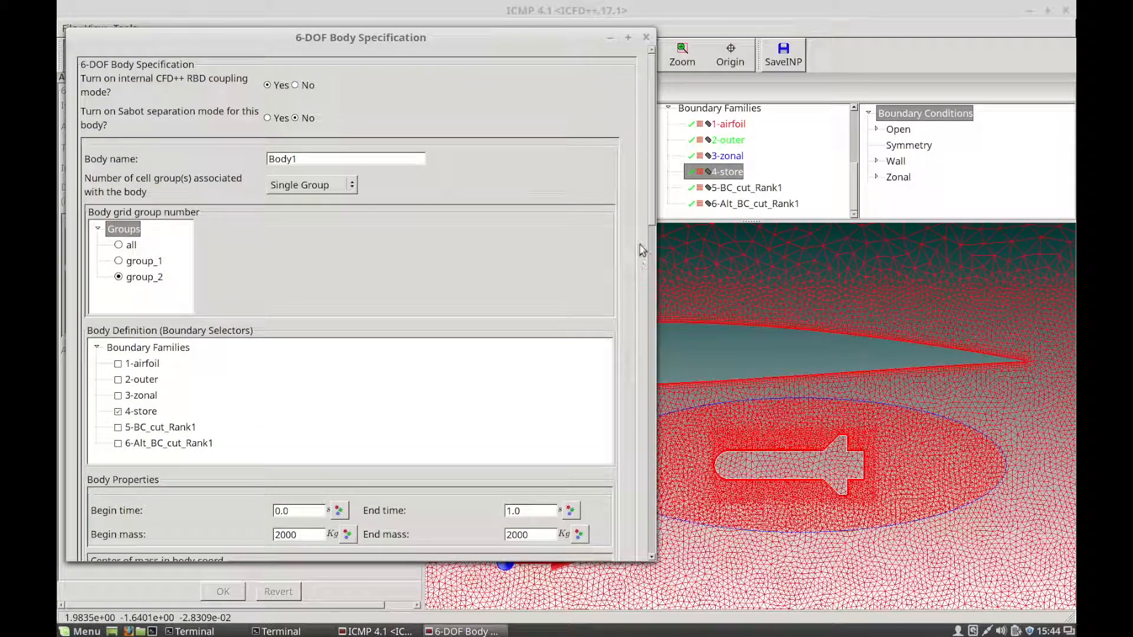
drag(650, 209, 653, 560)
click(305, 540)
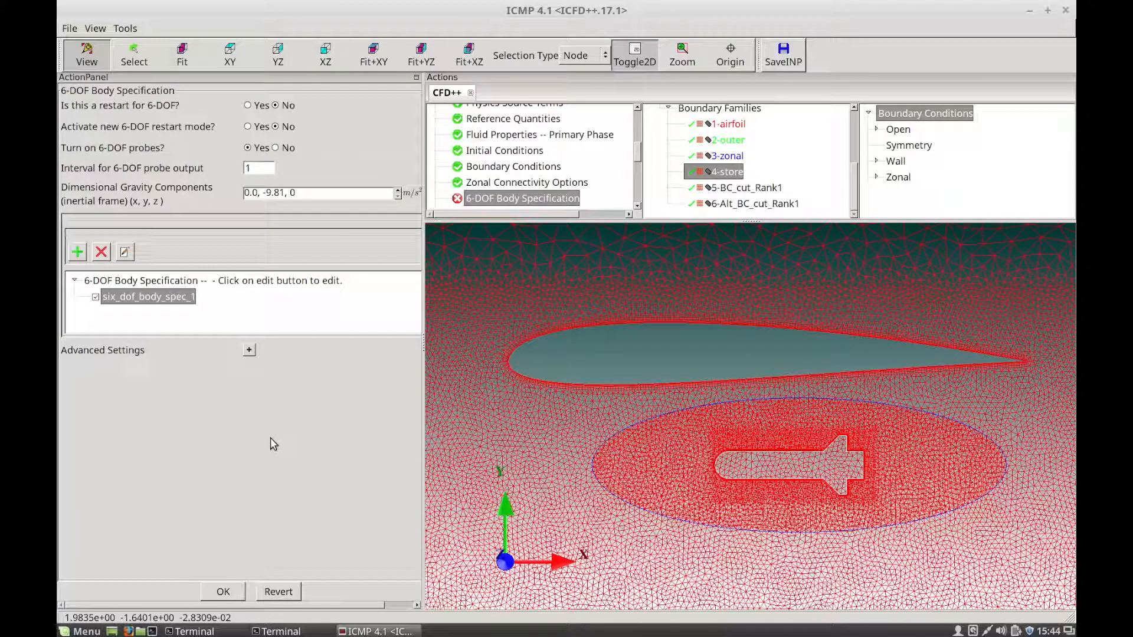
click(235, 594)
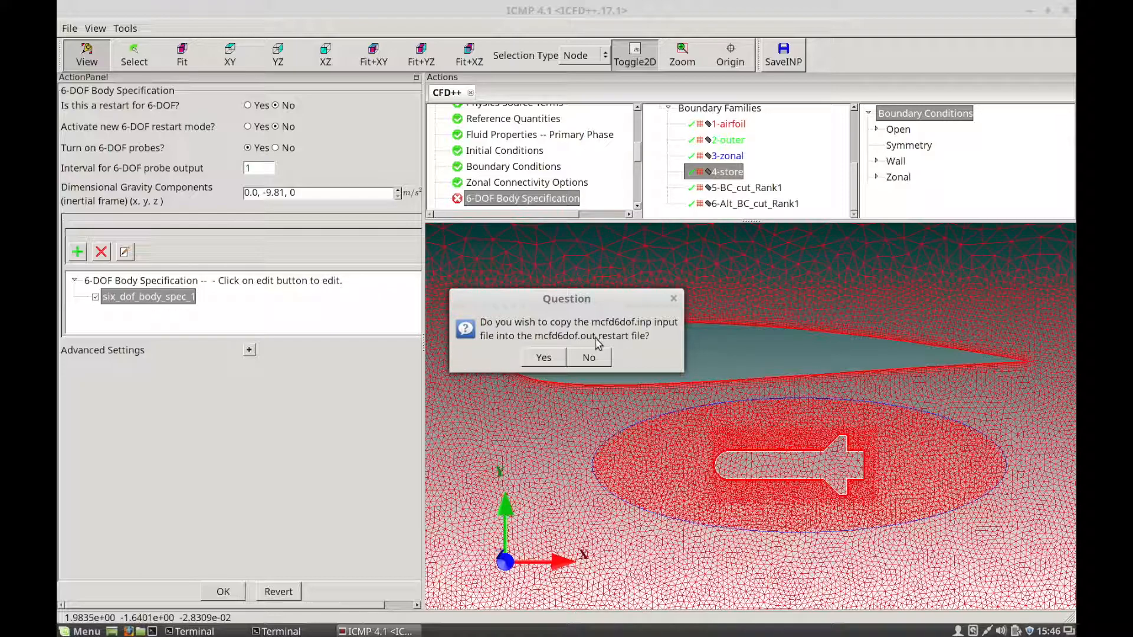
click(544, 358)
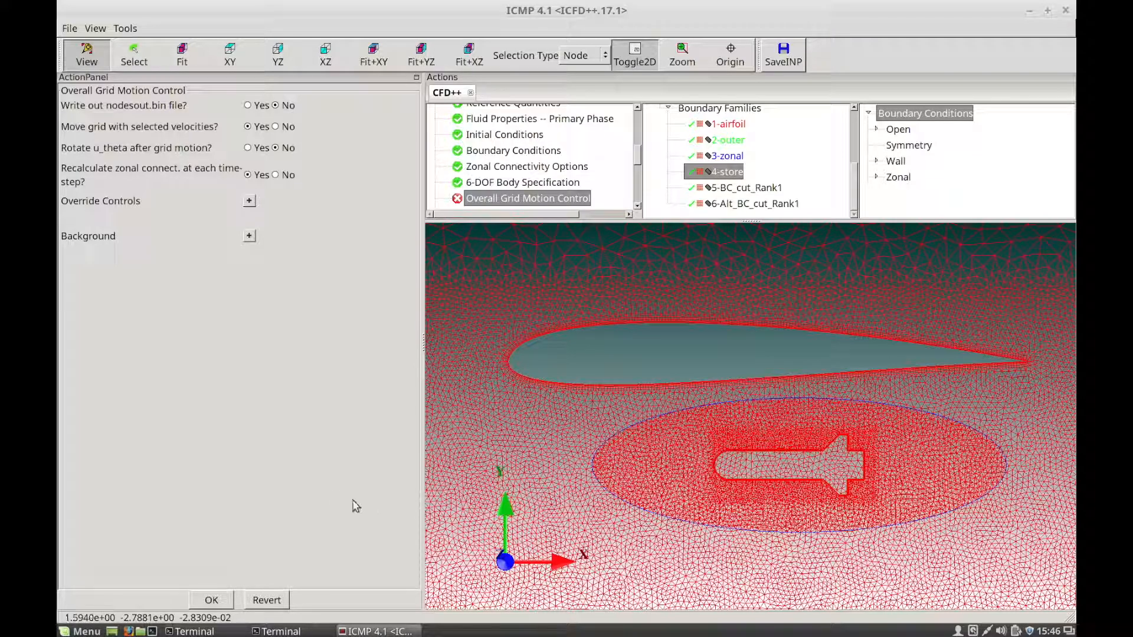
- Accept the existing grid motion, turbulence, numerics and Riemann solver dissipation settings to reach Simulation Strategy/Integration
click(228, 600)
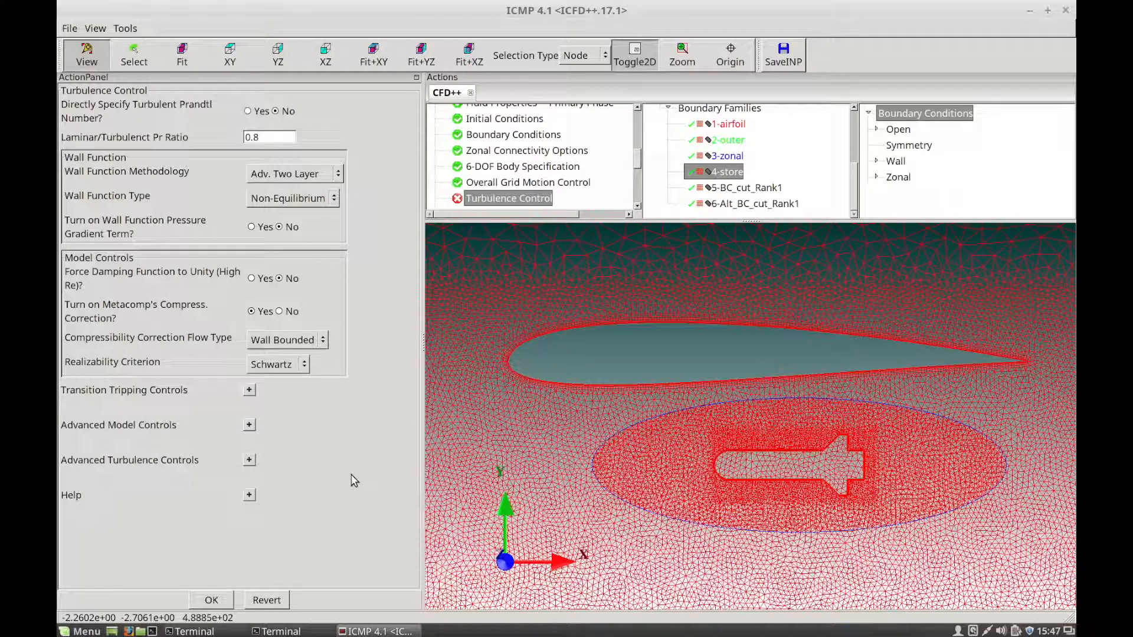
click(223, 600)
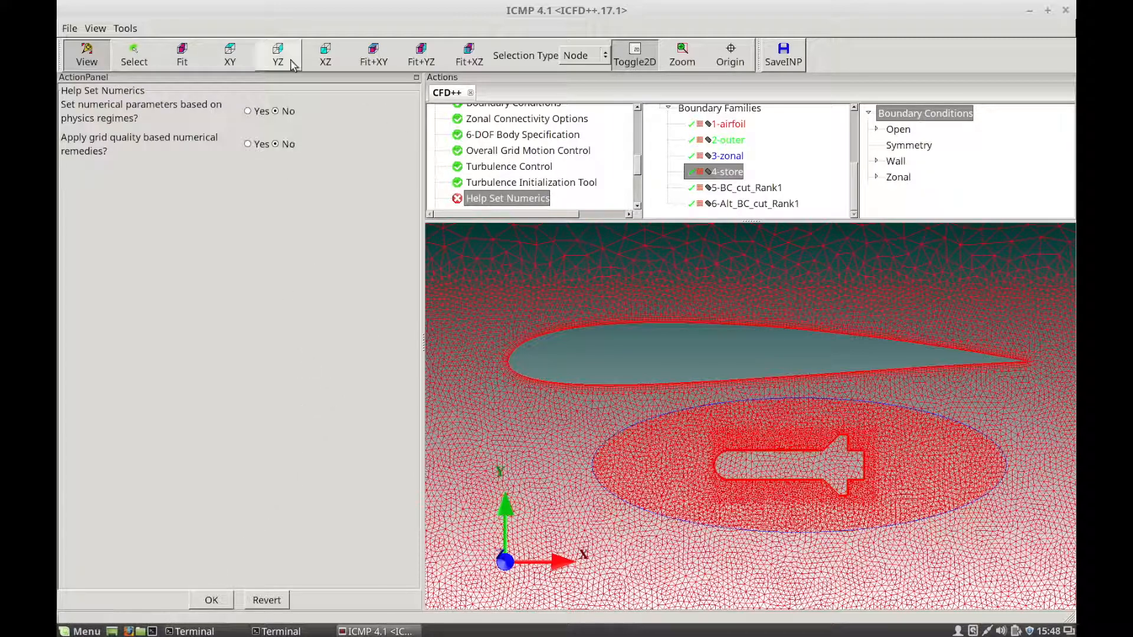
click(212, 600)
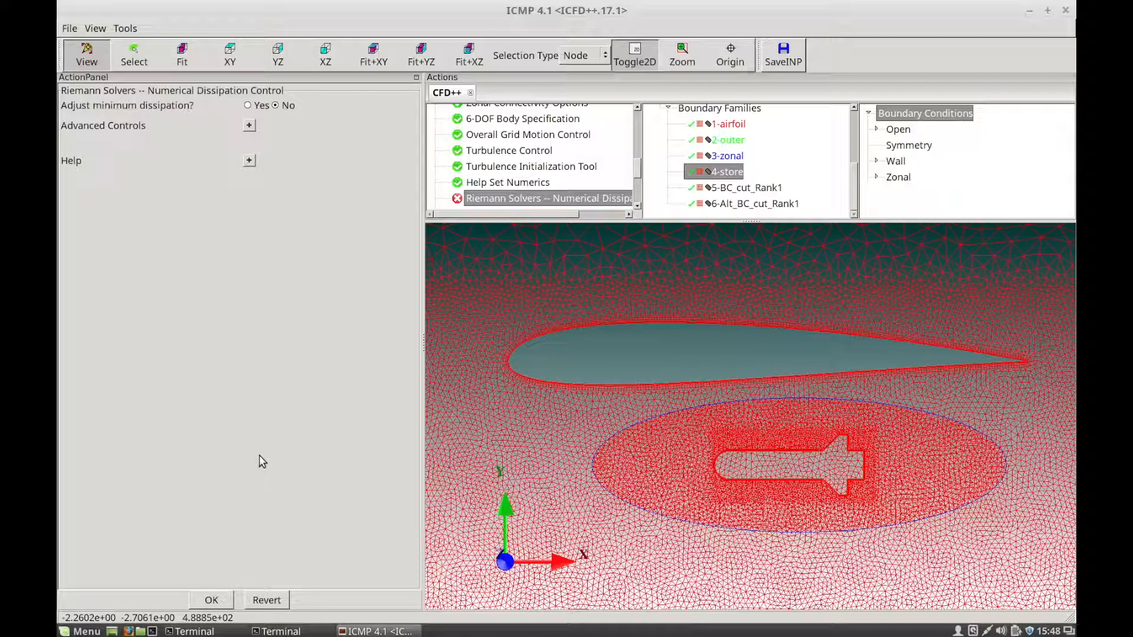
click(227, 599)
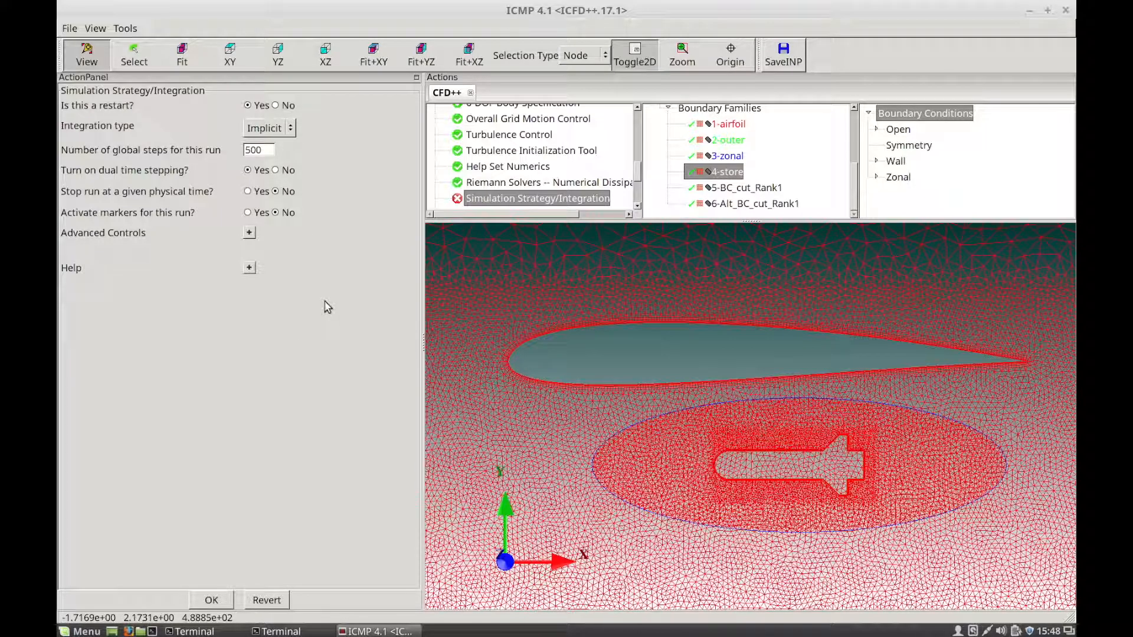
- Set the number of global steps for this run to 1000, and accept the strategy without loading default transient settings
click(263, 151)
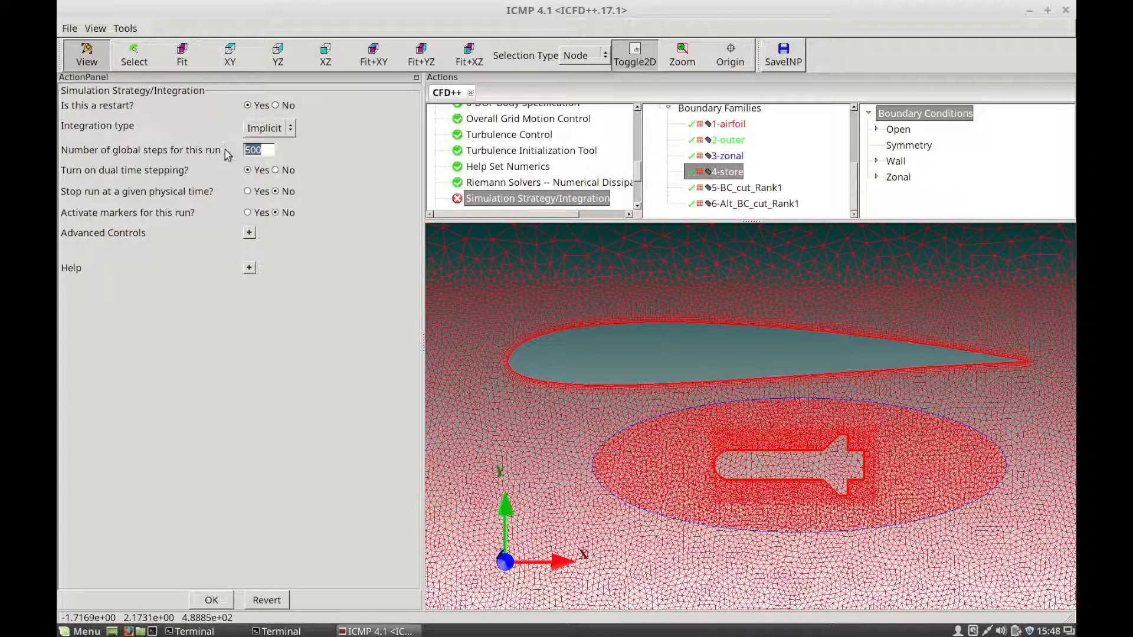
text(10)
click(220, 601)
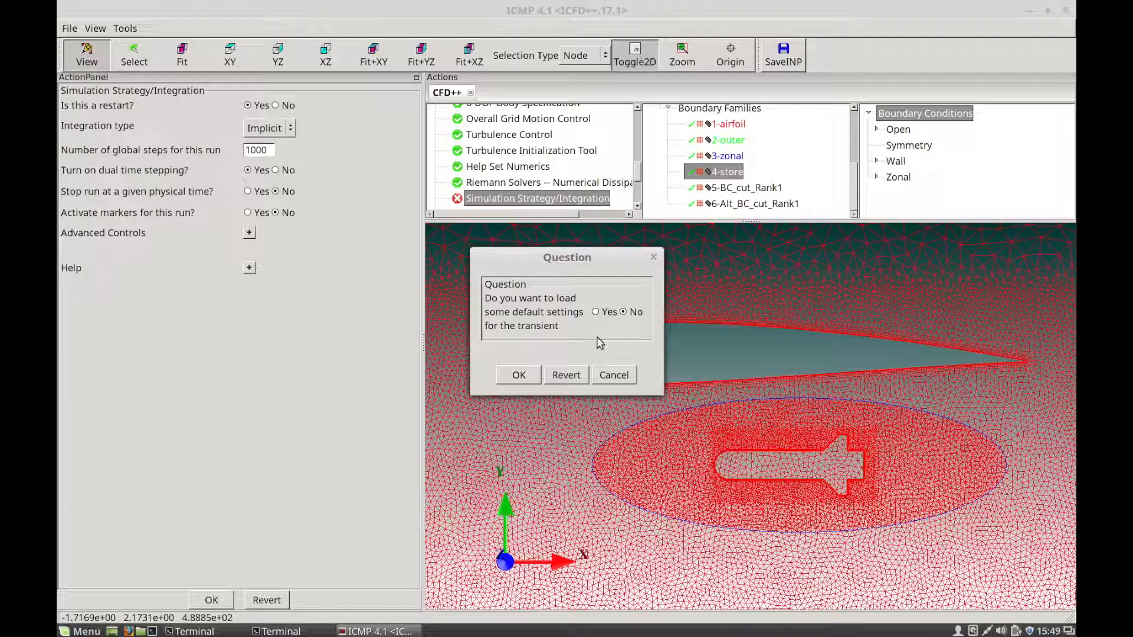
click(519, 375)
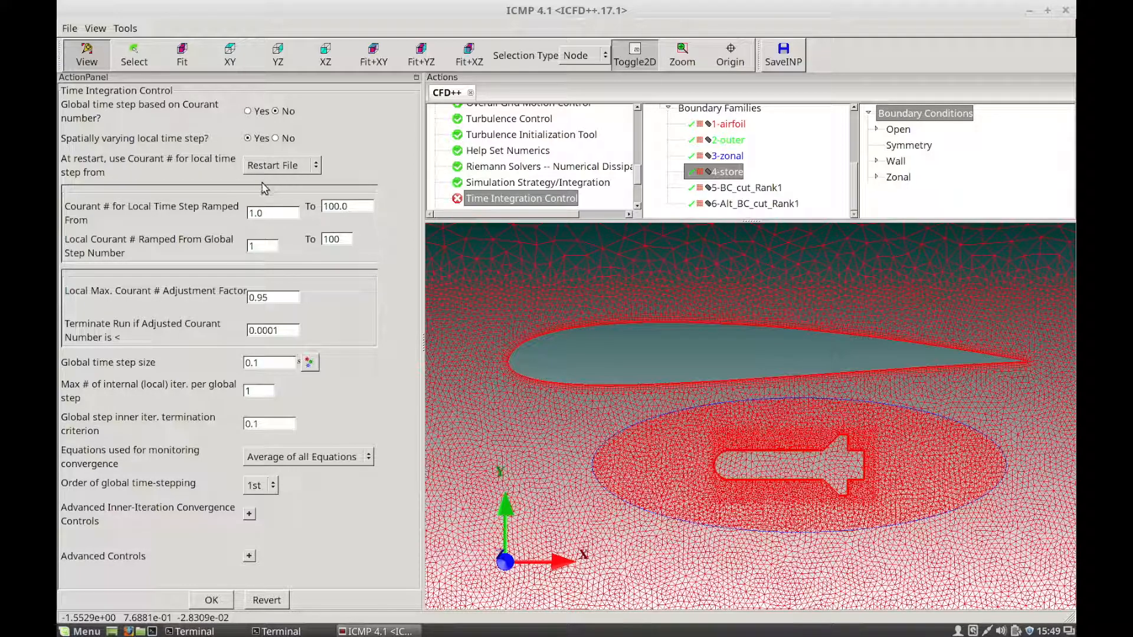
- Take the restart Courant number for the local time step from the values below, and start its ramp at 100.0
click(275, 168)
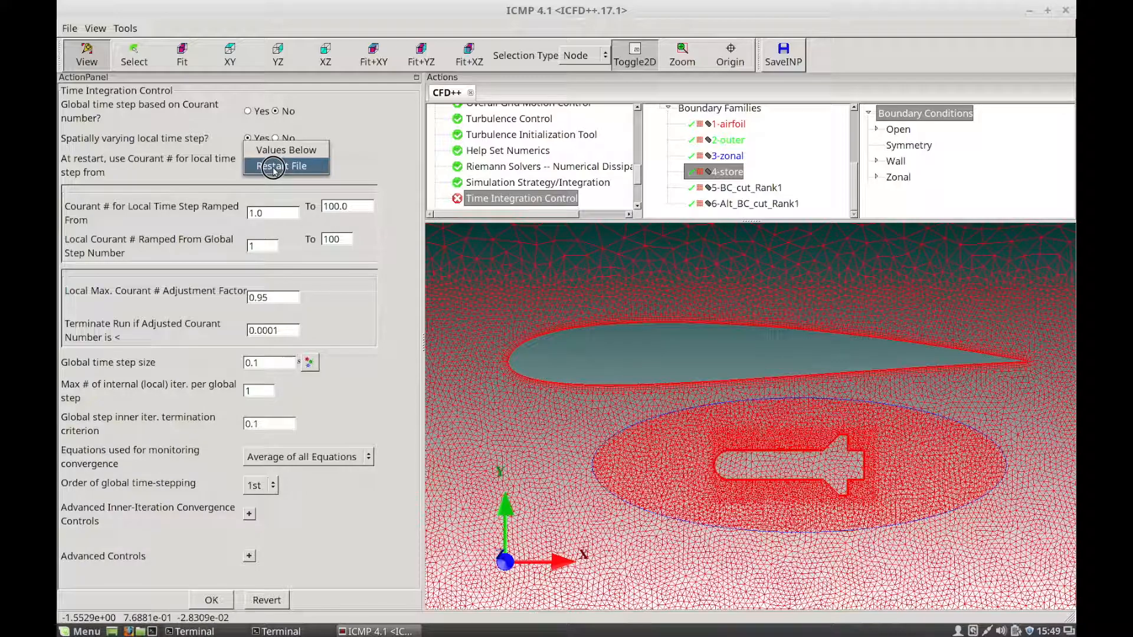
click(282, 148)
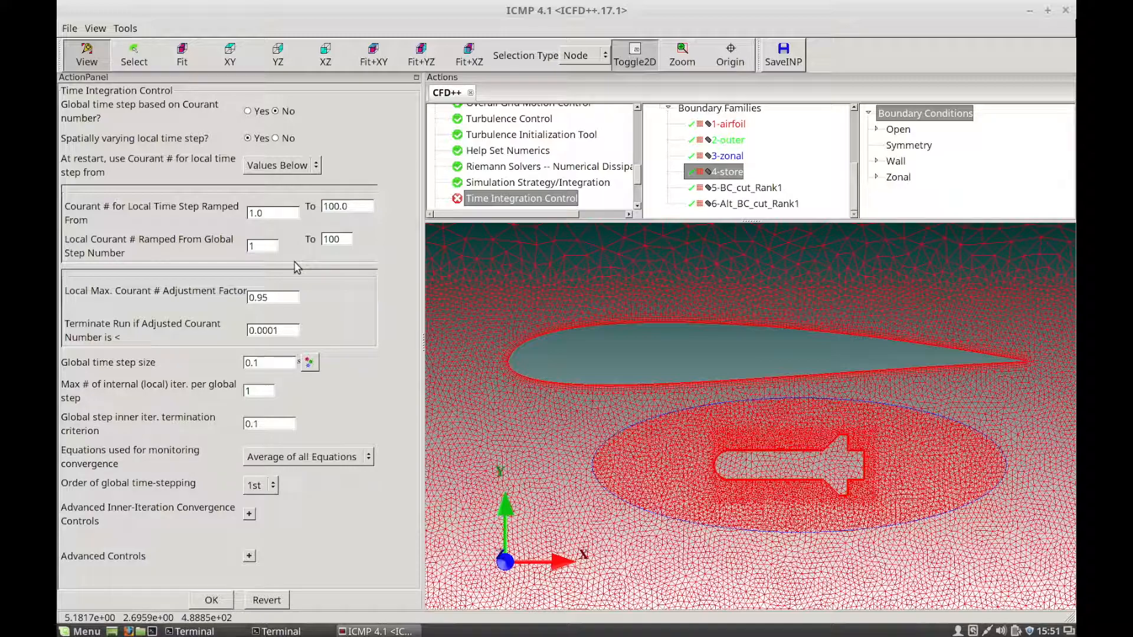
click(281, 213)
drag(281, 214, 216, 227)
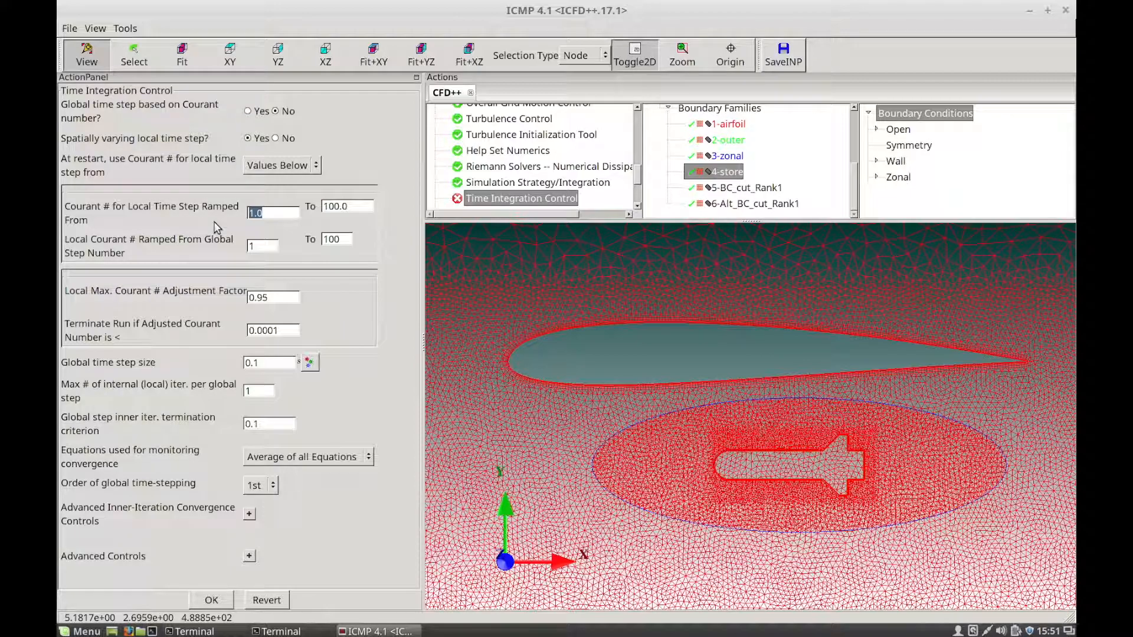
text(100.0)
- Set the global time step size to 0.001, internal iterations to 10 and inner termination criterion to 0.05, and accept the time integration settings
drag(281, 363, 204, 364)
text(0.001)
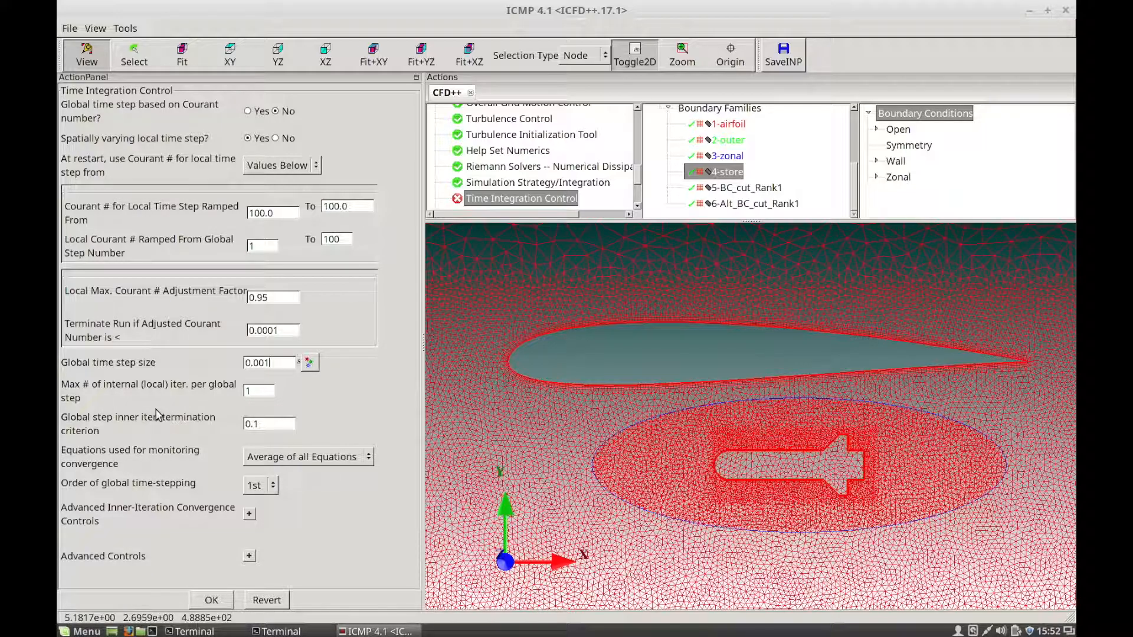
click(252, 392)
text(0)
text(05)
click(328, 461)
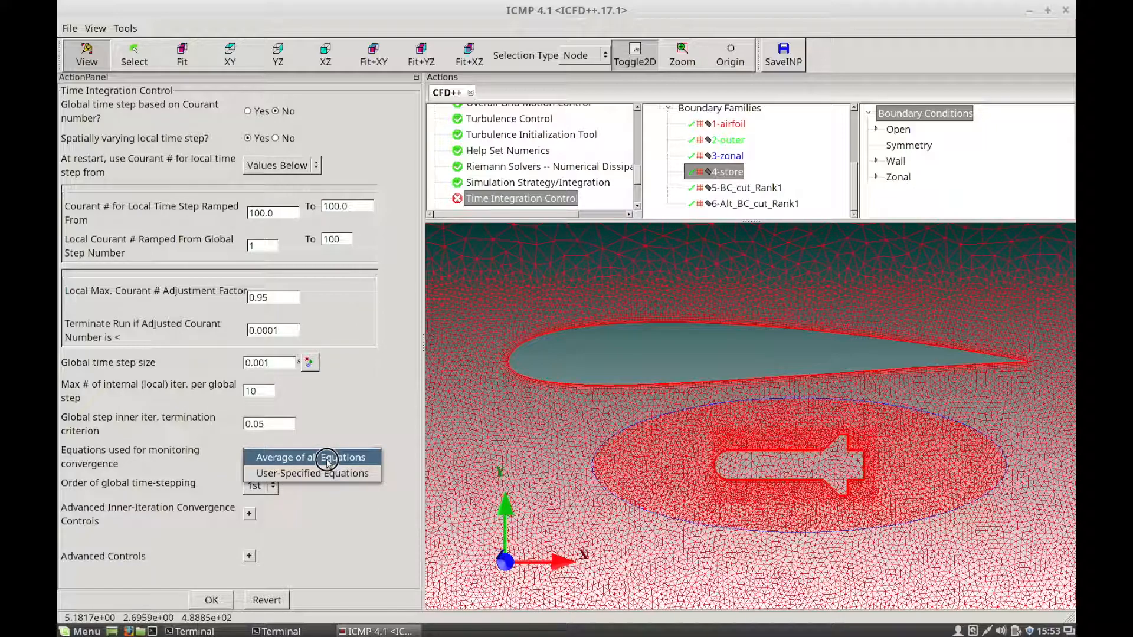
click(328, 460)
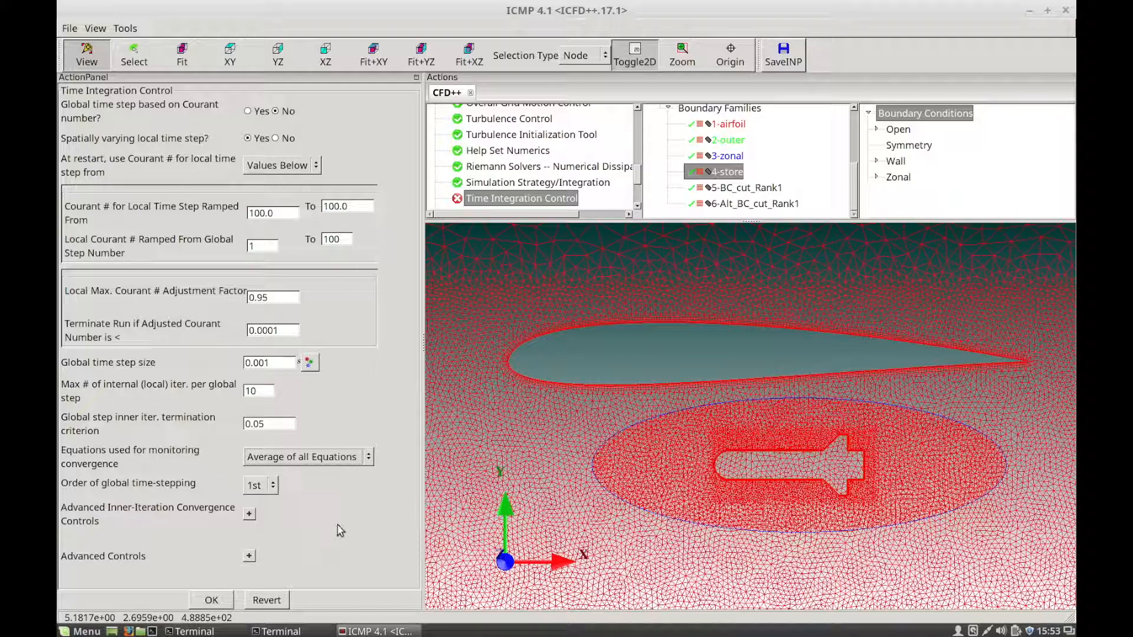
click(211, 600)
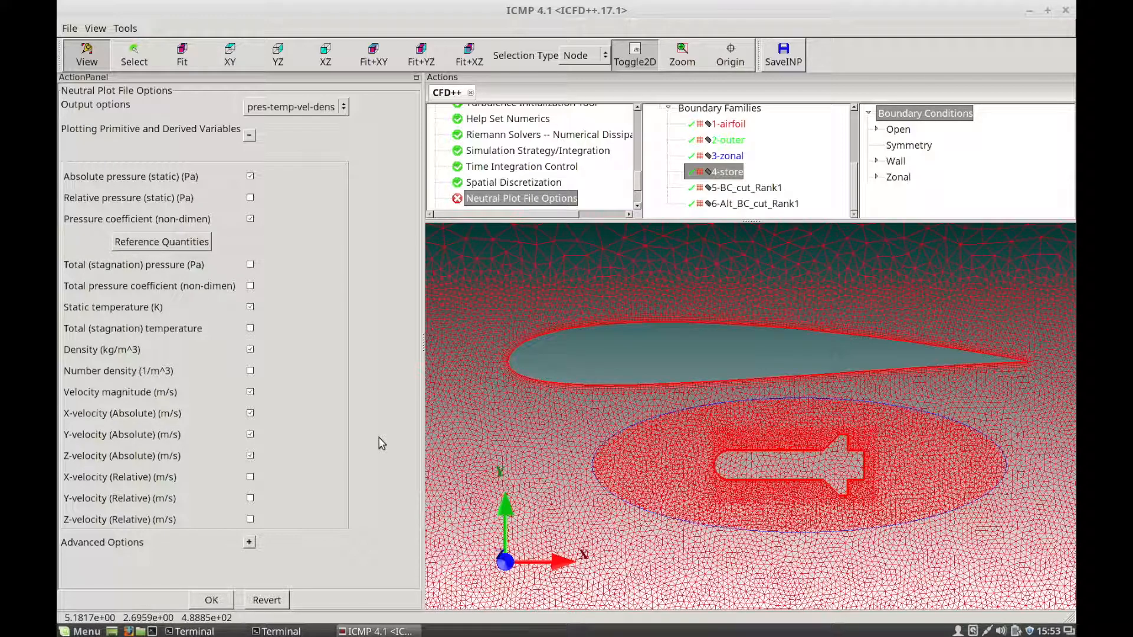
- Accept writing the neutral plot file with its current options, and set both neutral plot file output frequencies to 10 steps
click(214, 599)
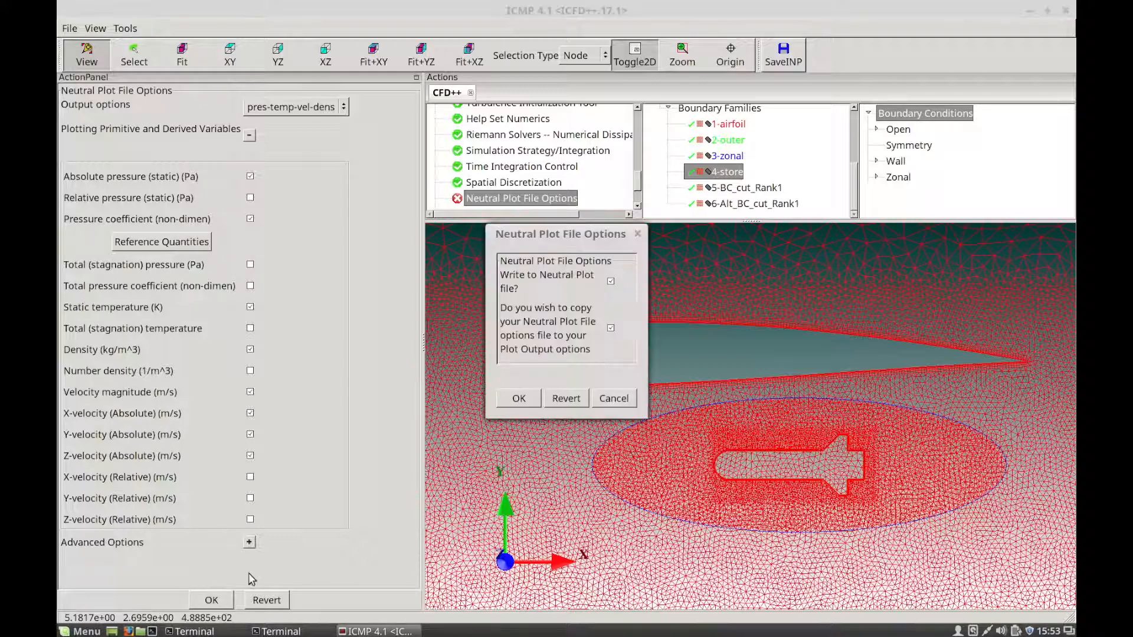
click(523, 399)
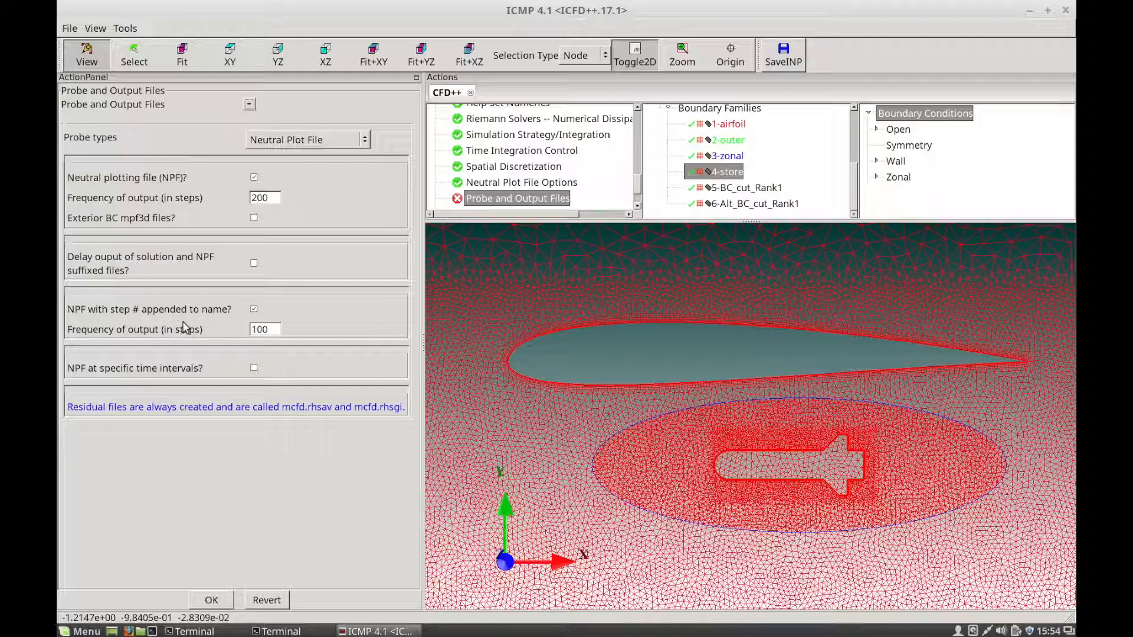
click(275, 331)
key(BackSpace)
drag(273, 198, 233, 201)
text(10)
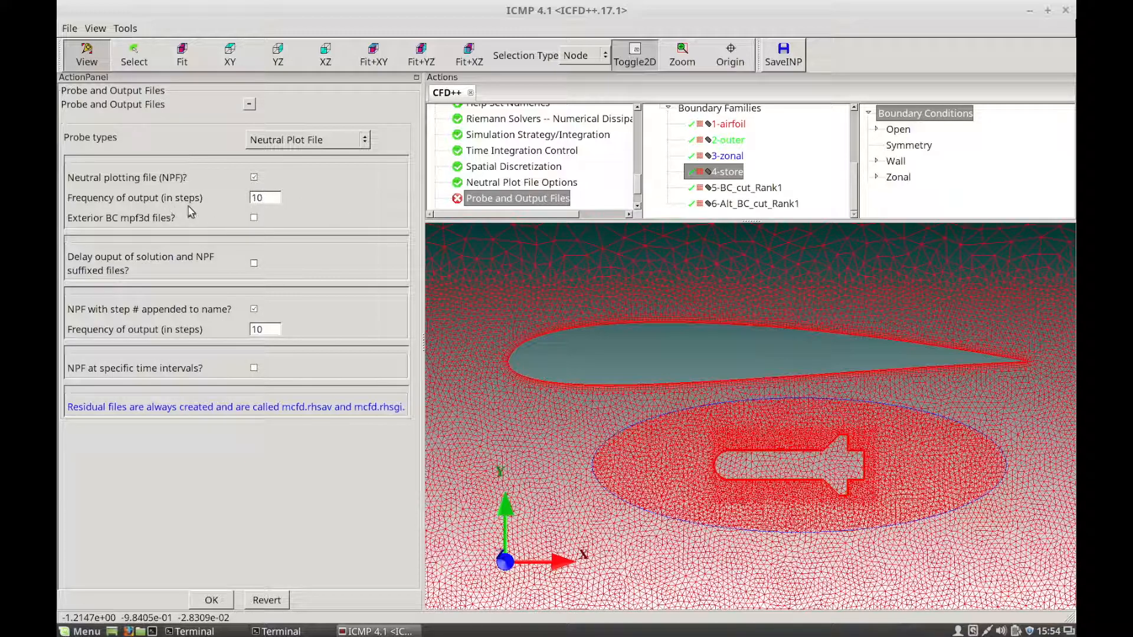
- Set the output frequency of the solution restart file with the step number appended to its name to 10 steps
click(325, 140)
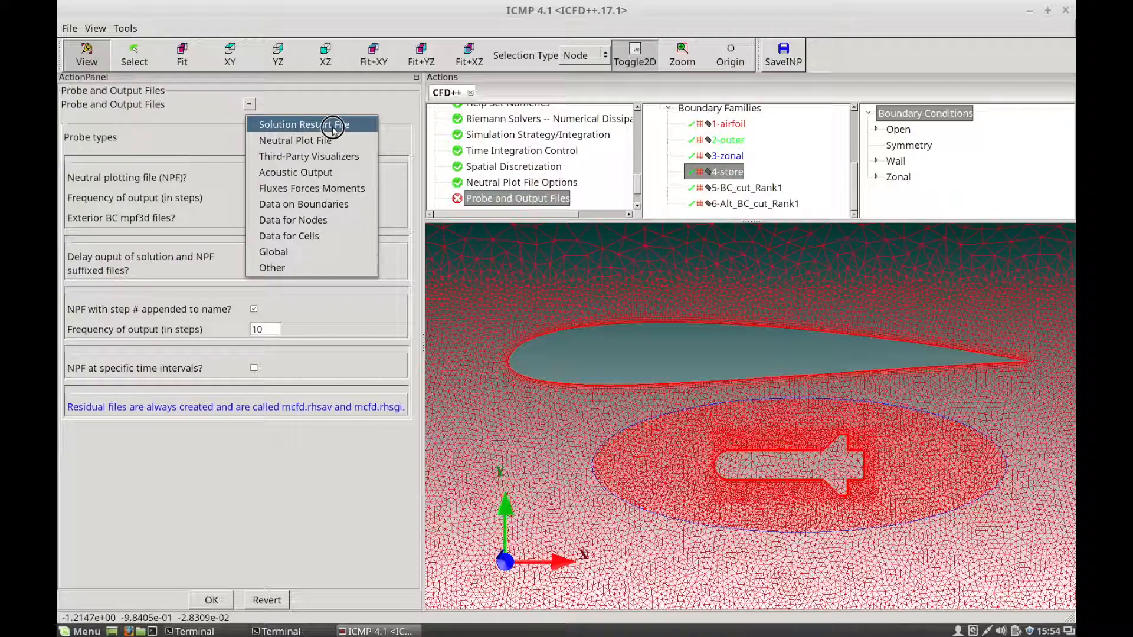
click(333, 125)
click(275, 197)
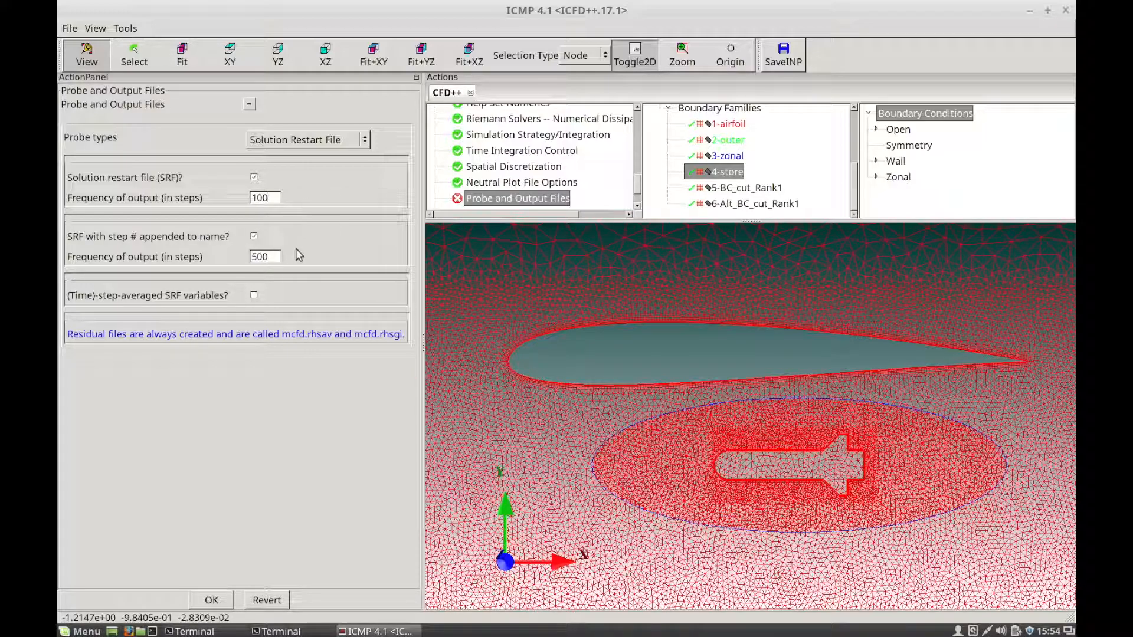
double_click(269, 257)
text(10)
- Accept the output file settings and save the input and 6-DOF input files, copying mcfd6dof.inp into the mcfd6dof.out restart file
click(219, 600)
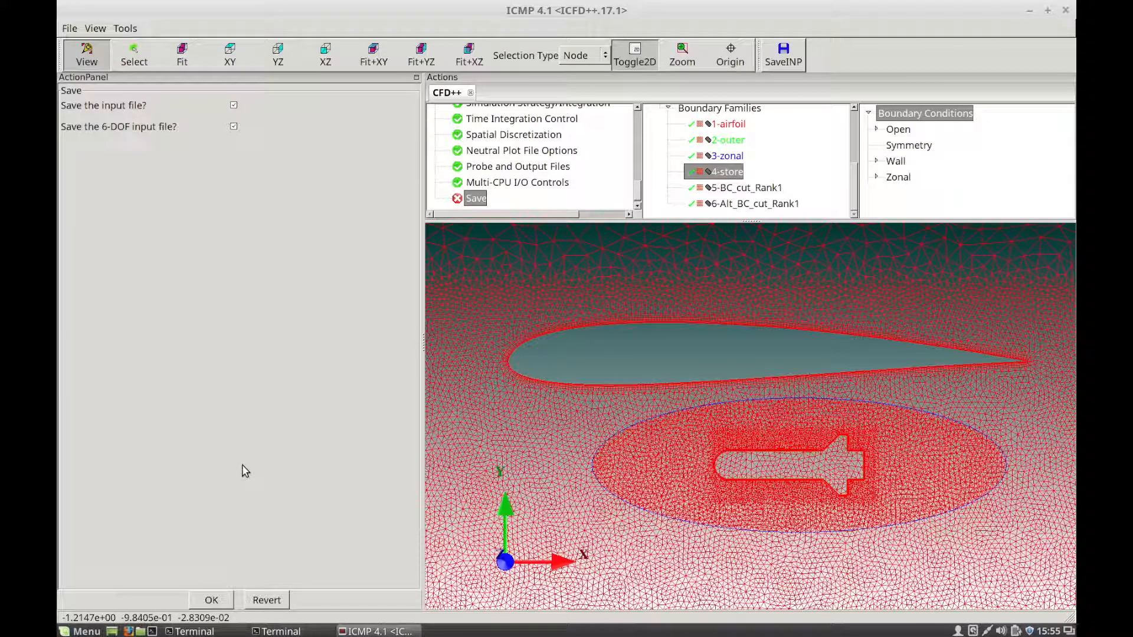
click(222, 601)
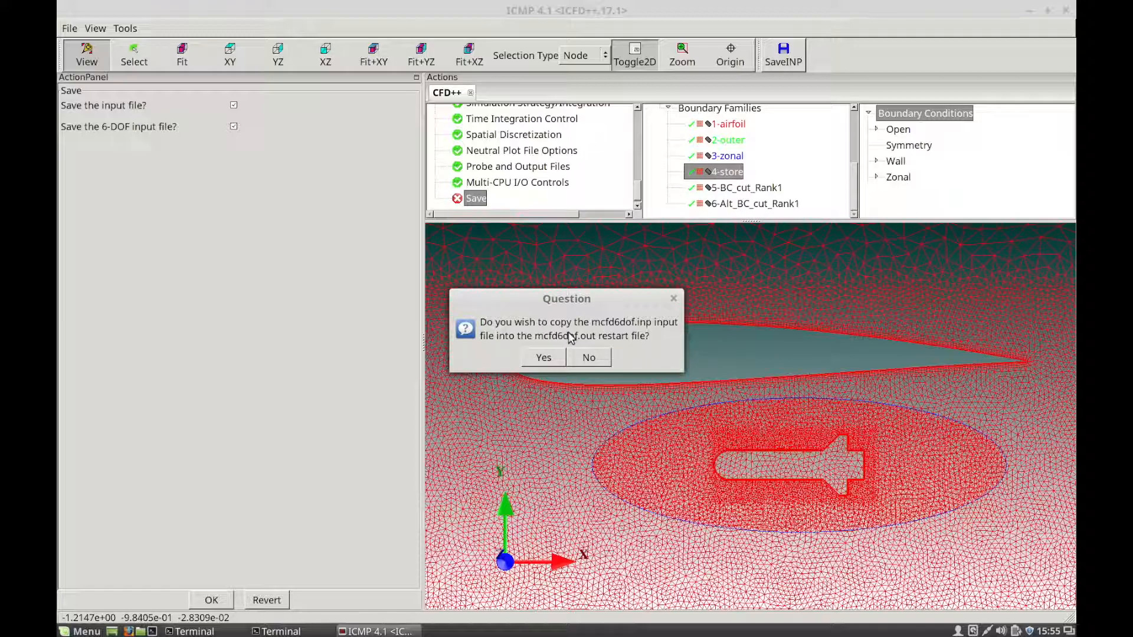
click(546, 357)
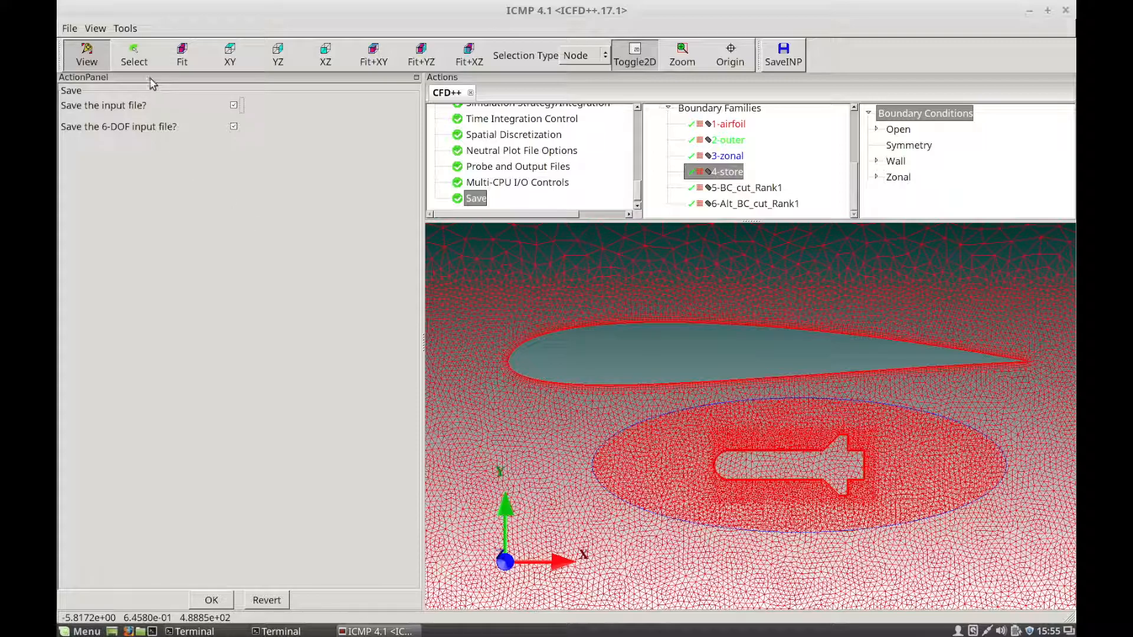
- Reset the time step number in the solution restart file to 0
click(126, 29)
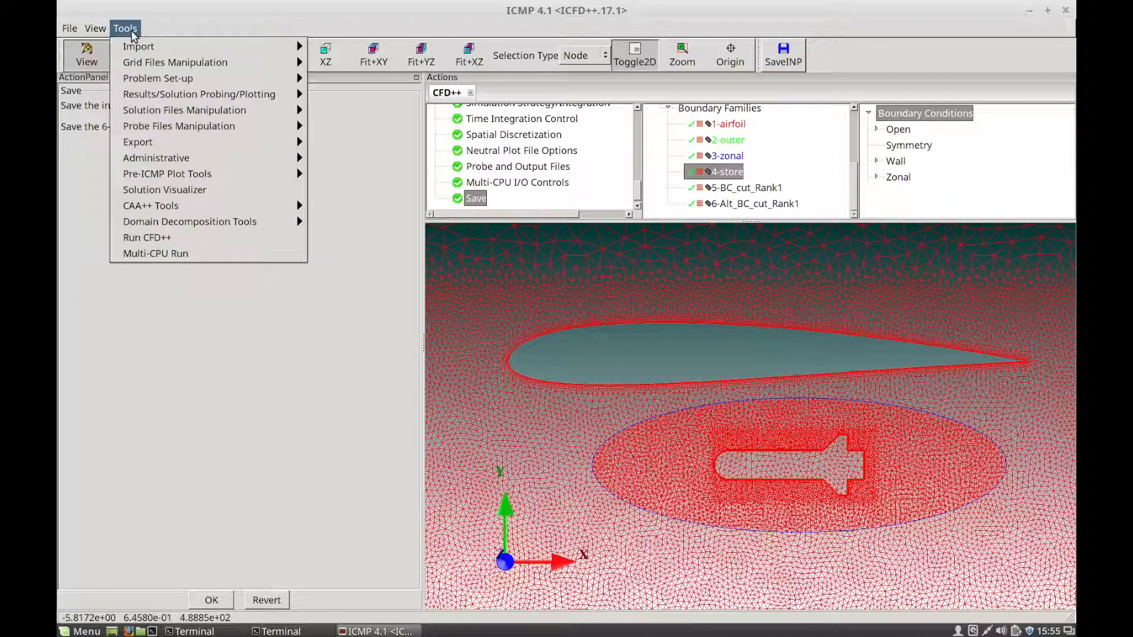
mouse_move(190, 111)
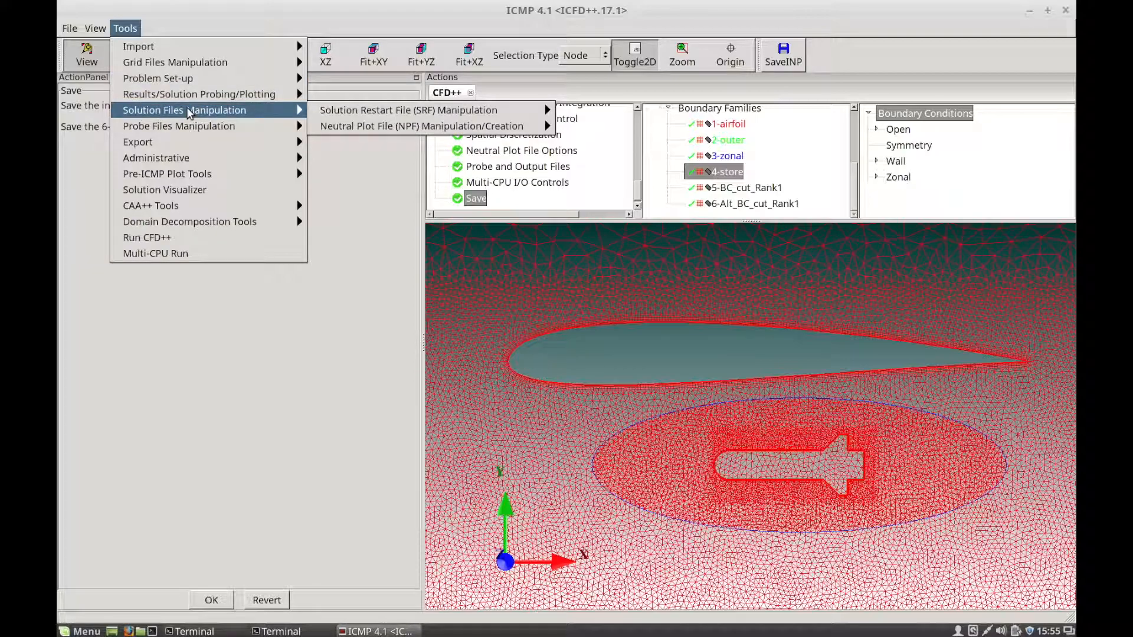
mouse_move(365, 112)
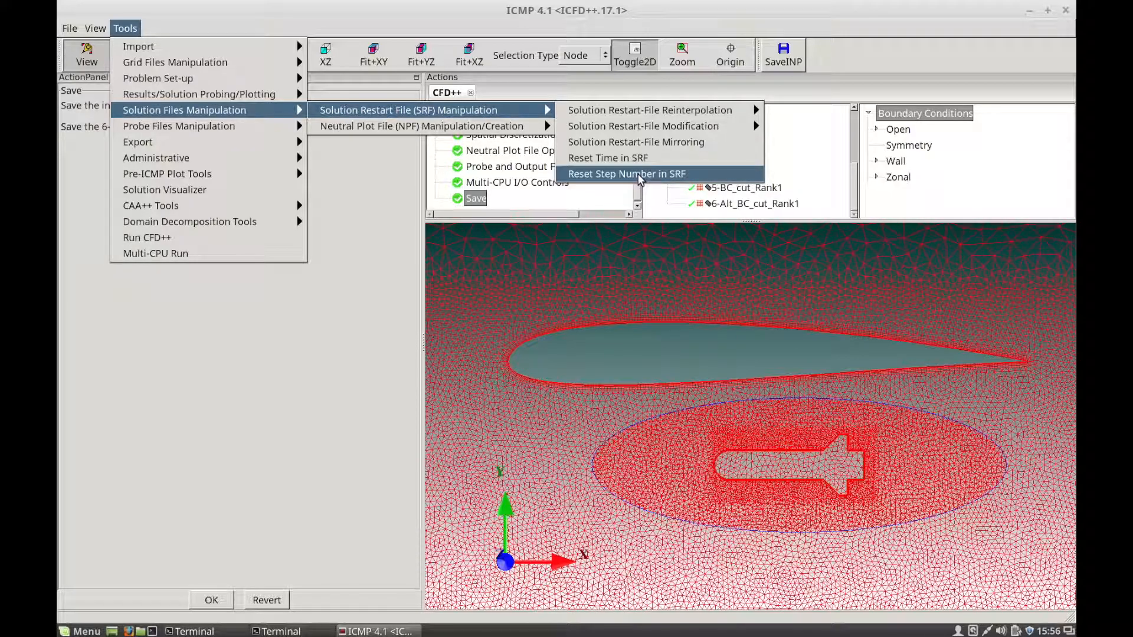
click(641, 175)
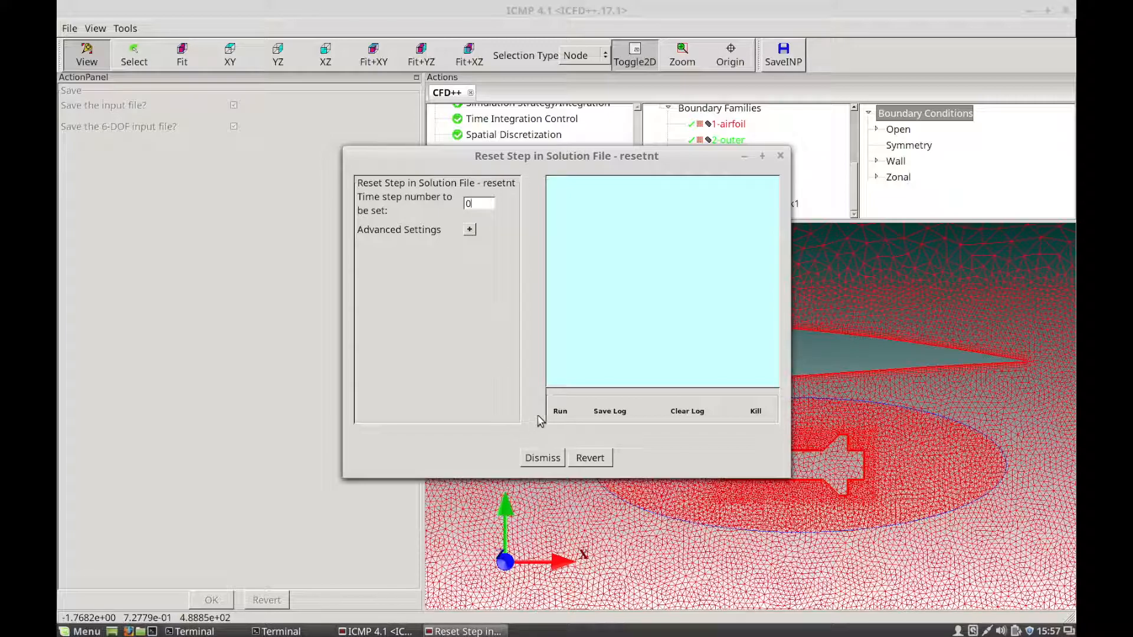
click(560, 411)
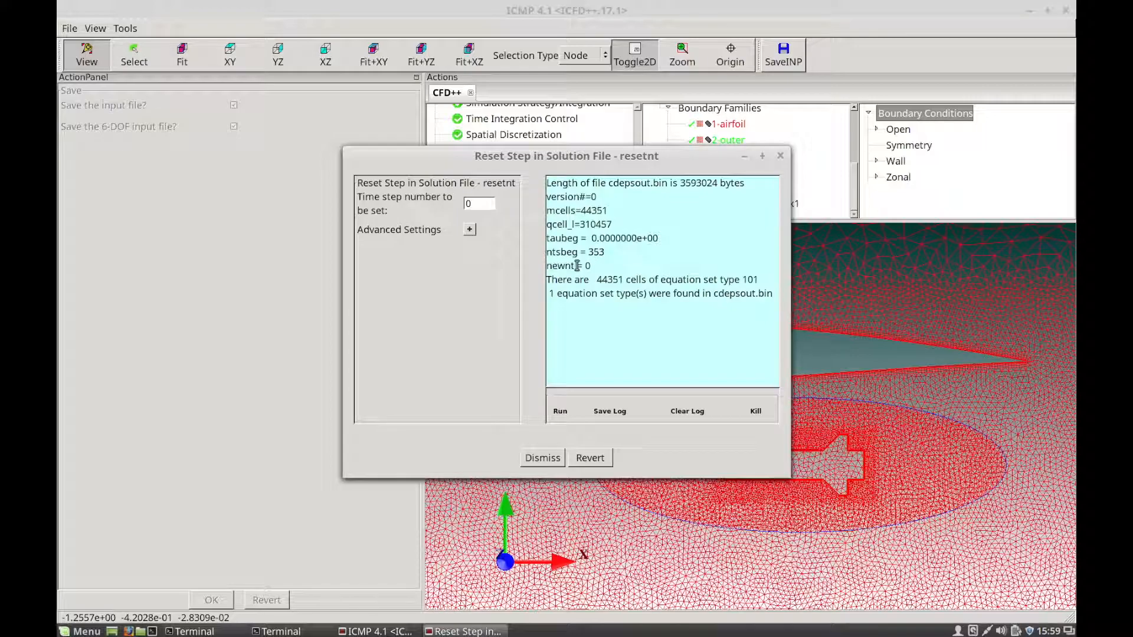
click(546, 458)
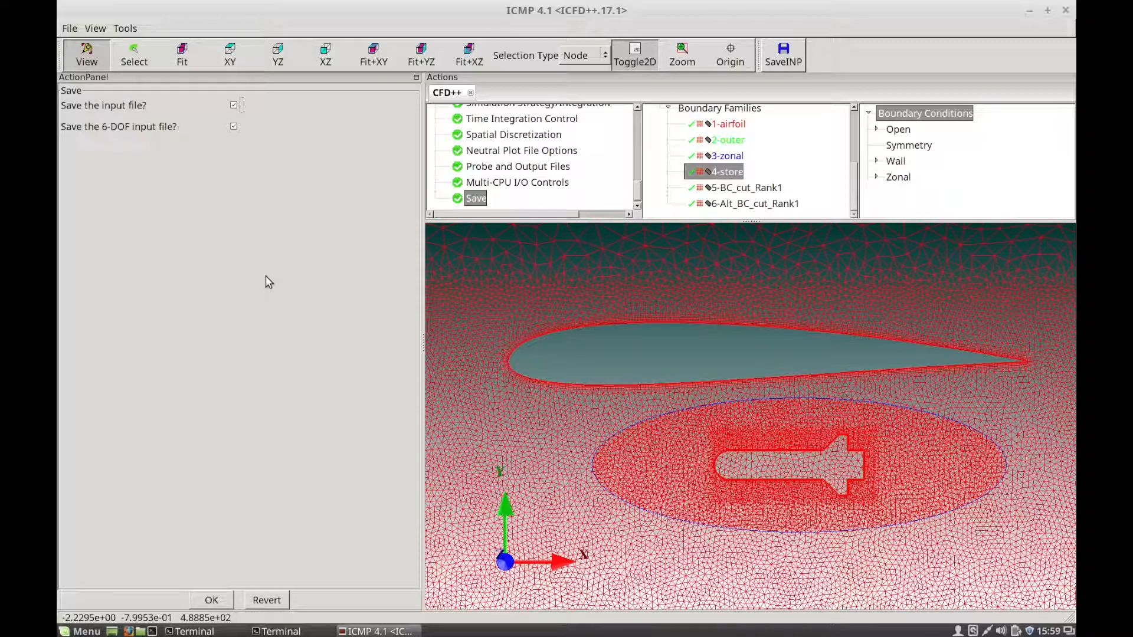
- Run the CFD++ solver in double precision on a single CPU, and enlarge the run window to follow its log
click(126, 29)
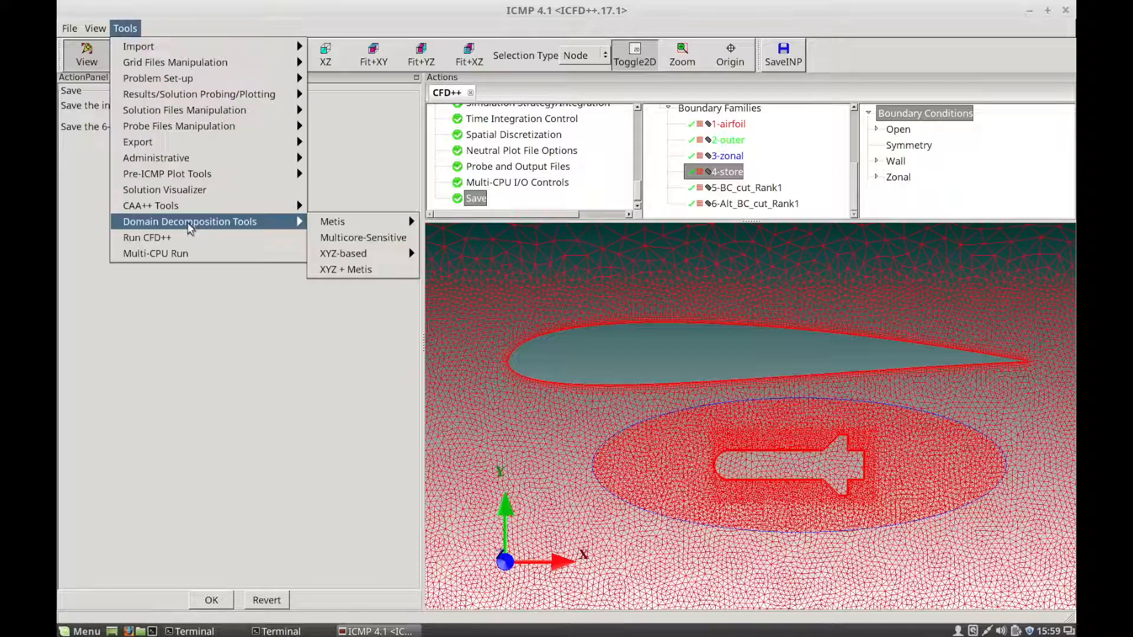
click(151, 236)
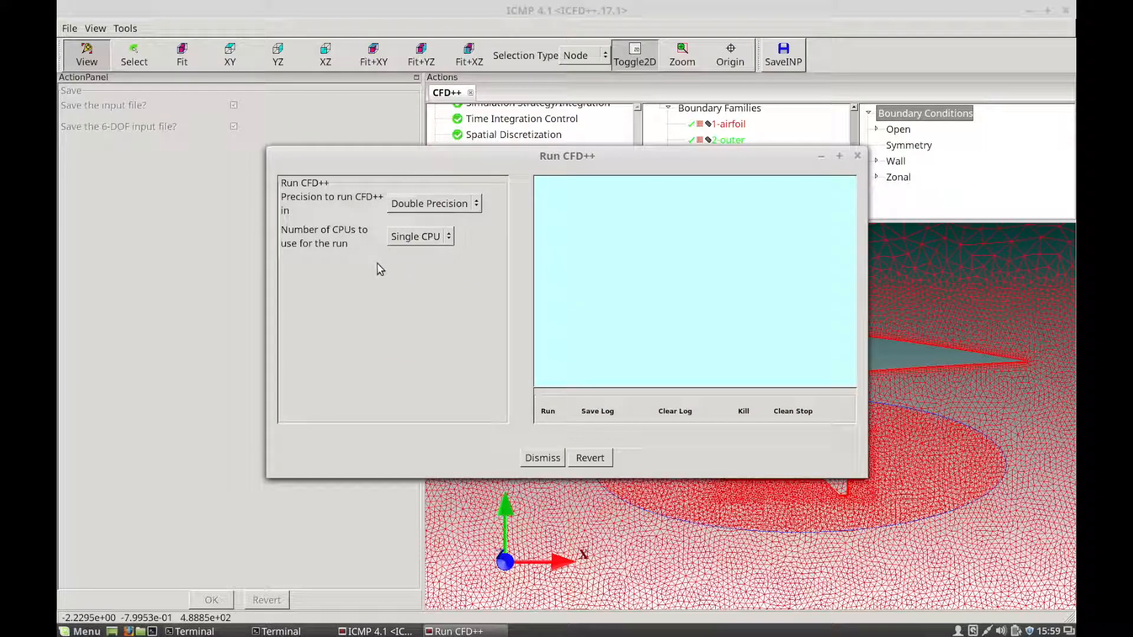
click(550, 416)
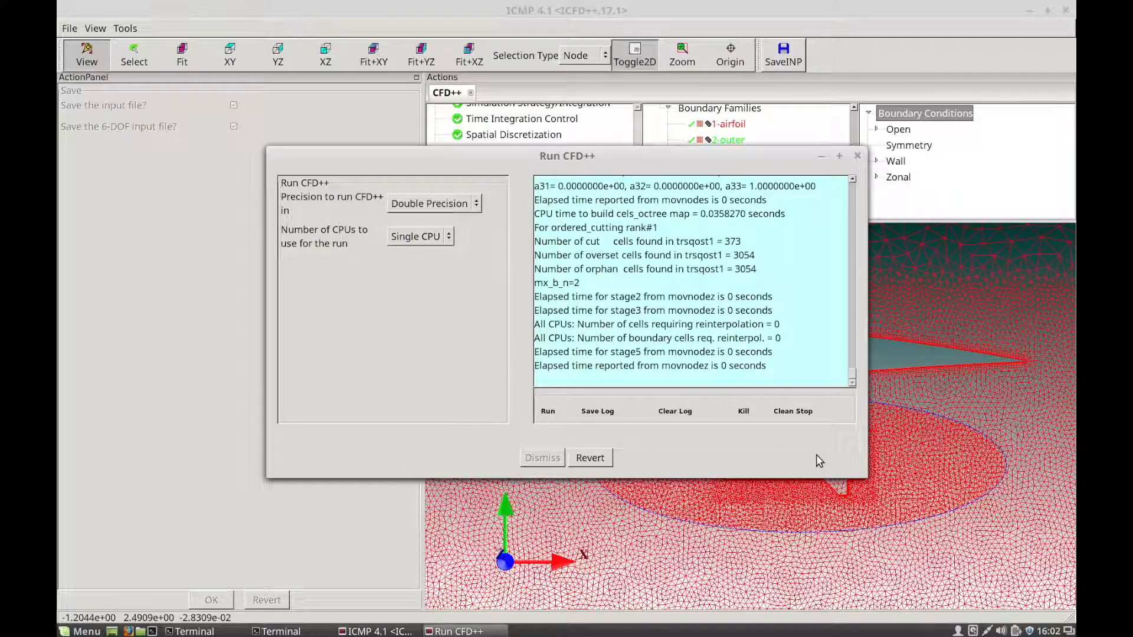
alt+right_drag(818, 457, 917, 573)
drag(694, 146, 690, 62)
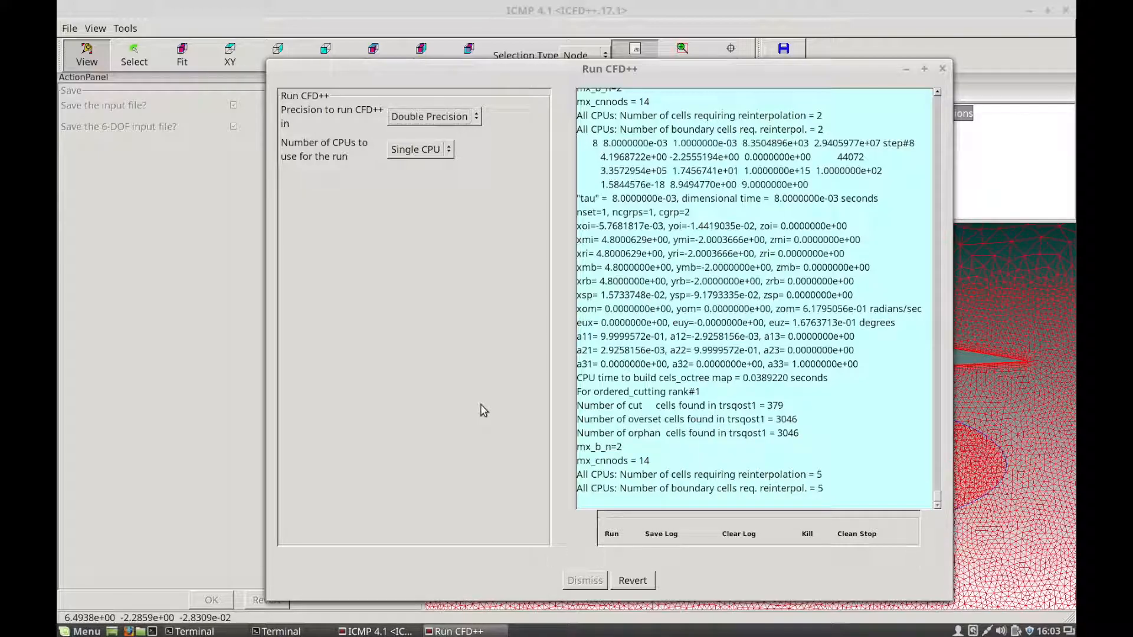
- Plot the inner-iteration residuals of the transient run
click(128, 29)
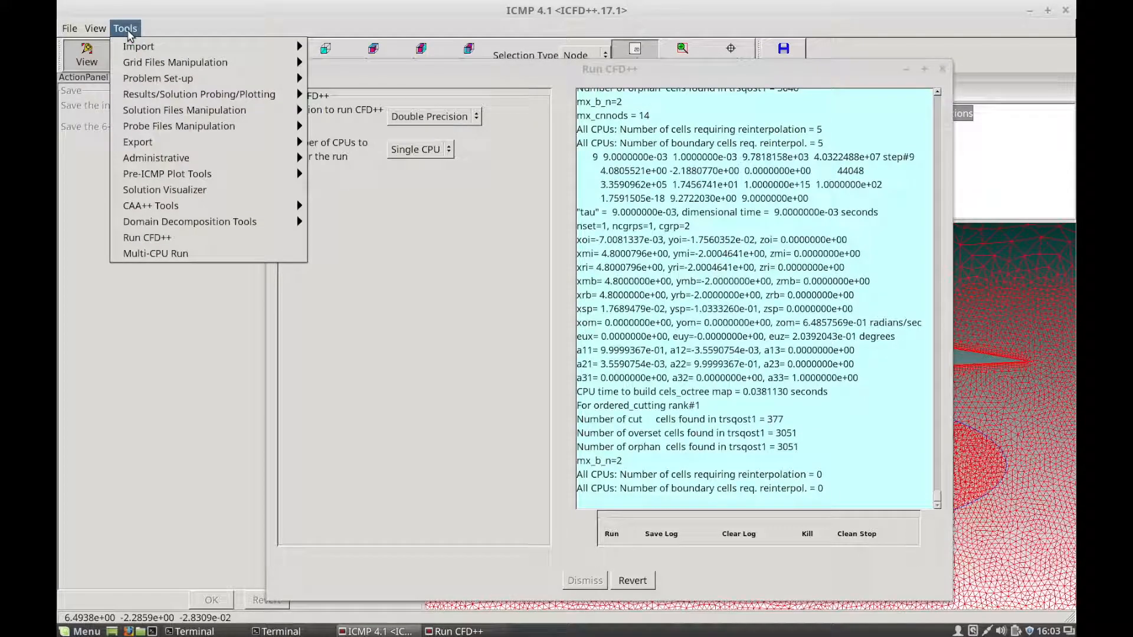
mouse_move(176, 96)
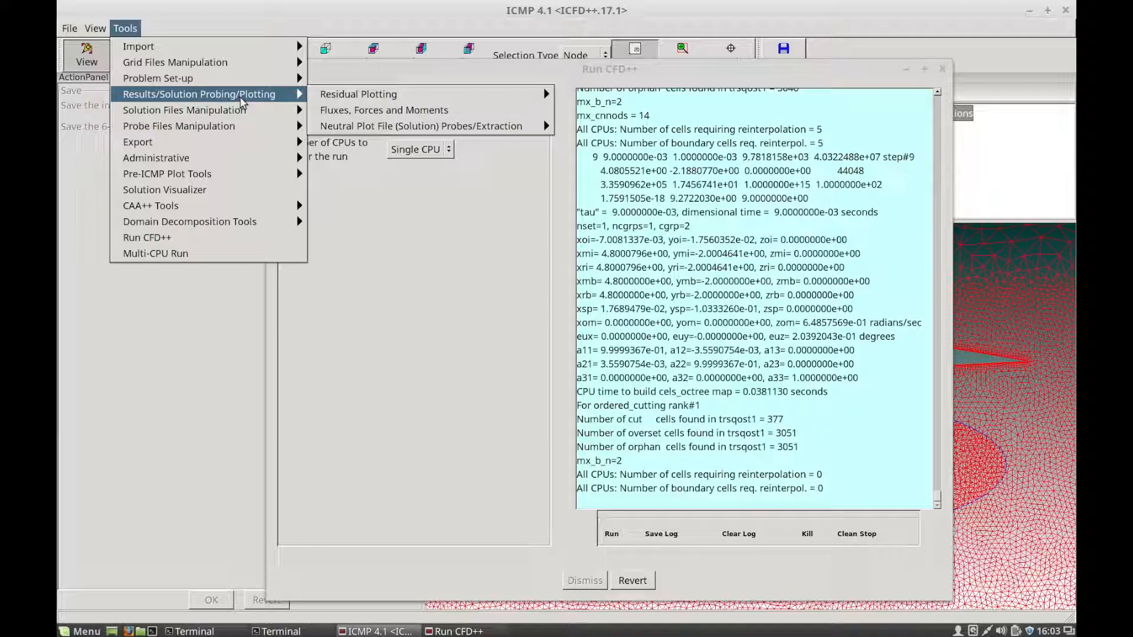
mouse_move(375, 99)
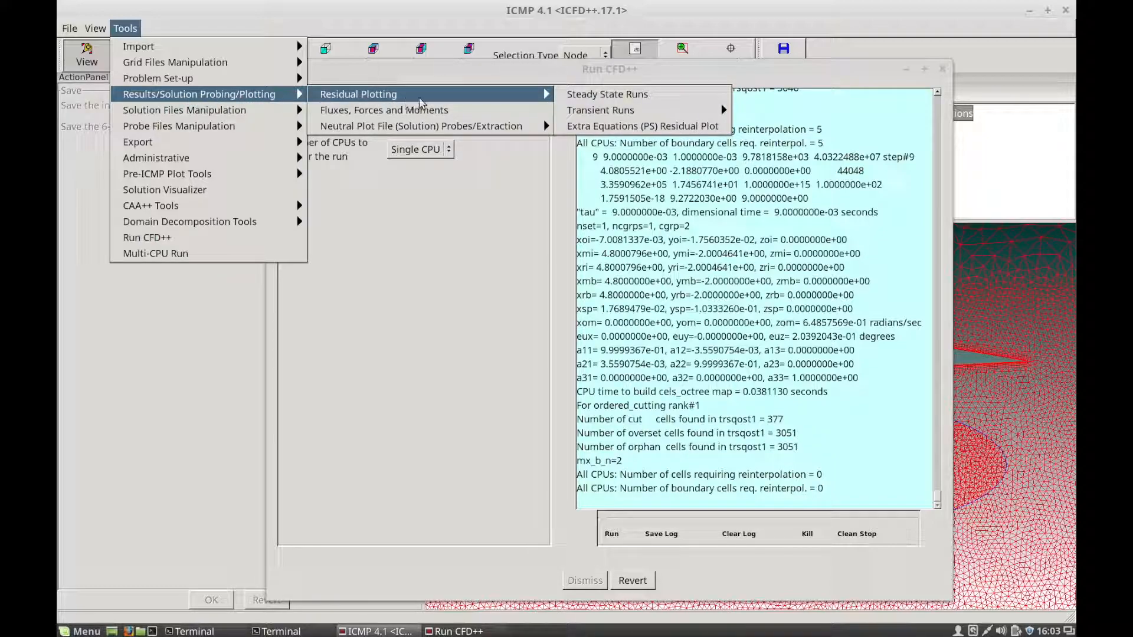
mouse_move(624, 112)
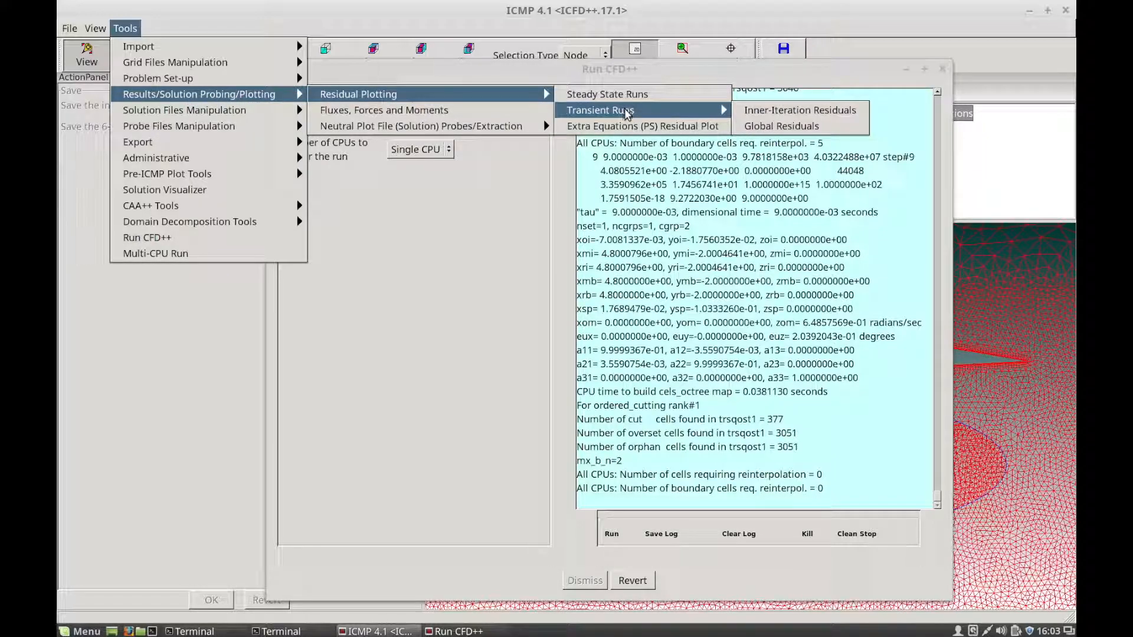
click(787, 112)
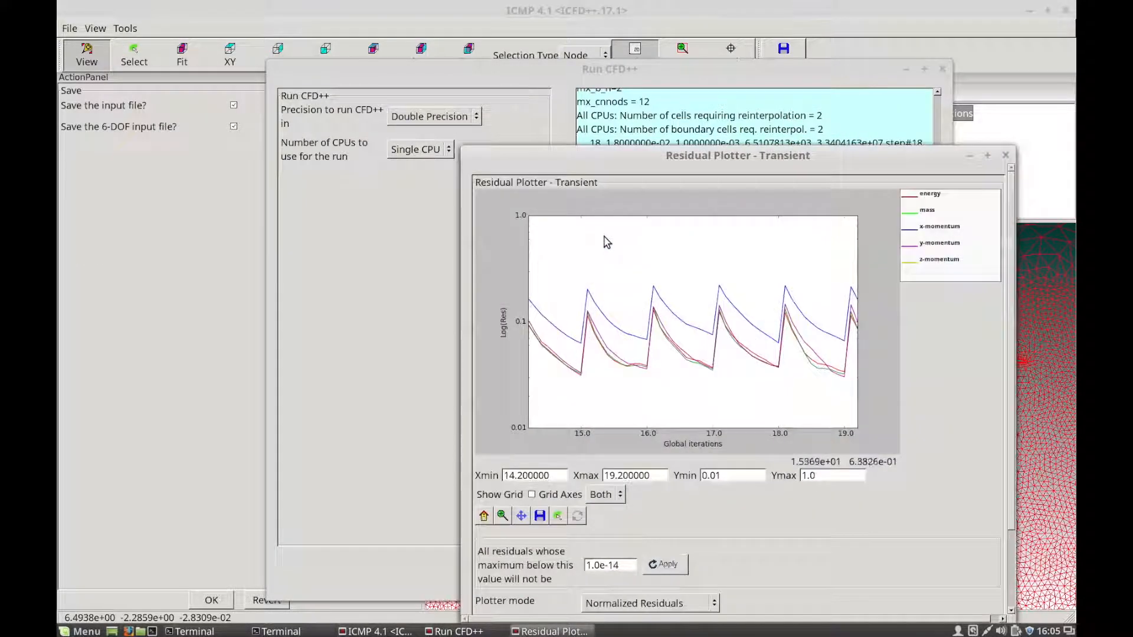